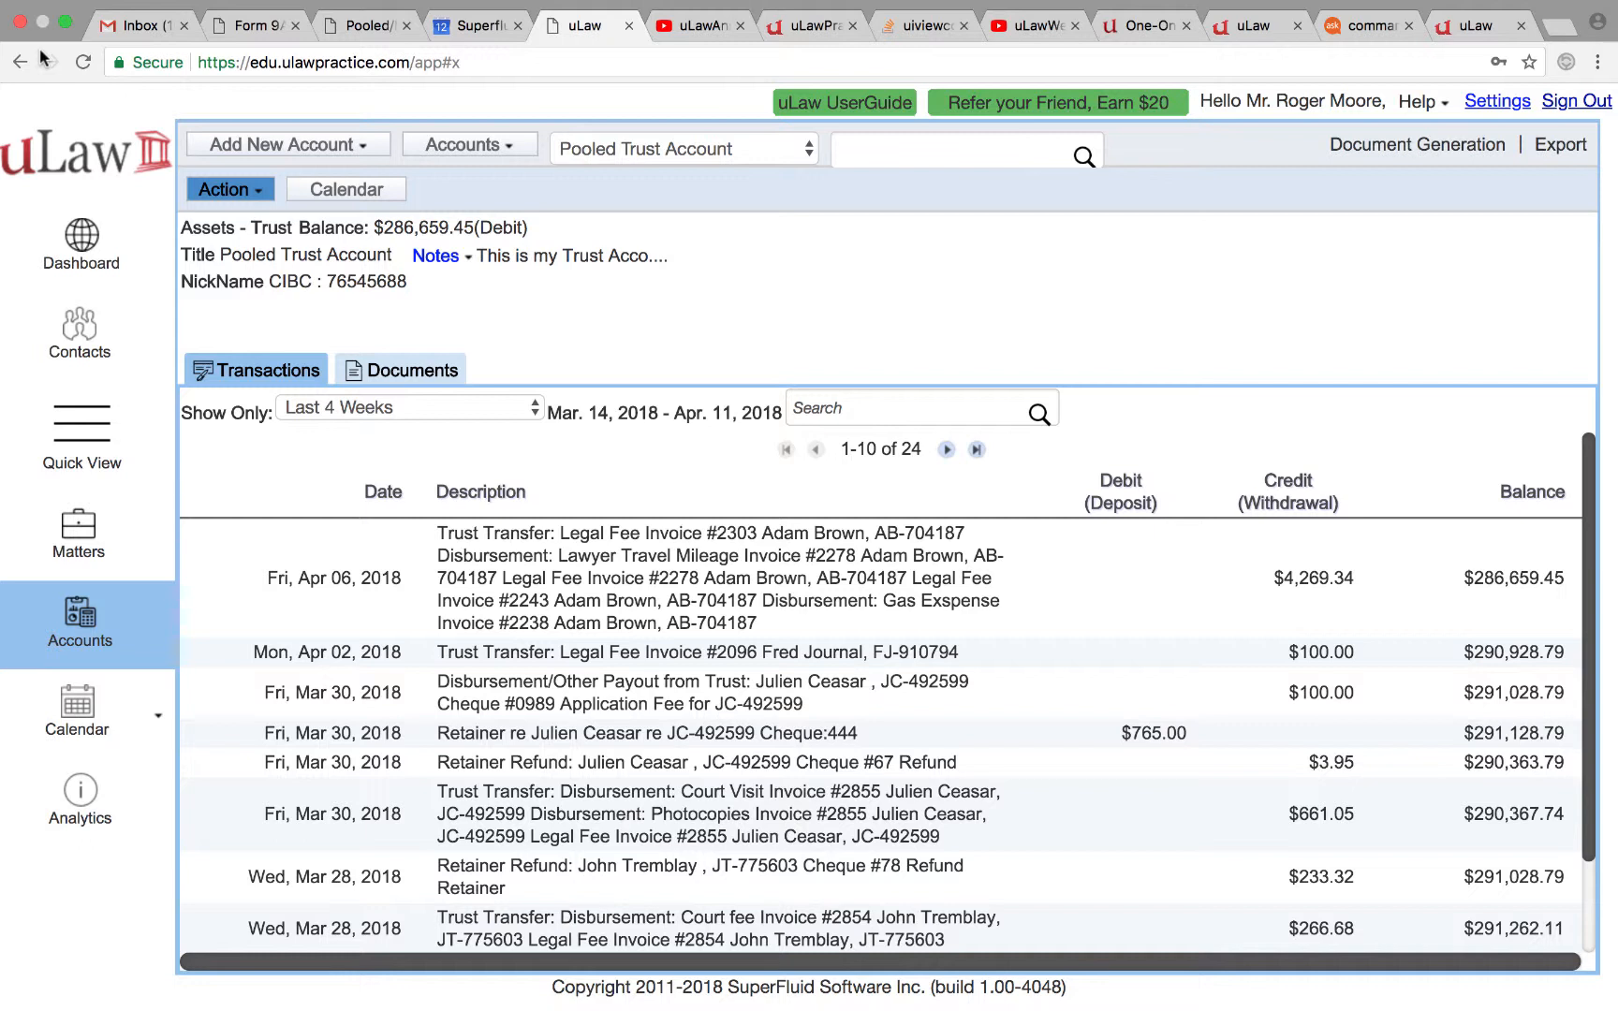
Start a bank statement import and set the bank account to CIBC Bank Branch - Ottawa
left_click(247, 193)
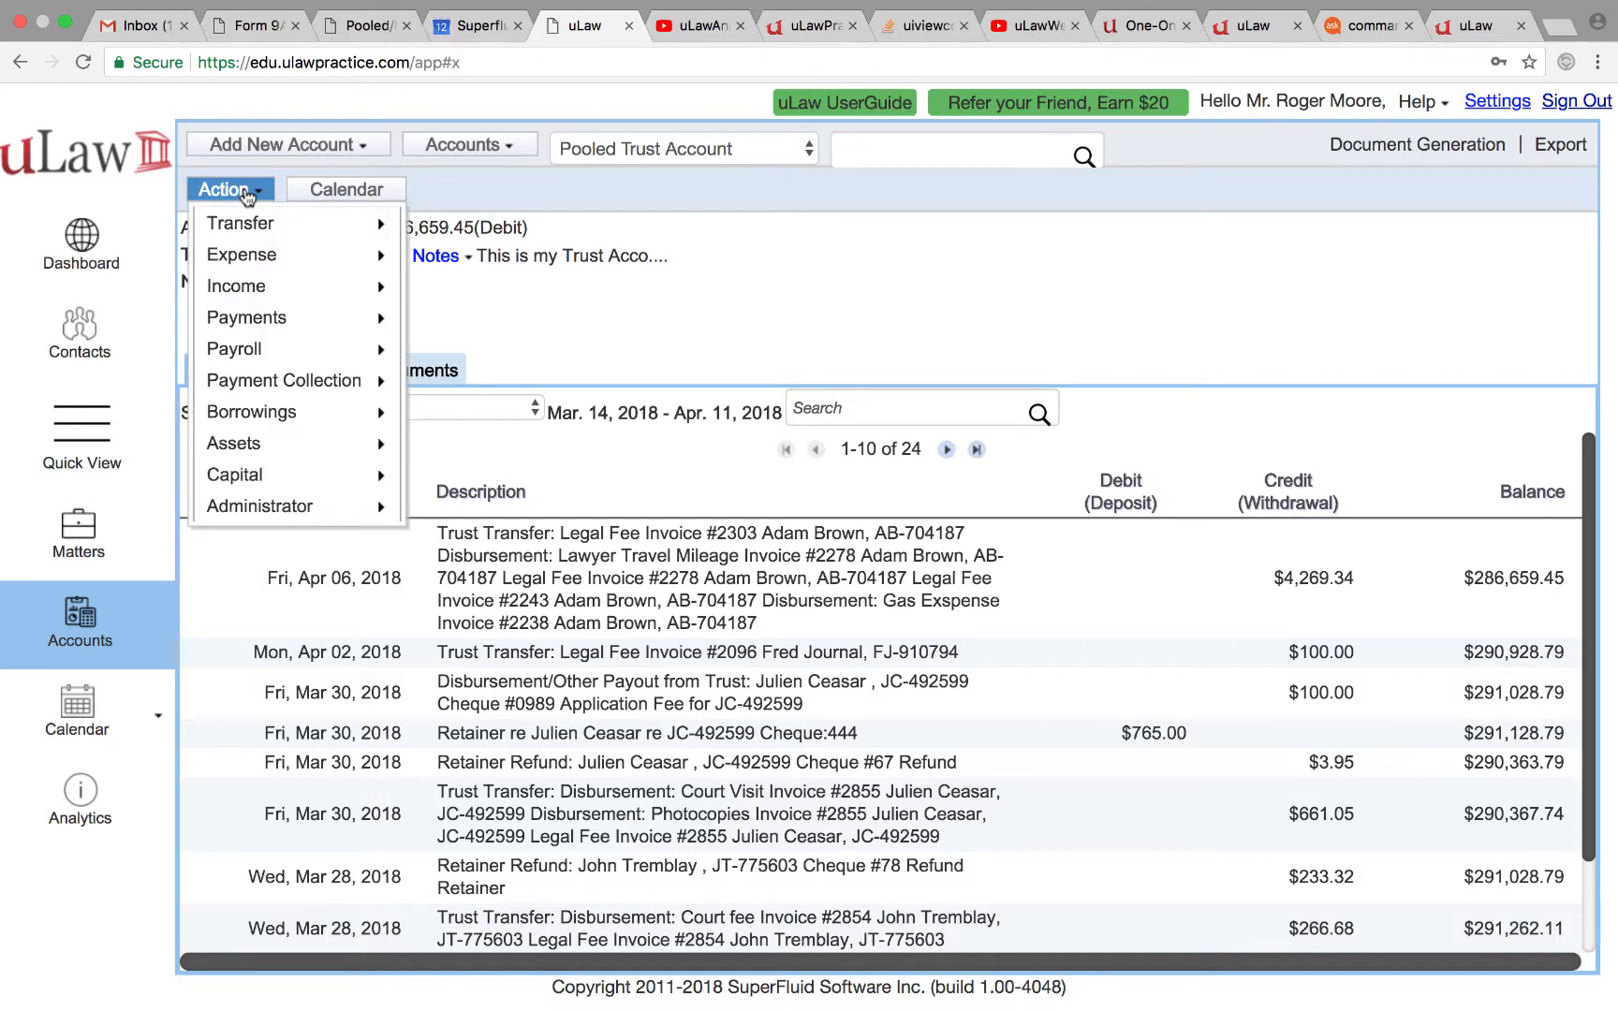
mouse_move(261, 505)
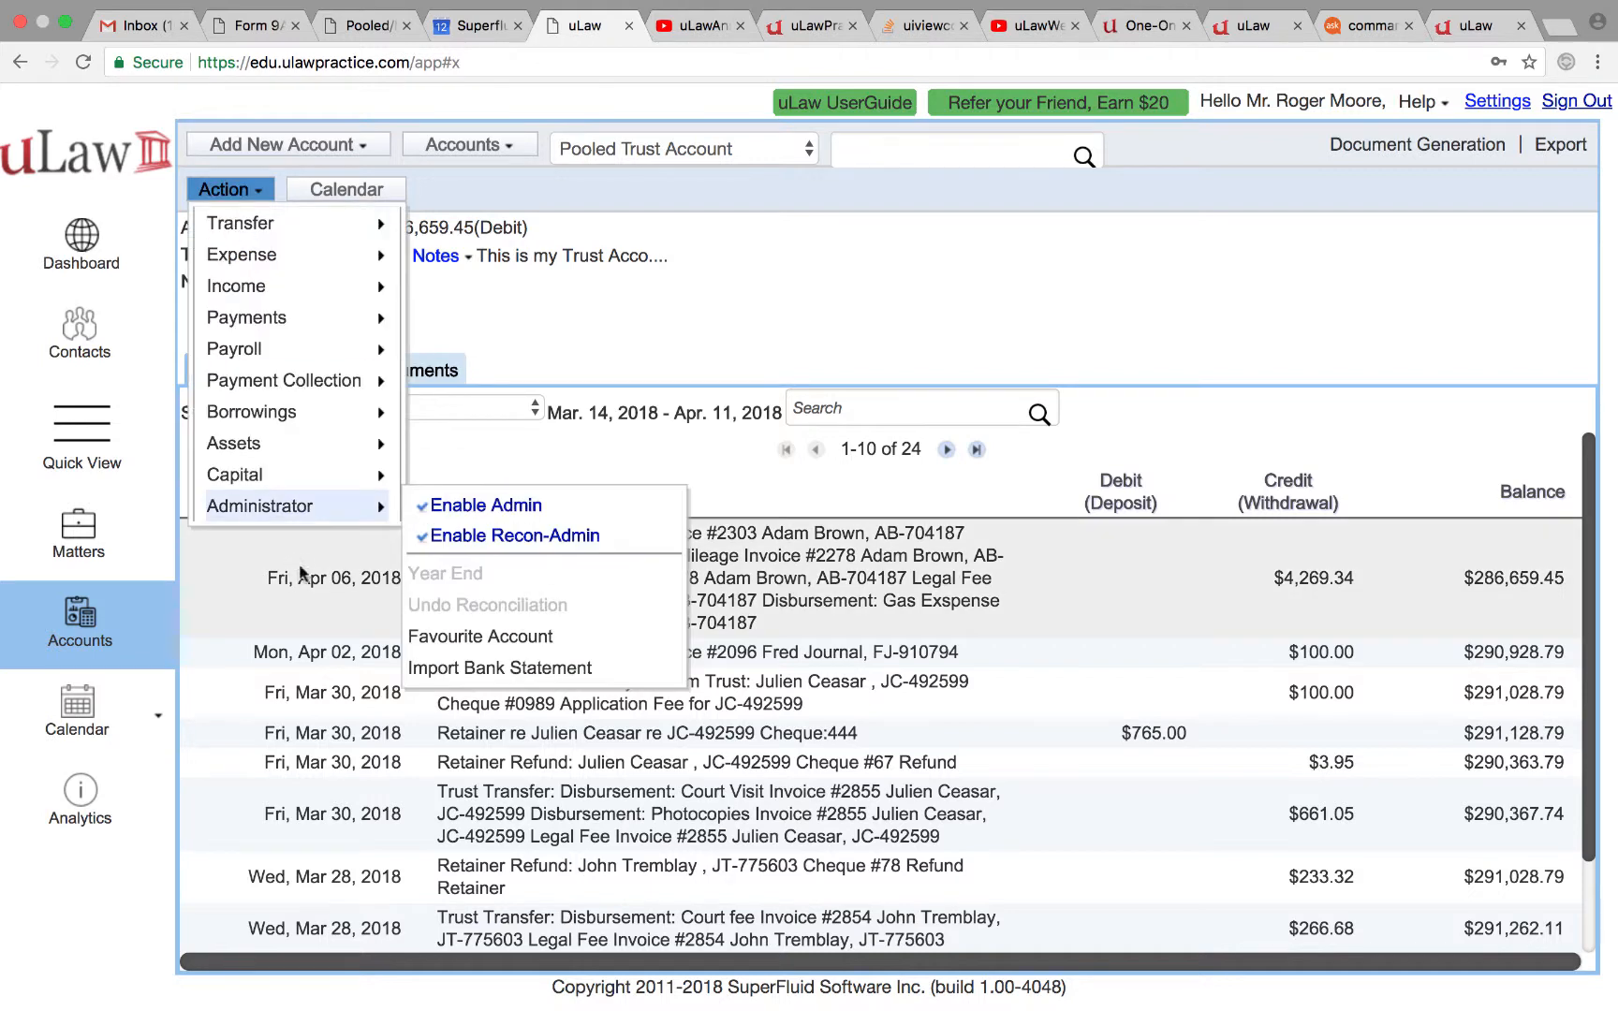
left_click(502, 668)
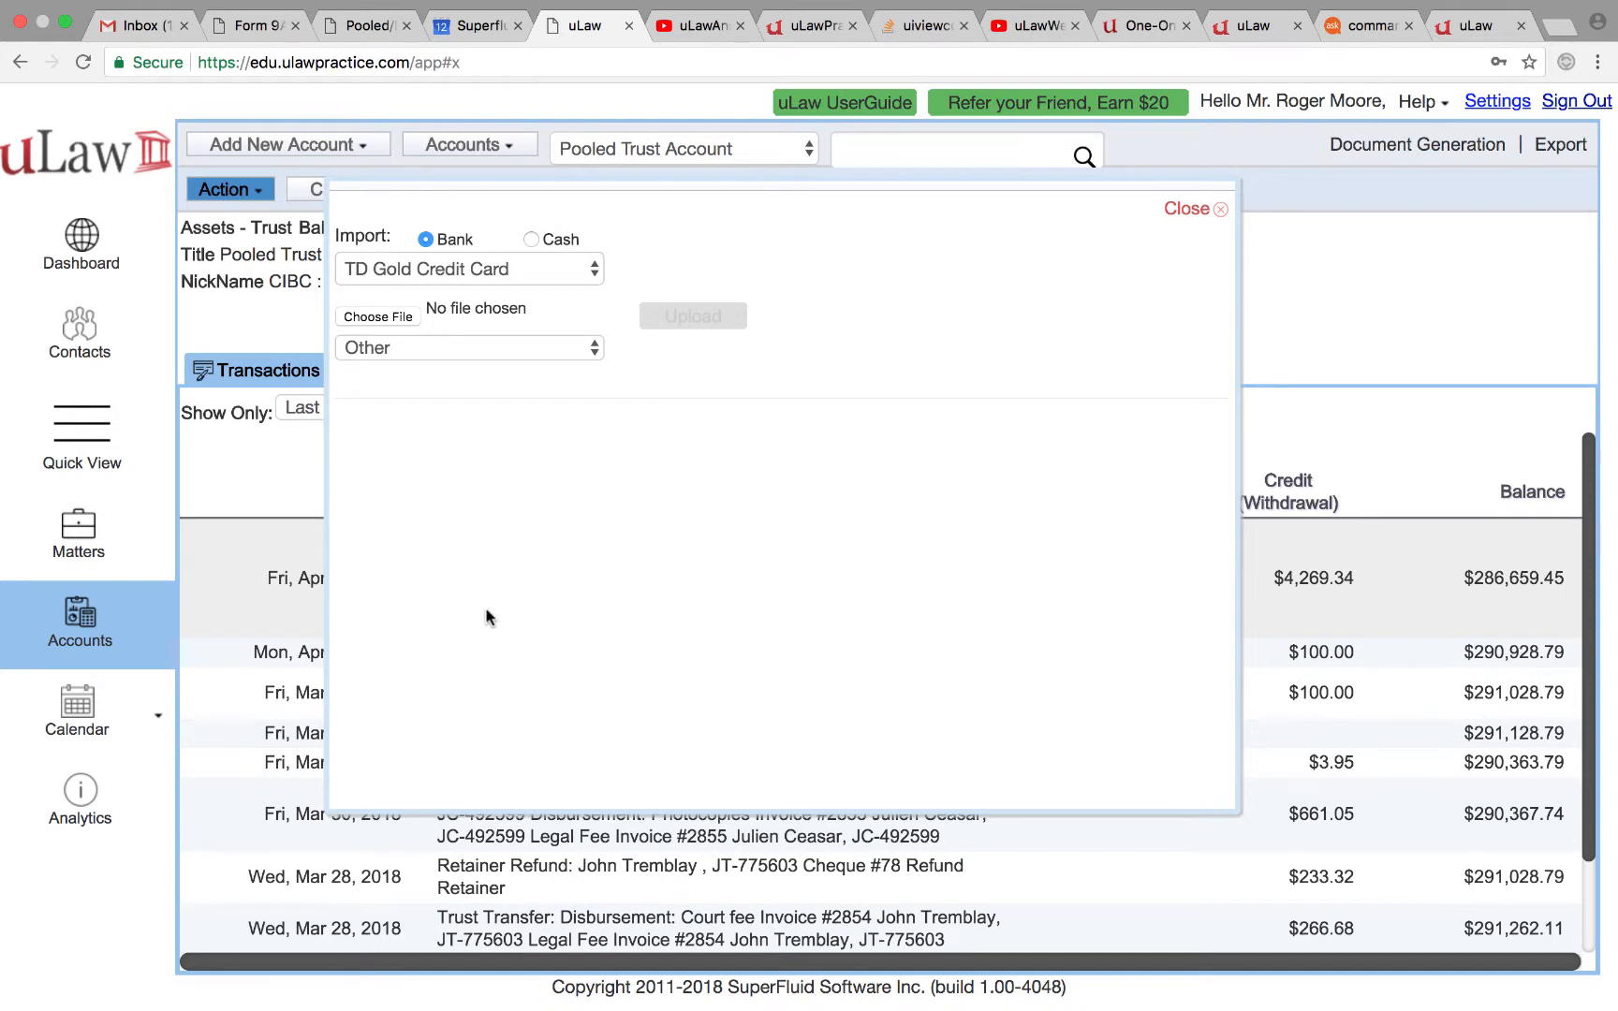
left_click(509, 270)
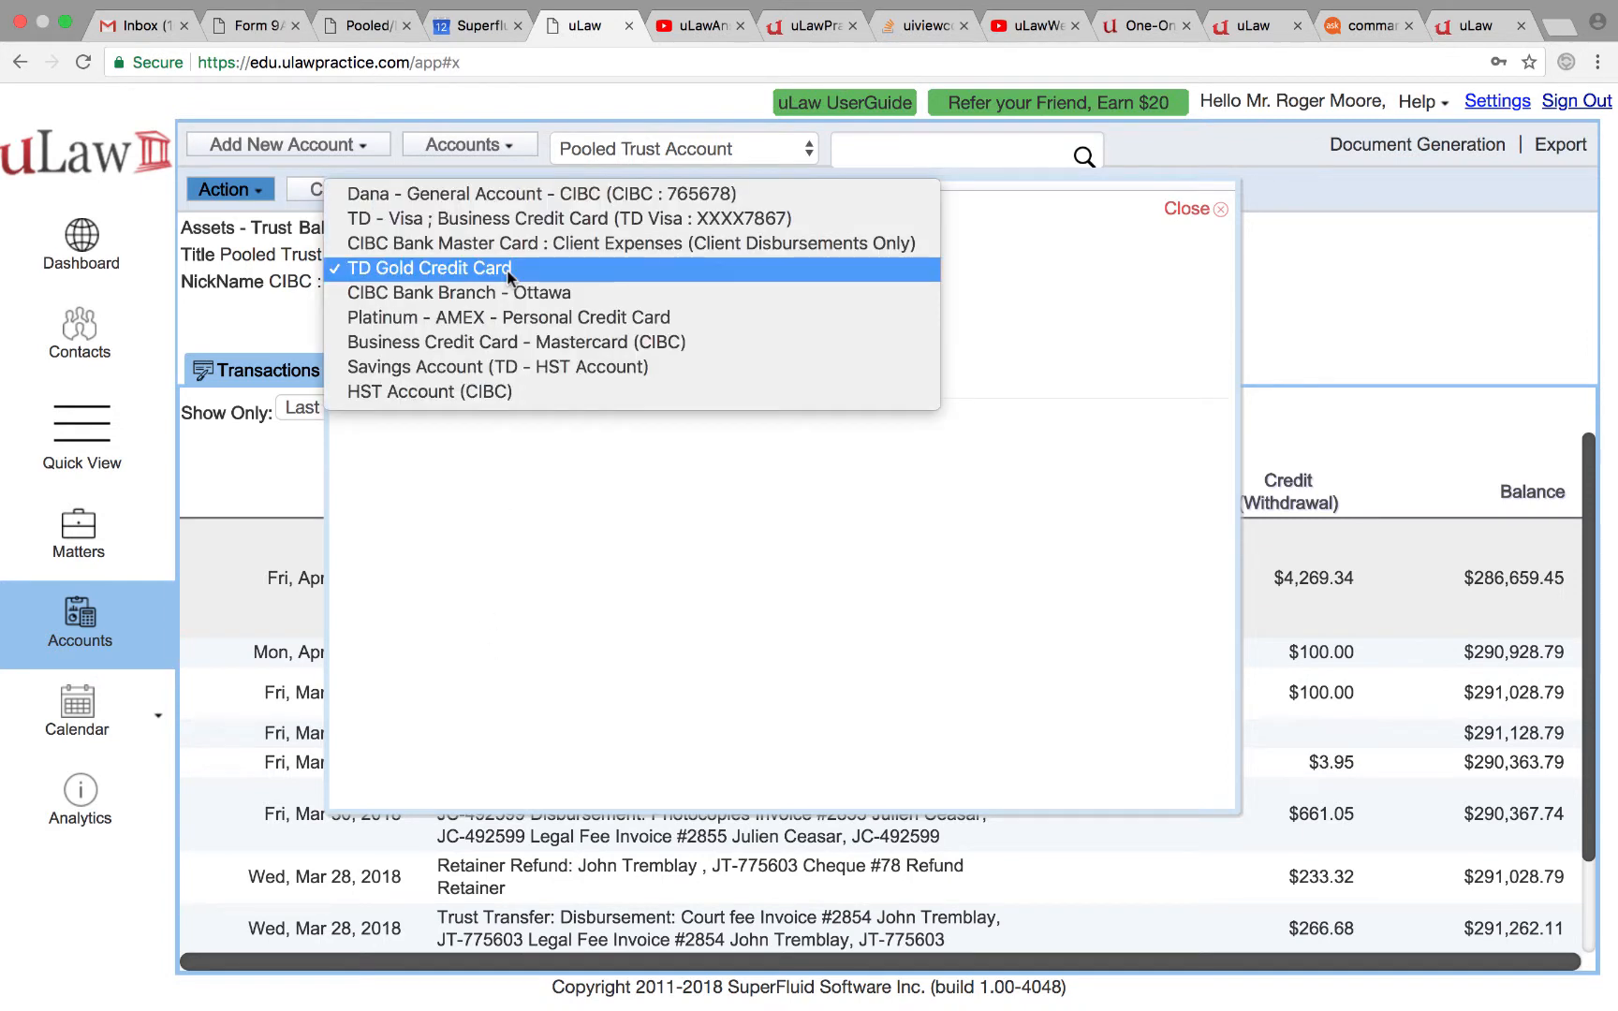
left_click(421, 294)
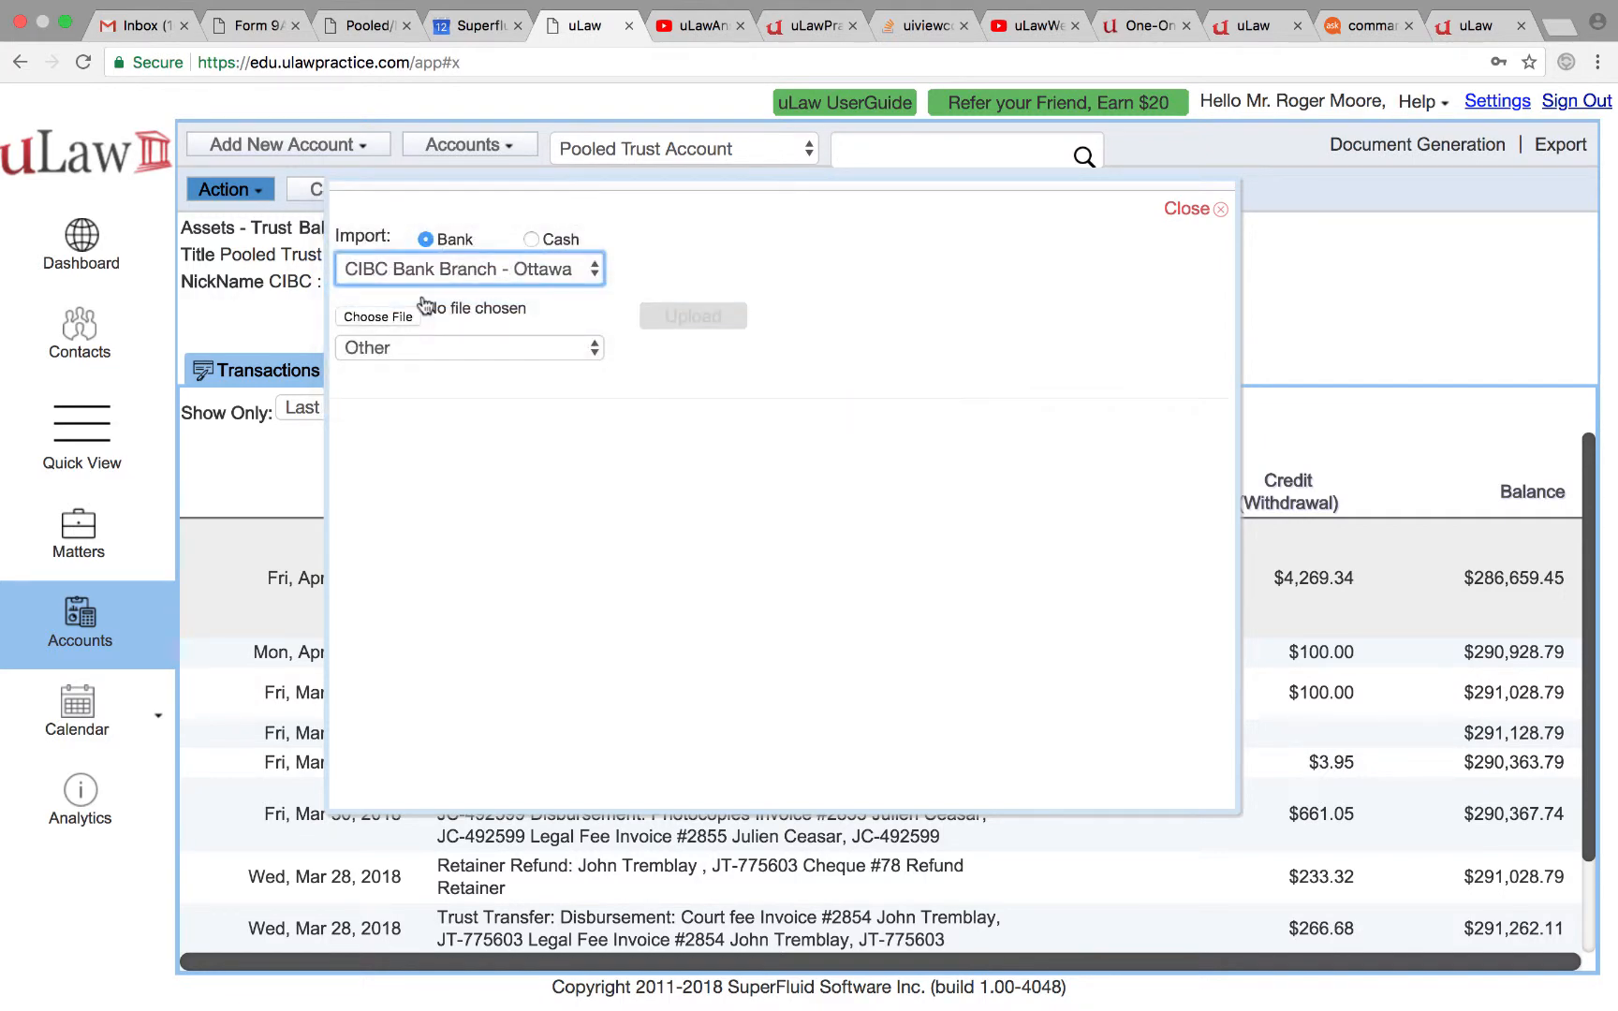
Upload cibccreditcardPart.csv from the Downloads folder as the statement, using the CIBC bank format
left_click(388, 316)
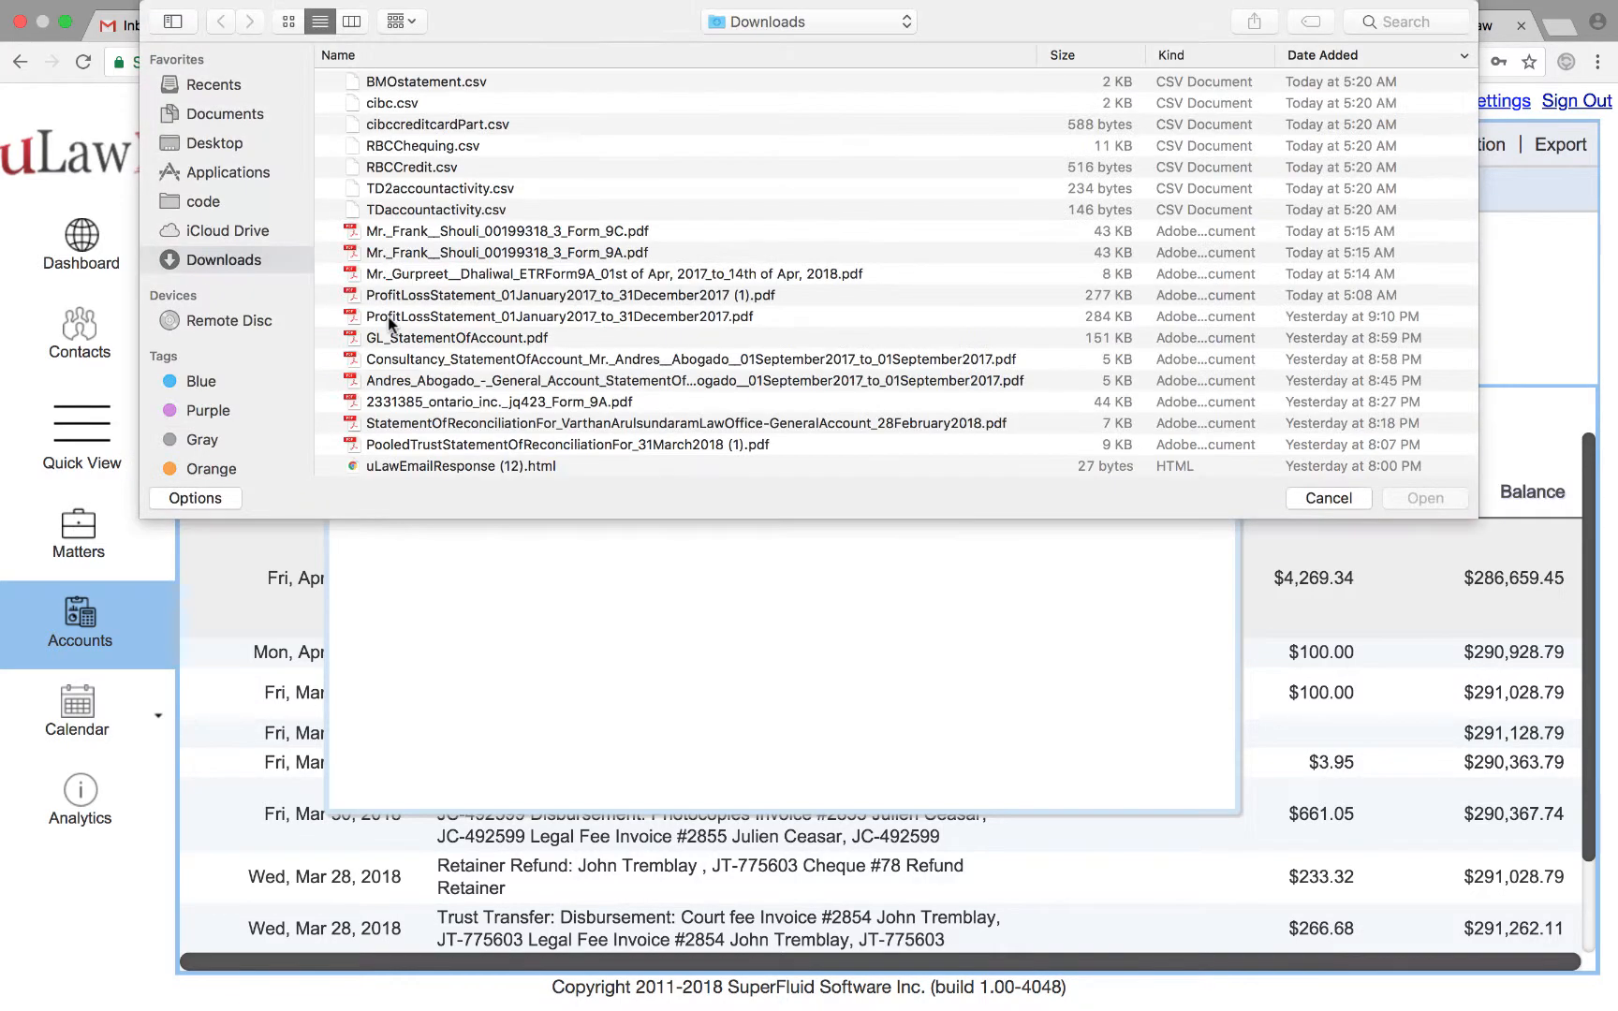
double_click(424, 124)
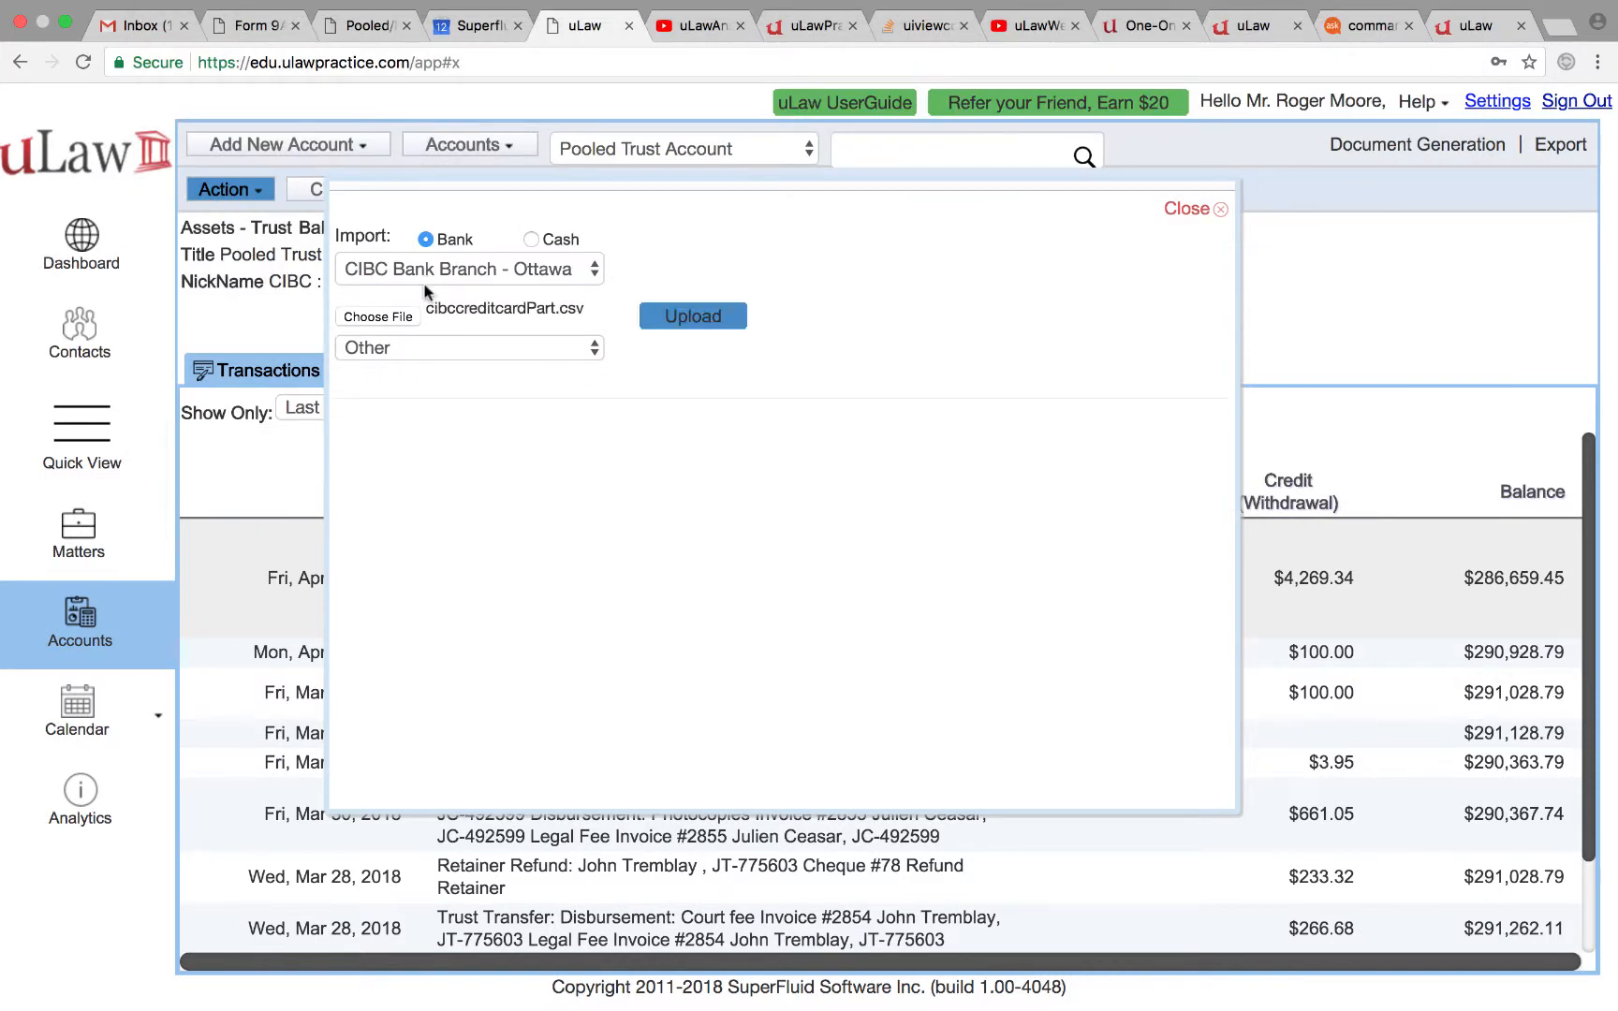
left_click(426, 350)
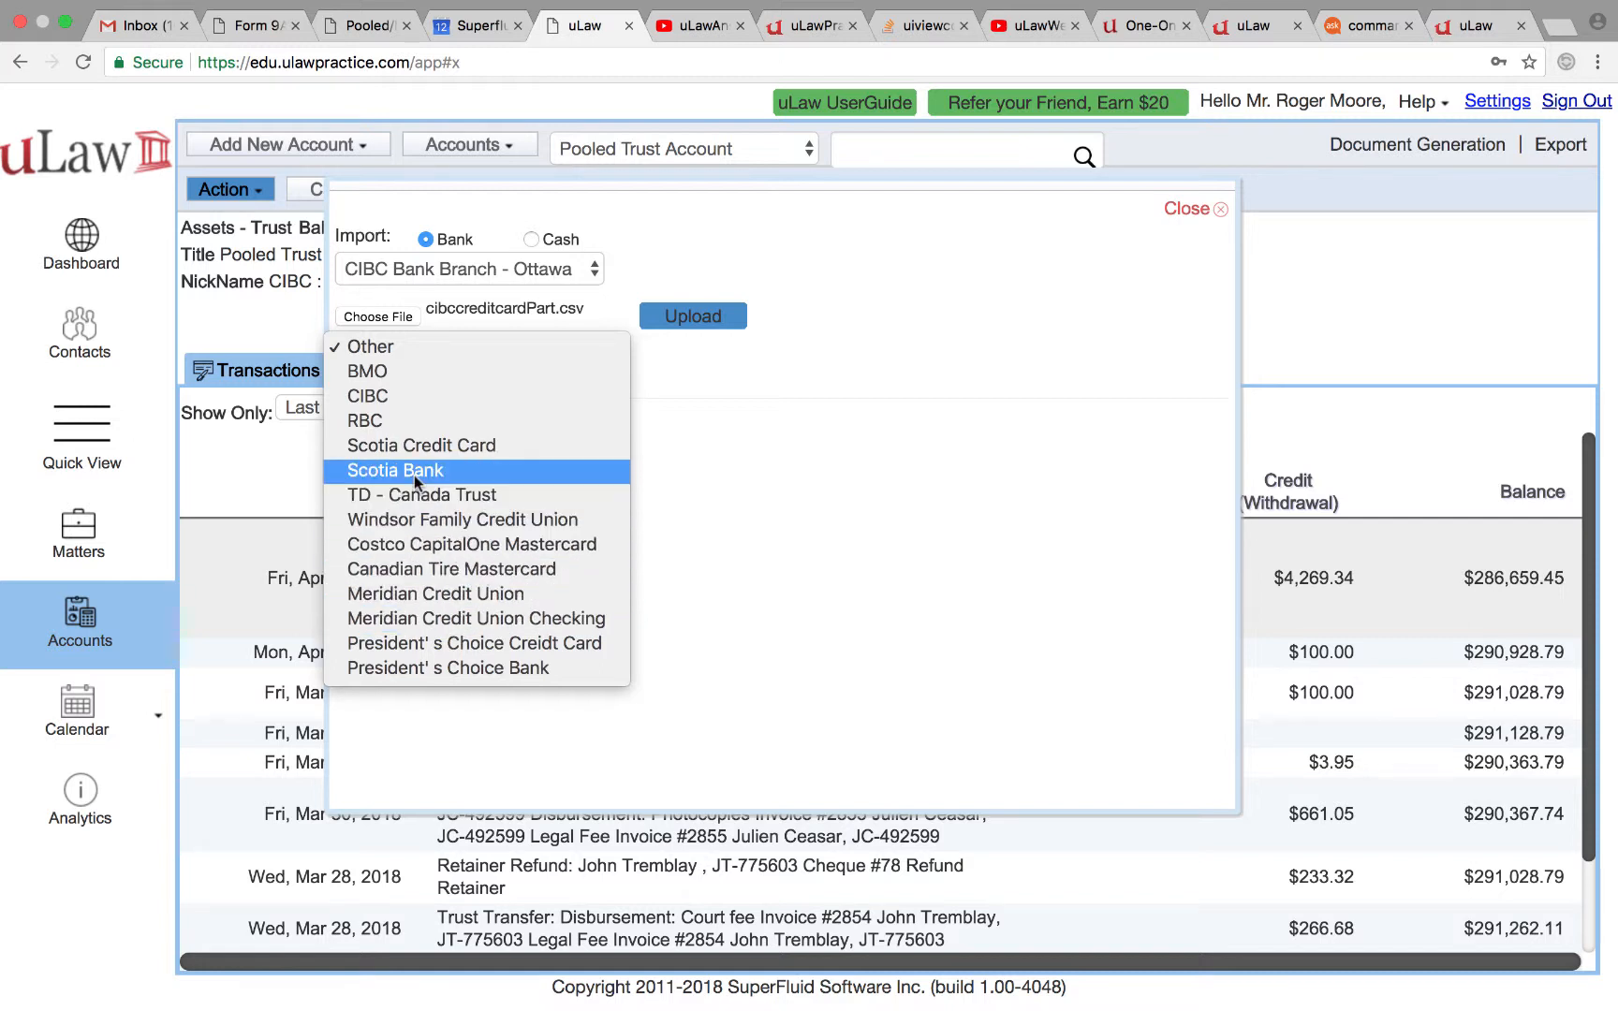
left_click(369, 400)
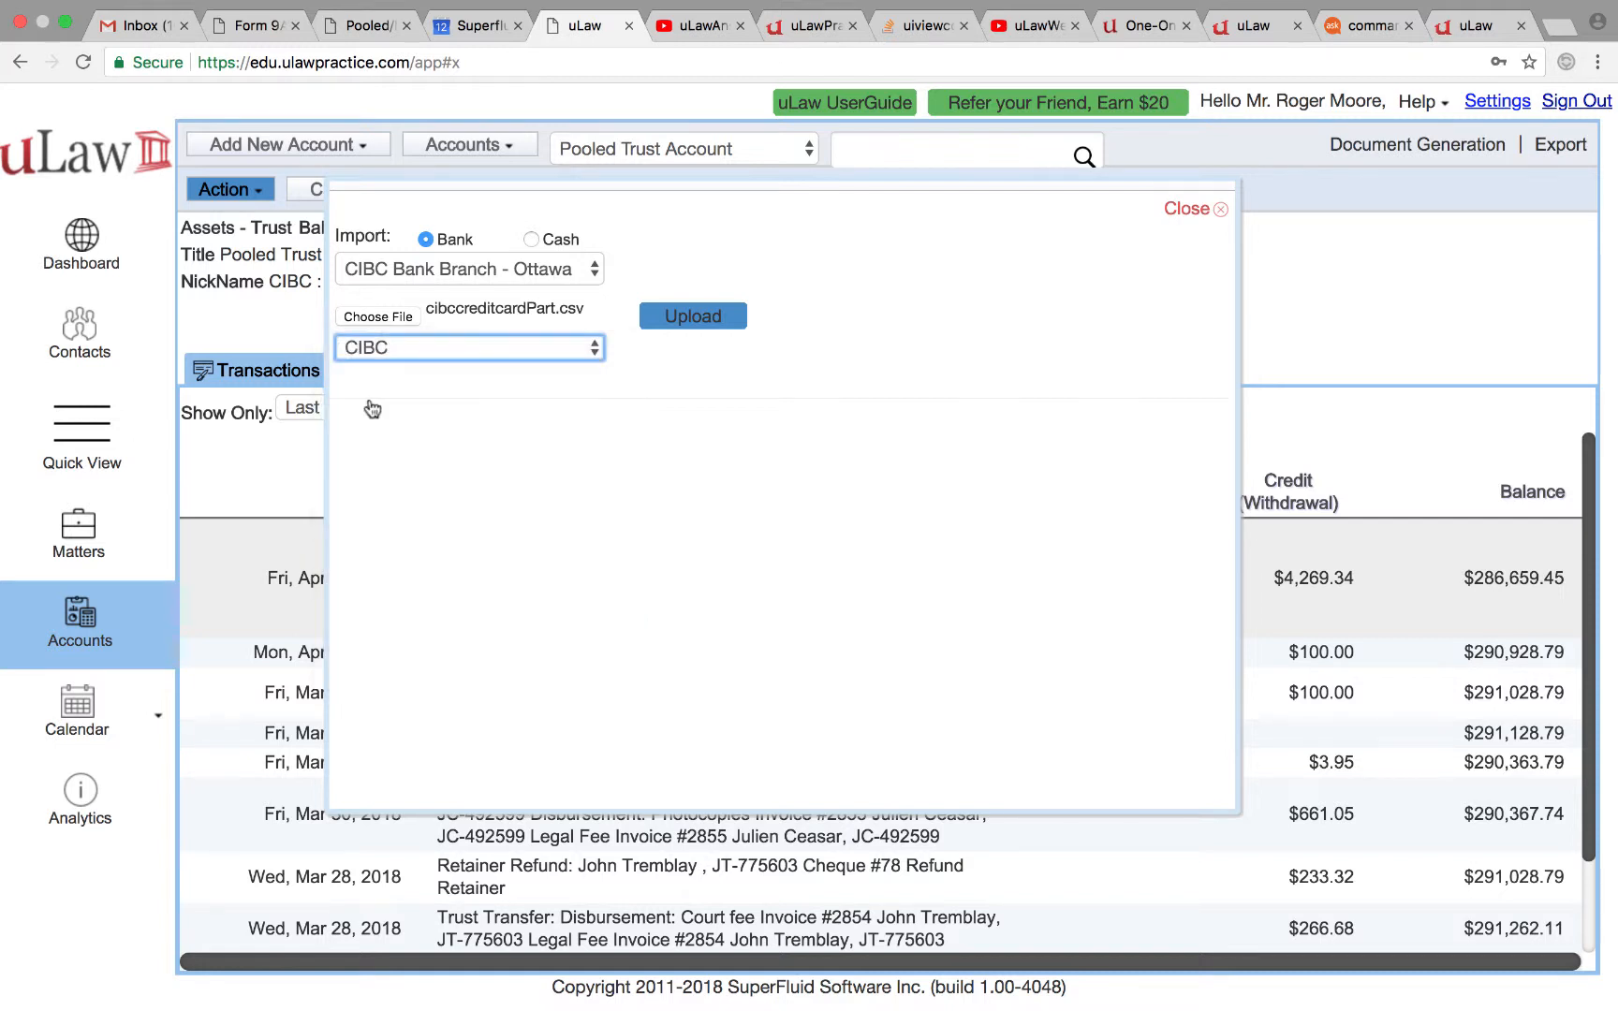
left_click(704, 318)
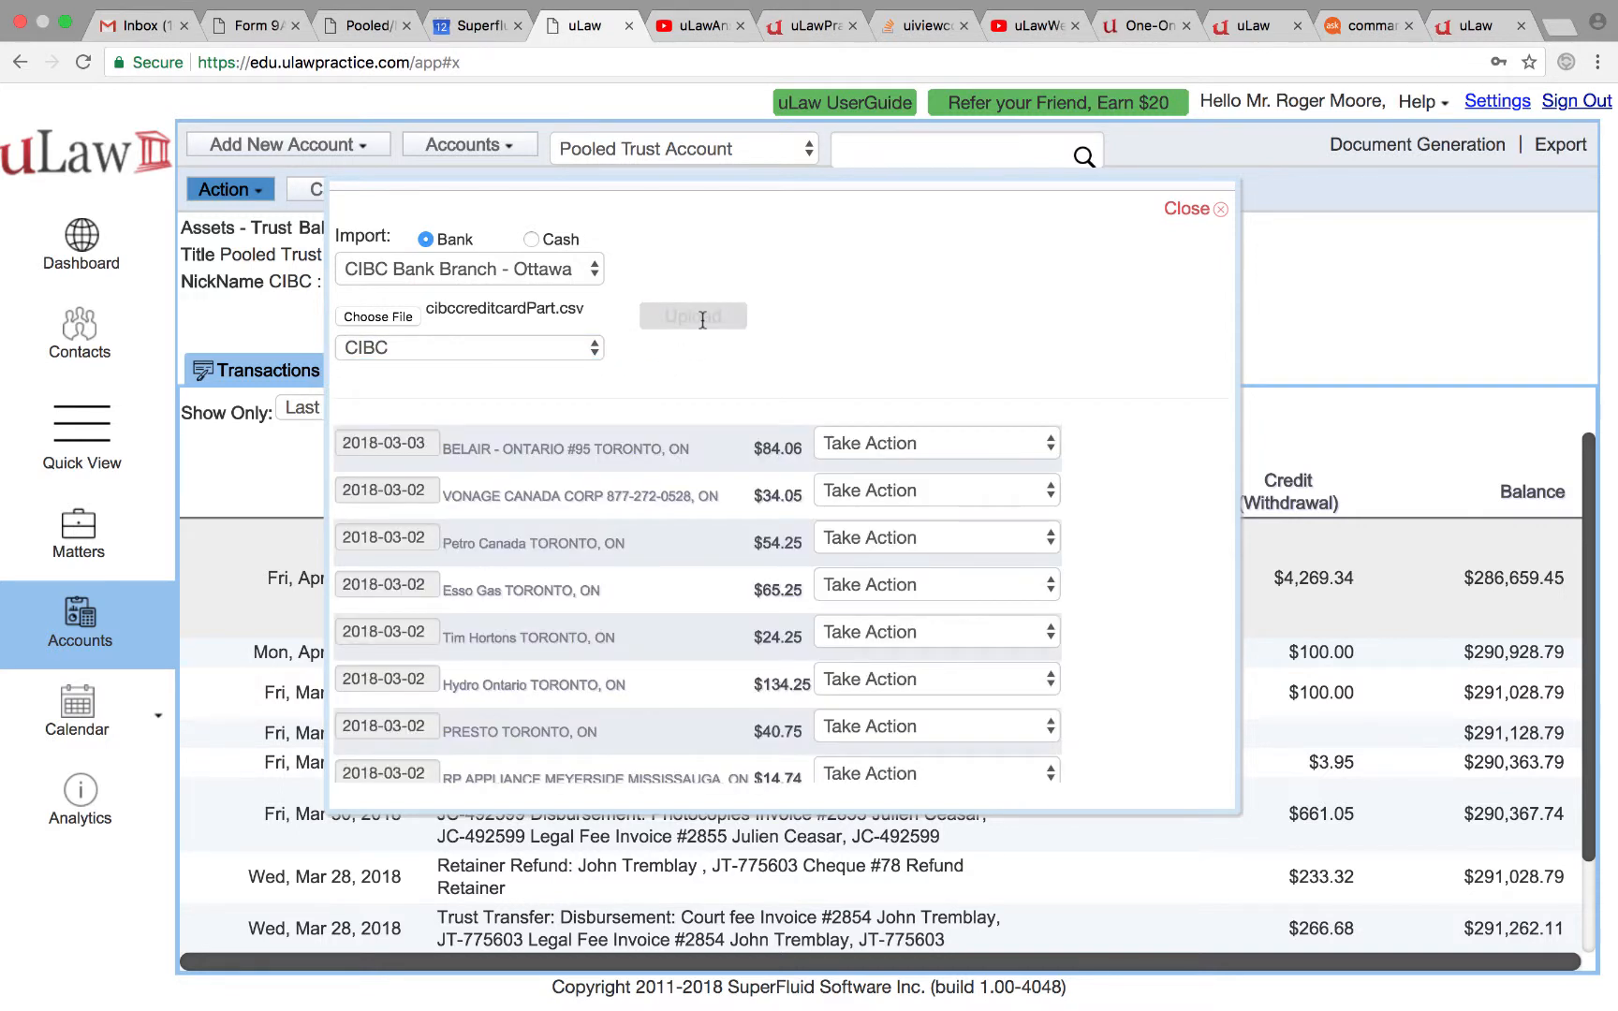
Review the imported transactions and record the Petro Canada one as an office expense under Gas Expenses
scroll(728, 592, "down", 4)
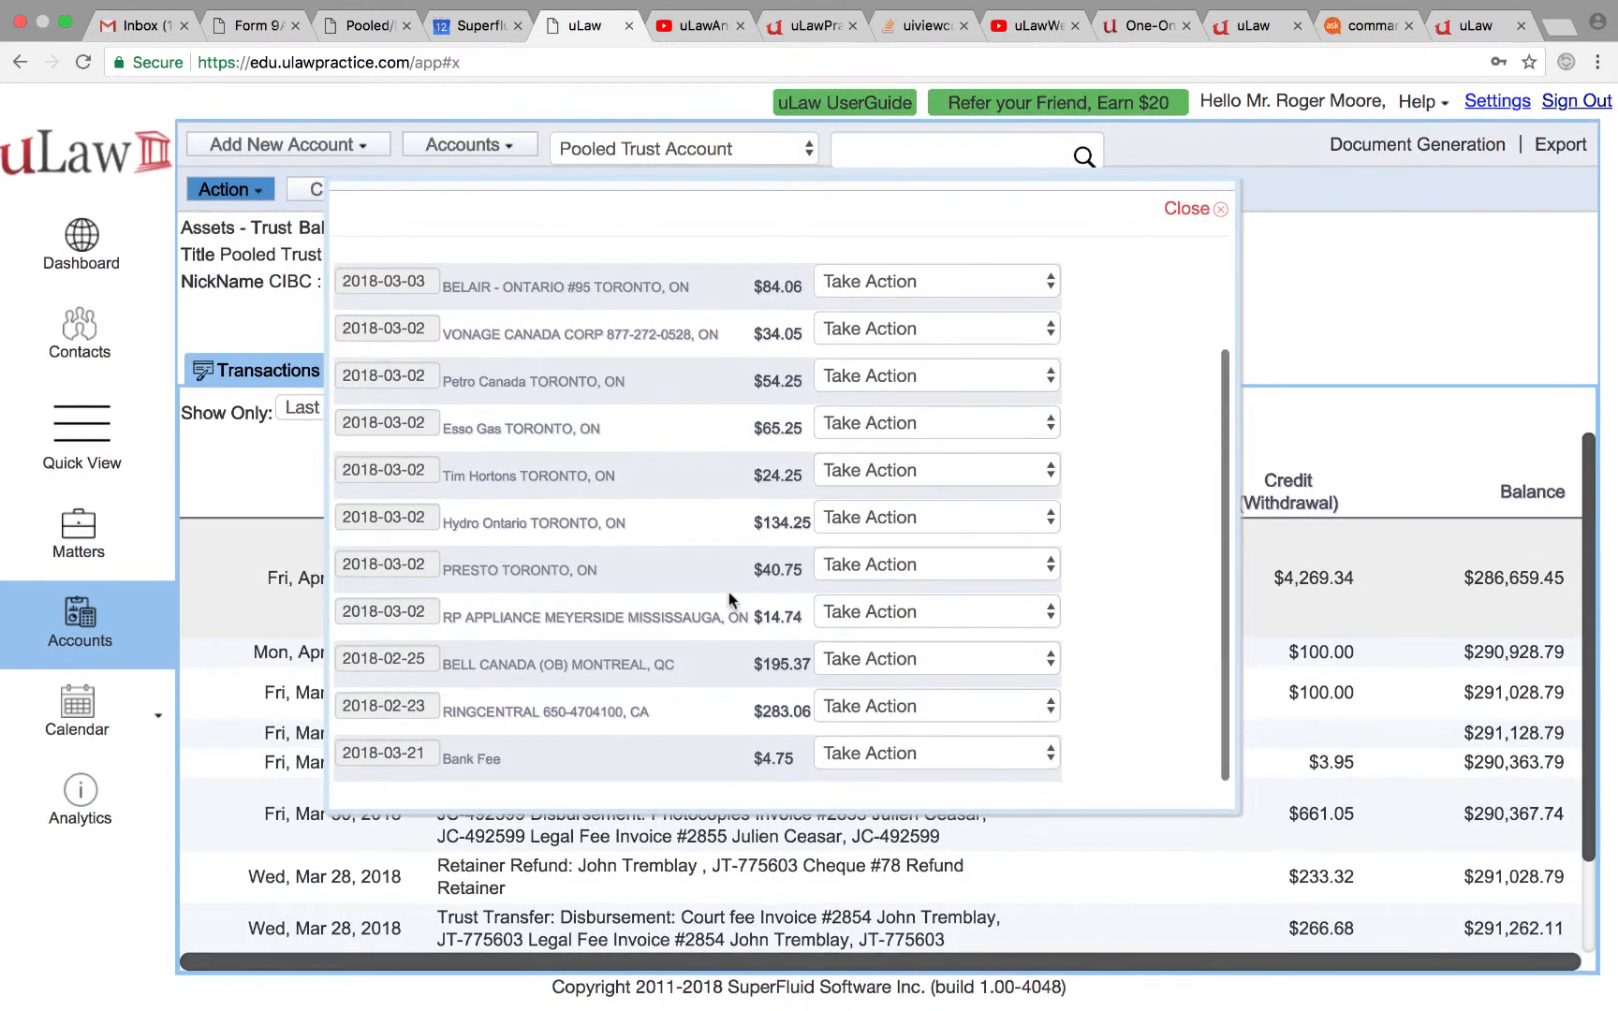
scroll(728, 592, "up", 4)
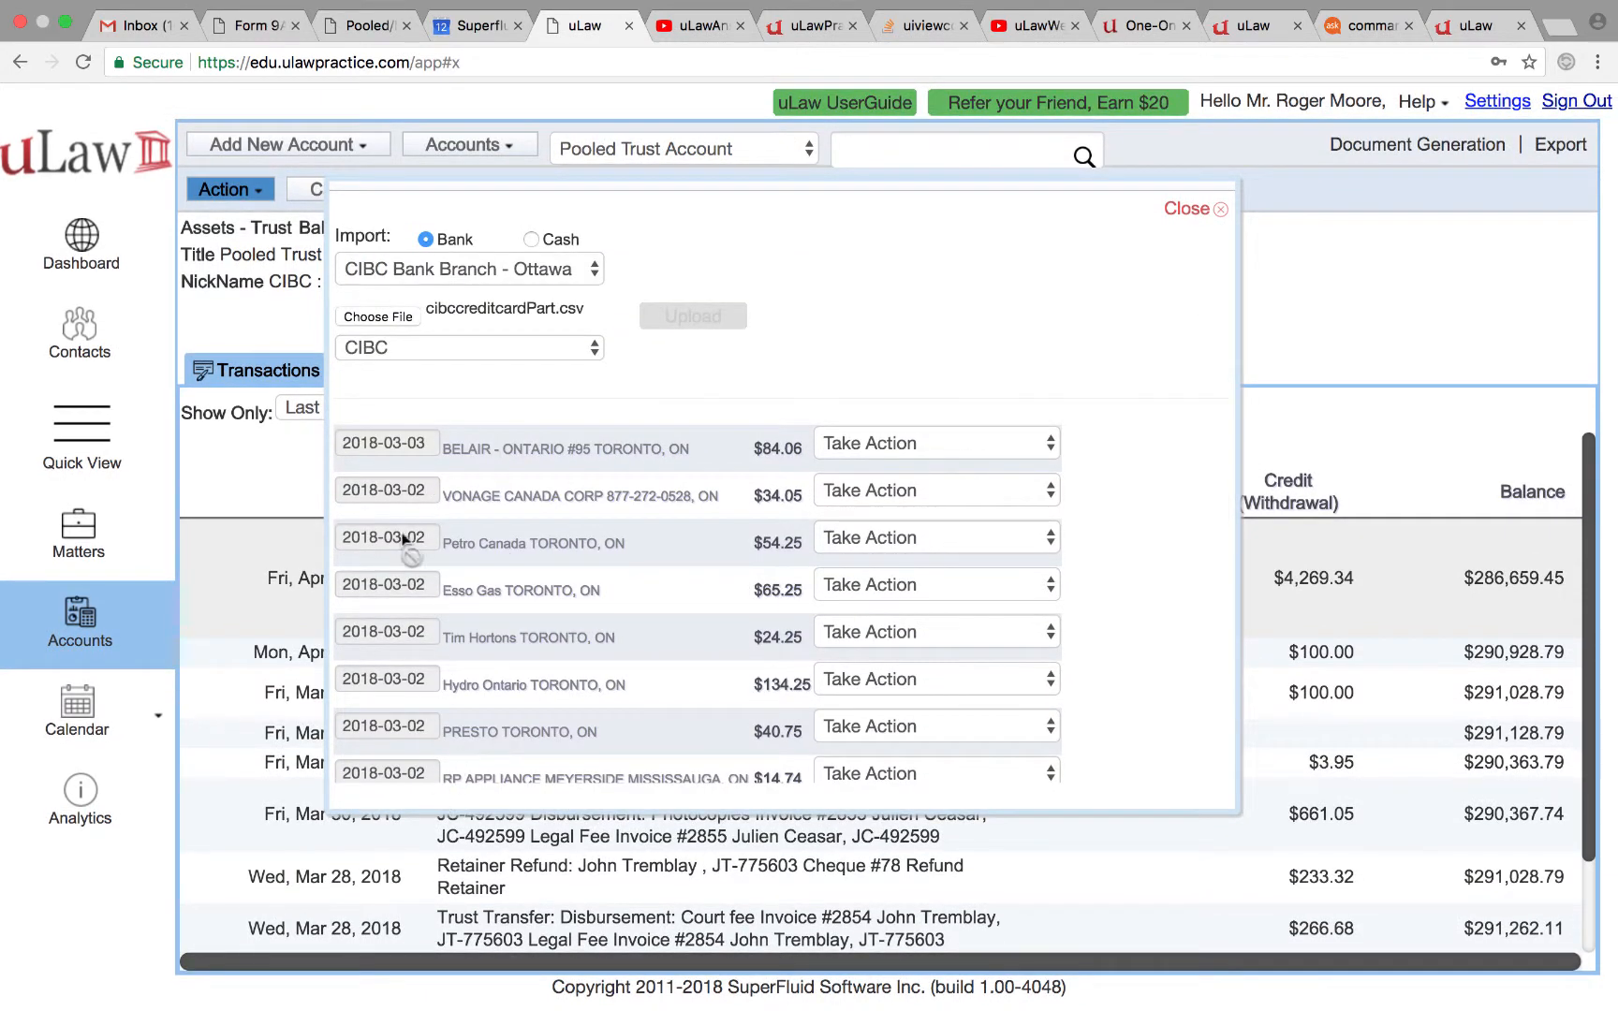
scroll(460, 620, "down", 3)
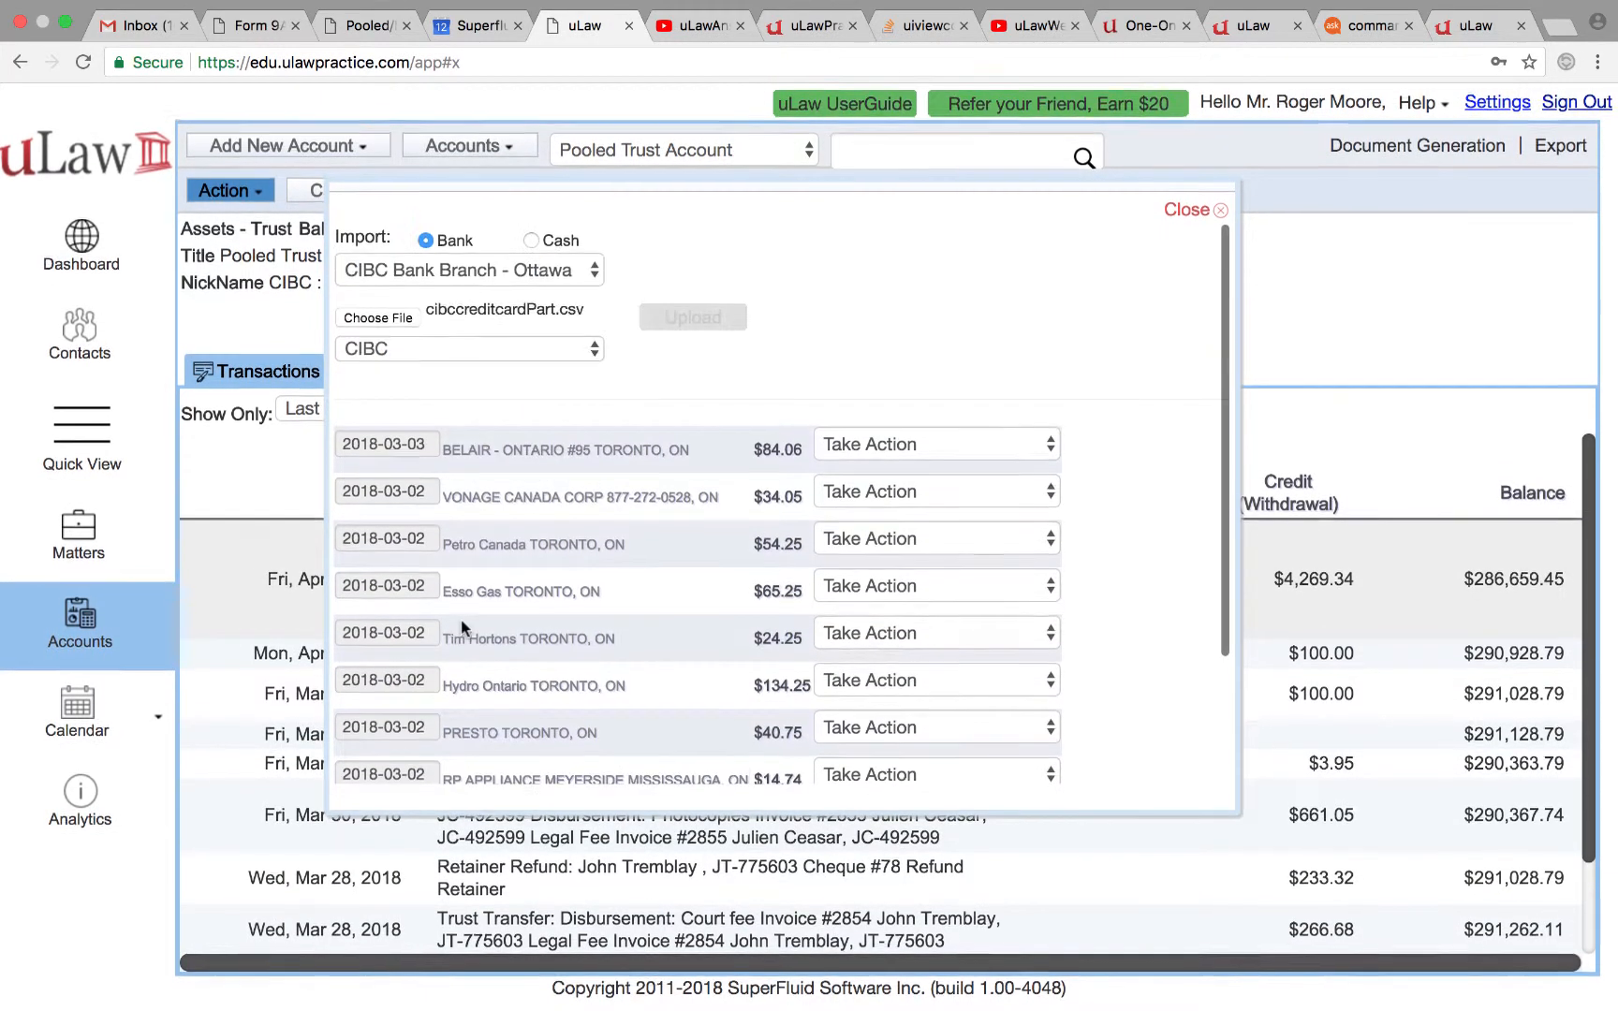
scroll(462, 627, "up", 3)
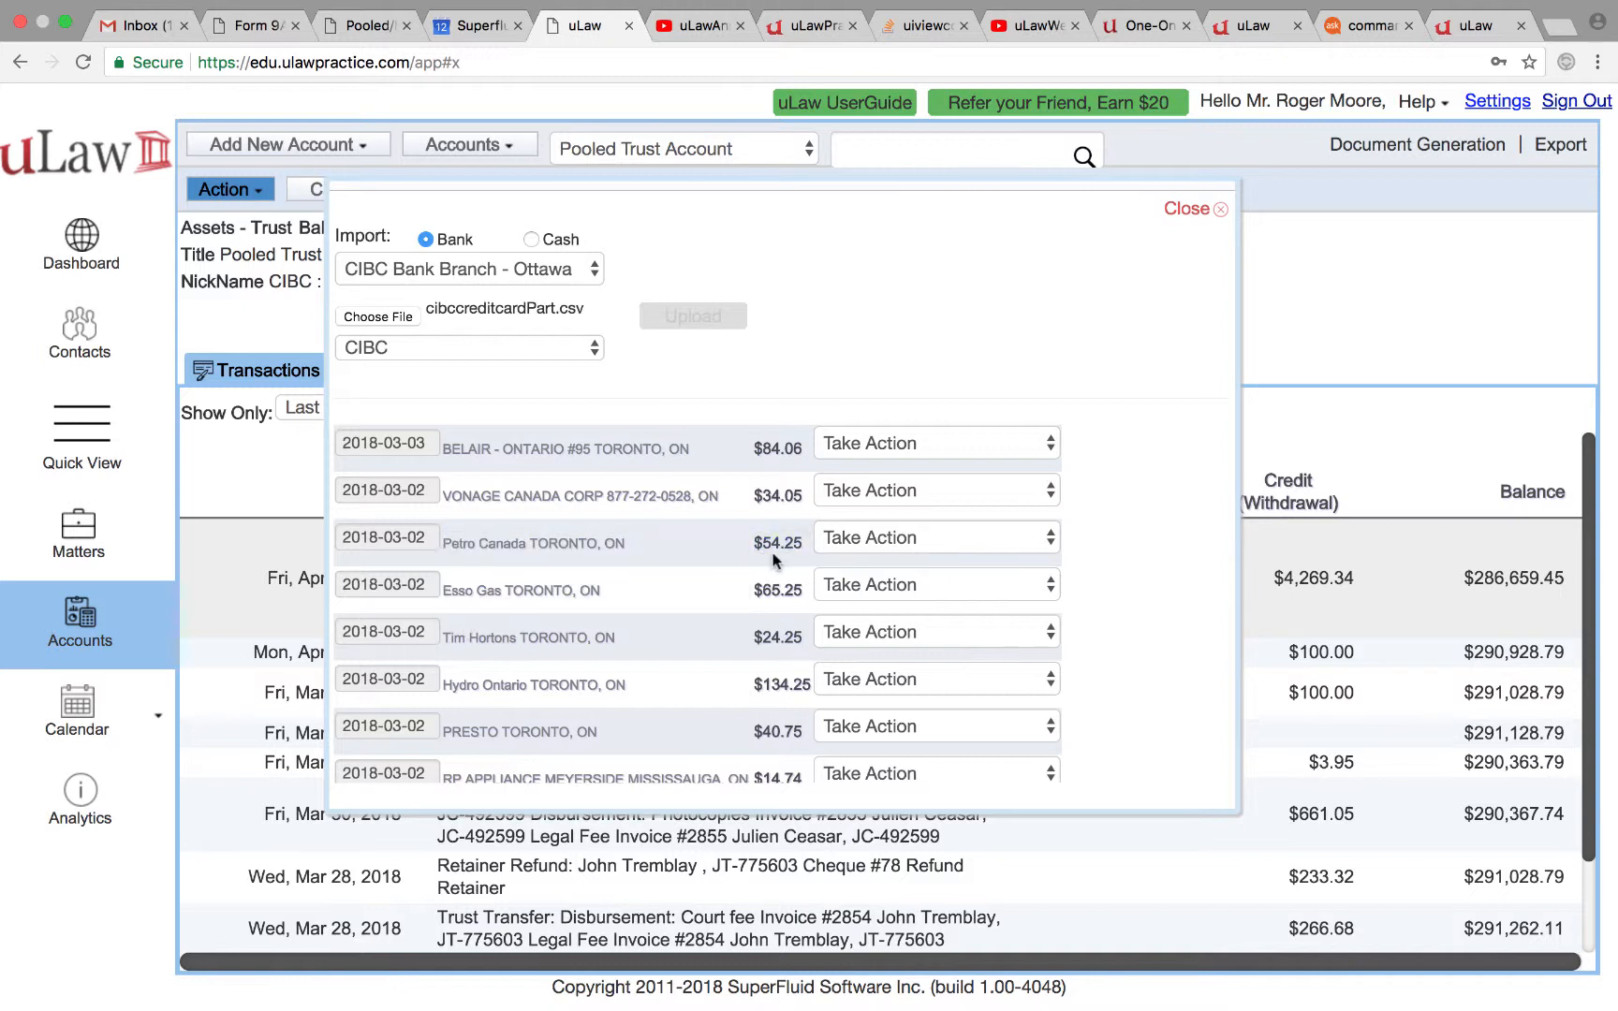
left_click(917, 545)
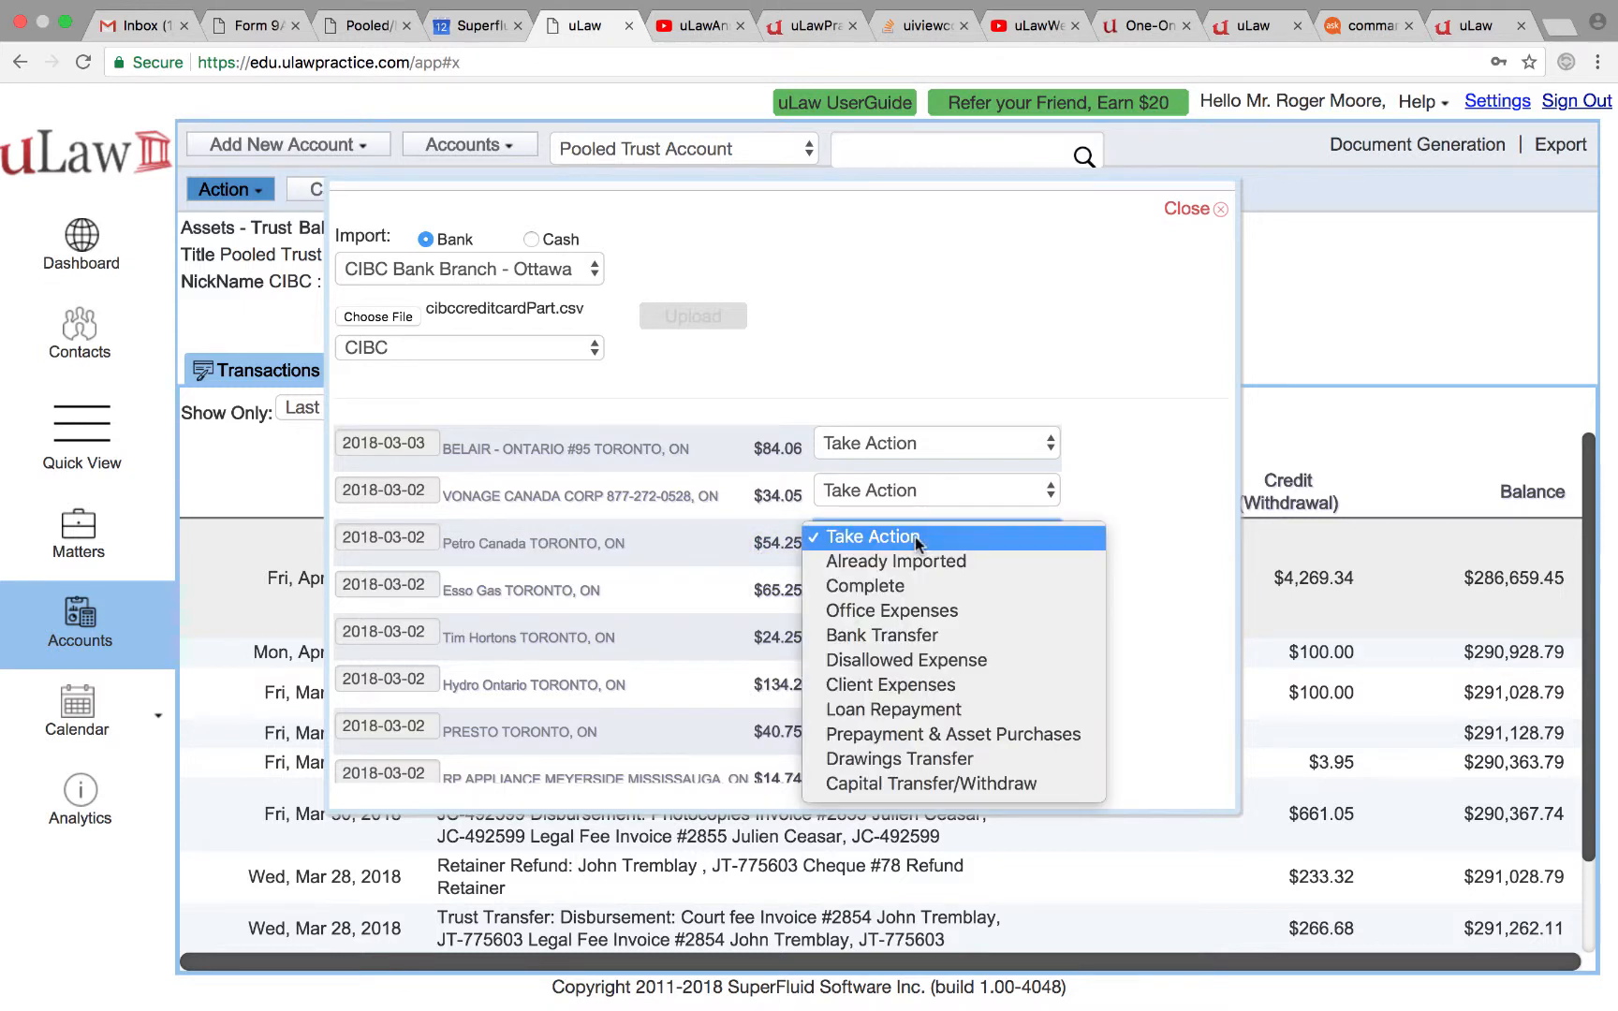
left_click(925, 609)
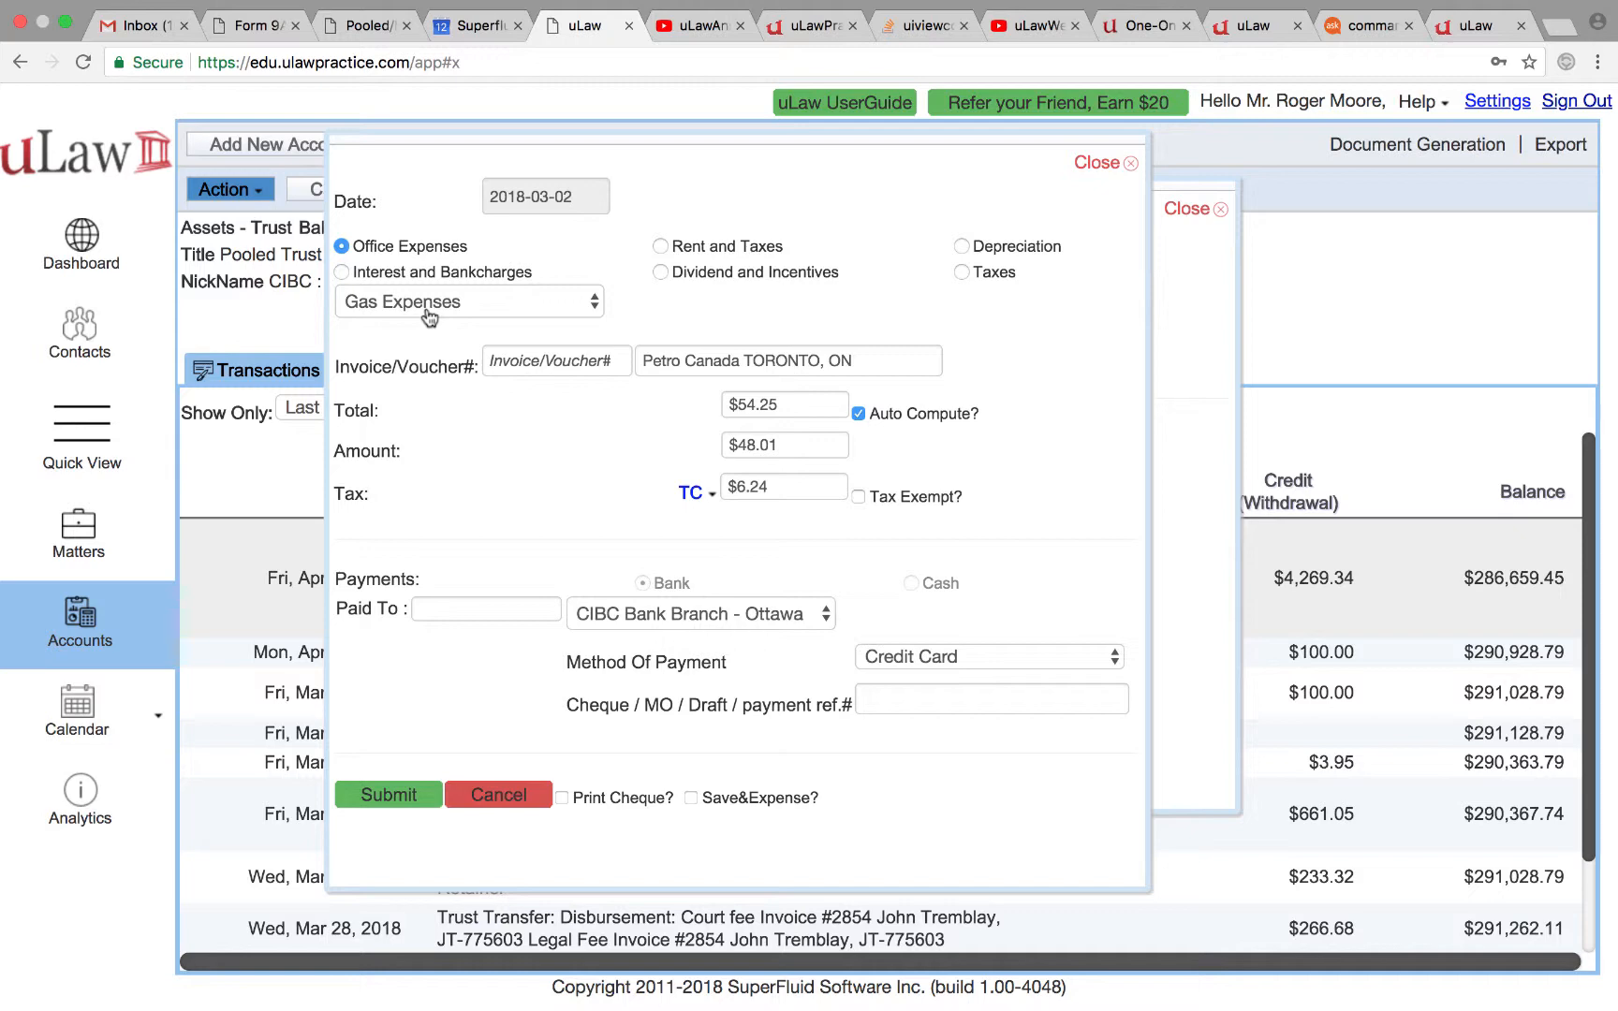
left_click(391, 795)
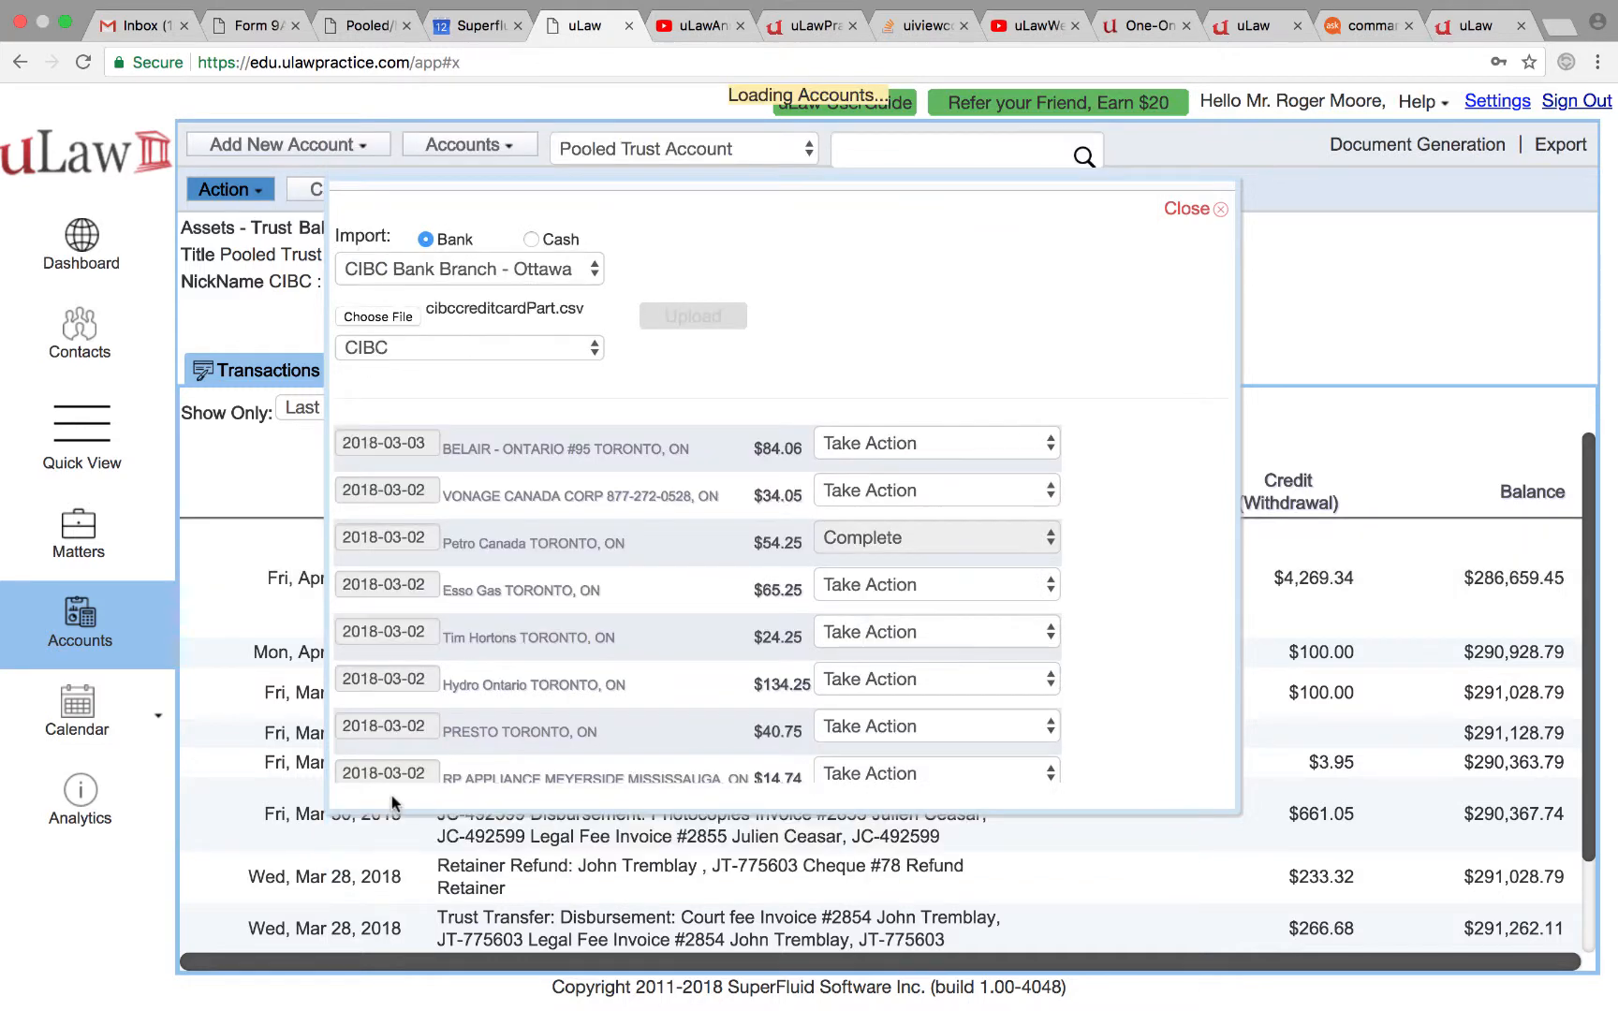
Record the Tim Hortons transaction as an office expense under Meals
left_click(863, 636)
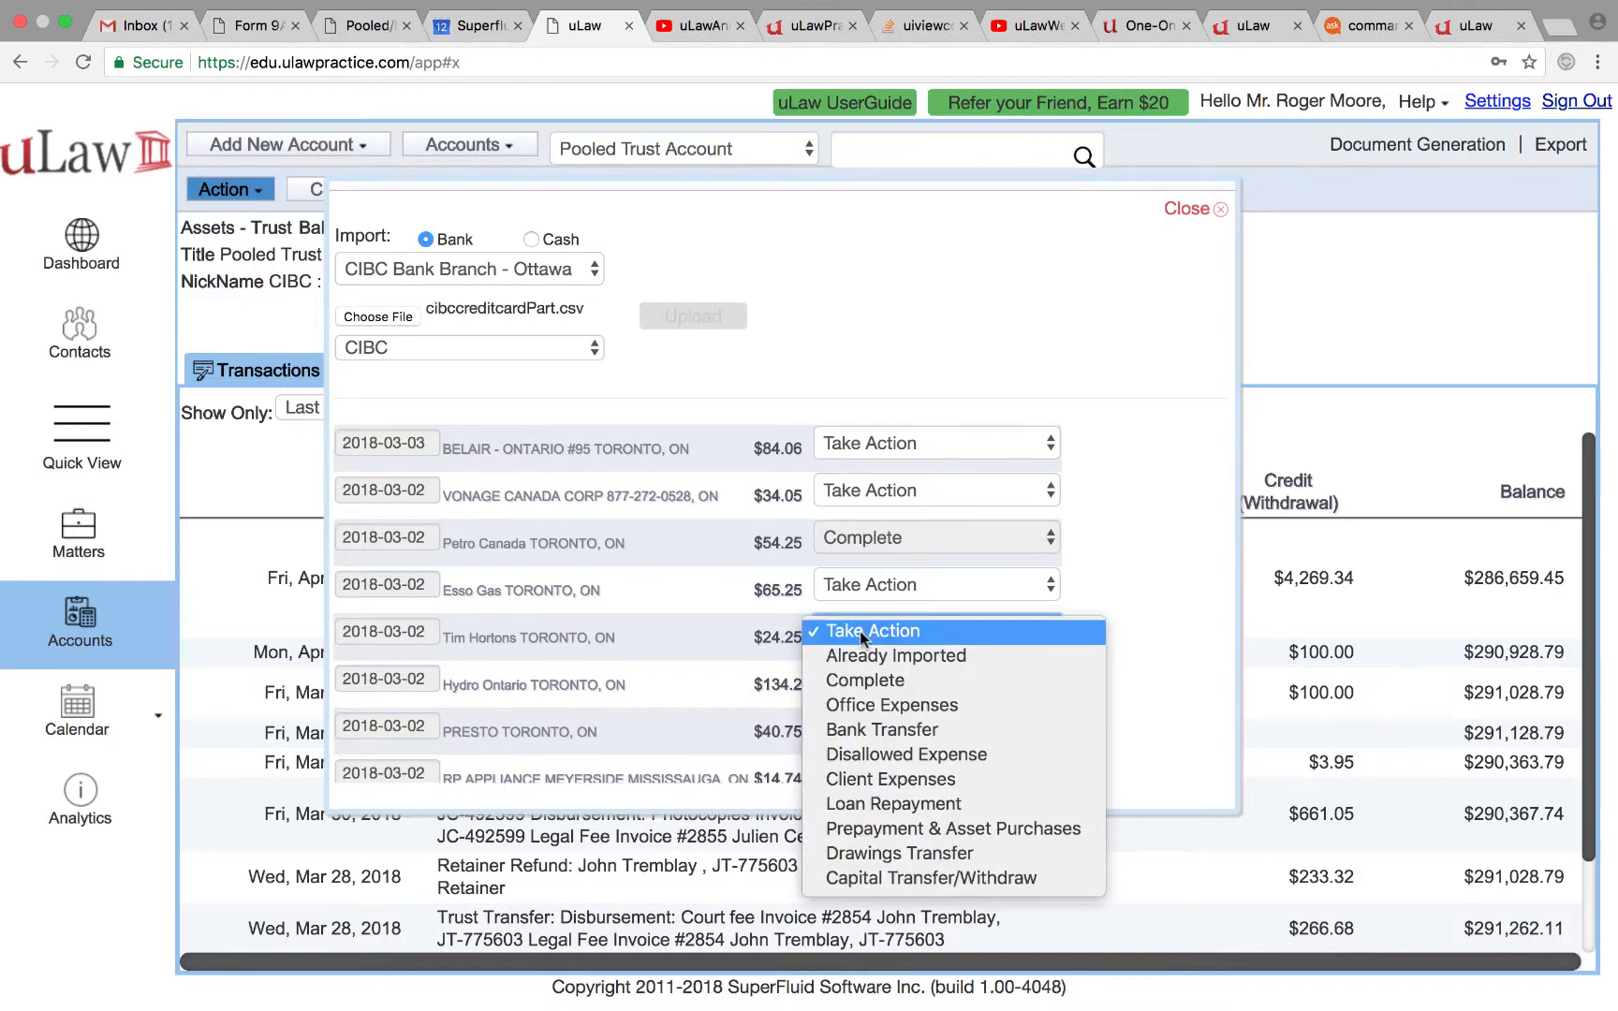
left_click(871, 704)
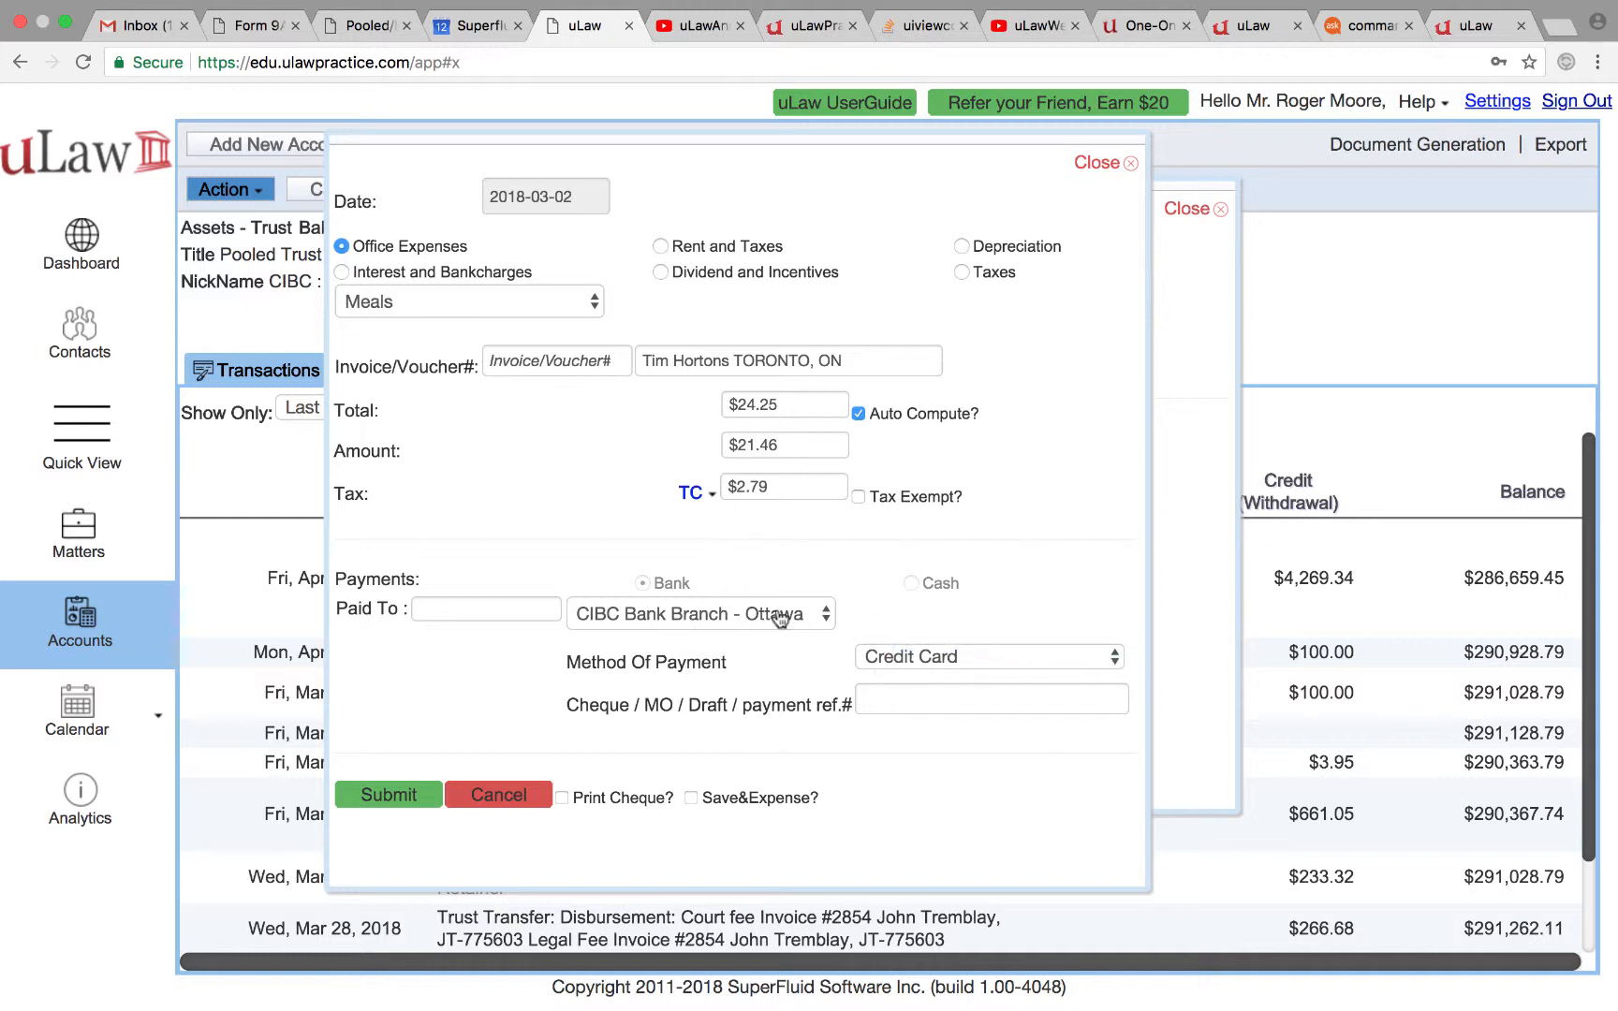
left_click(391, 795)
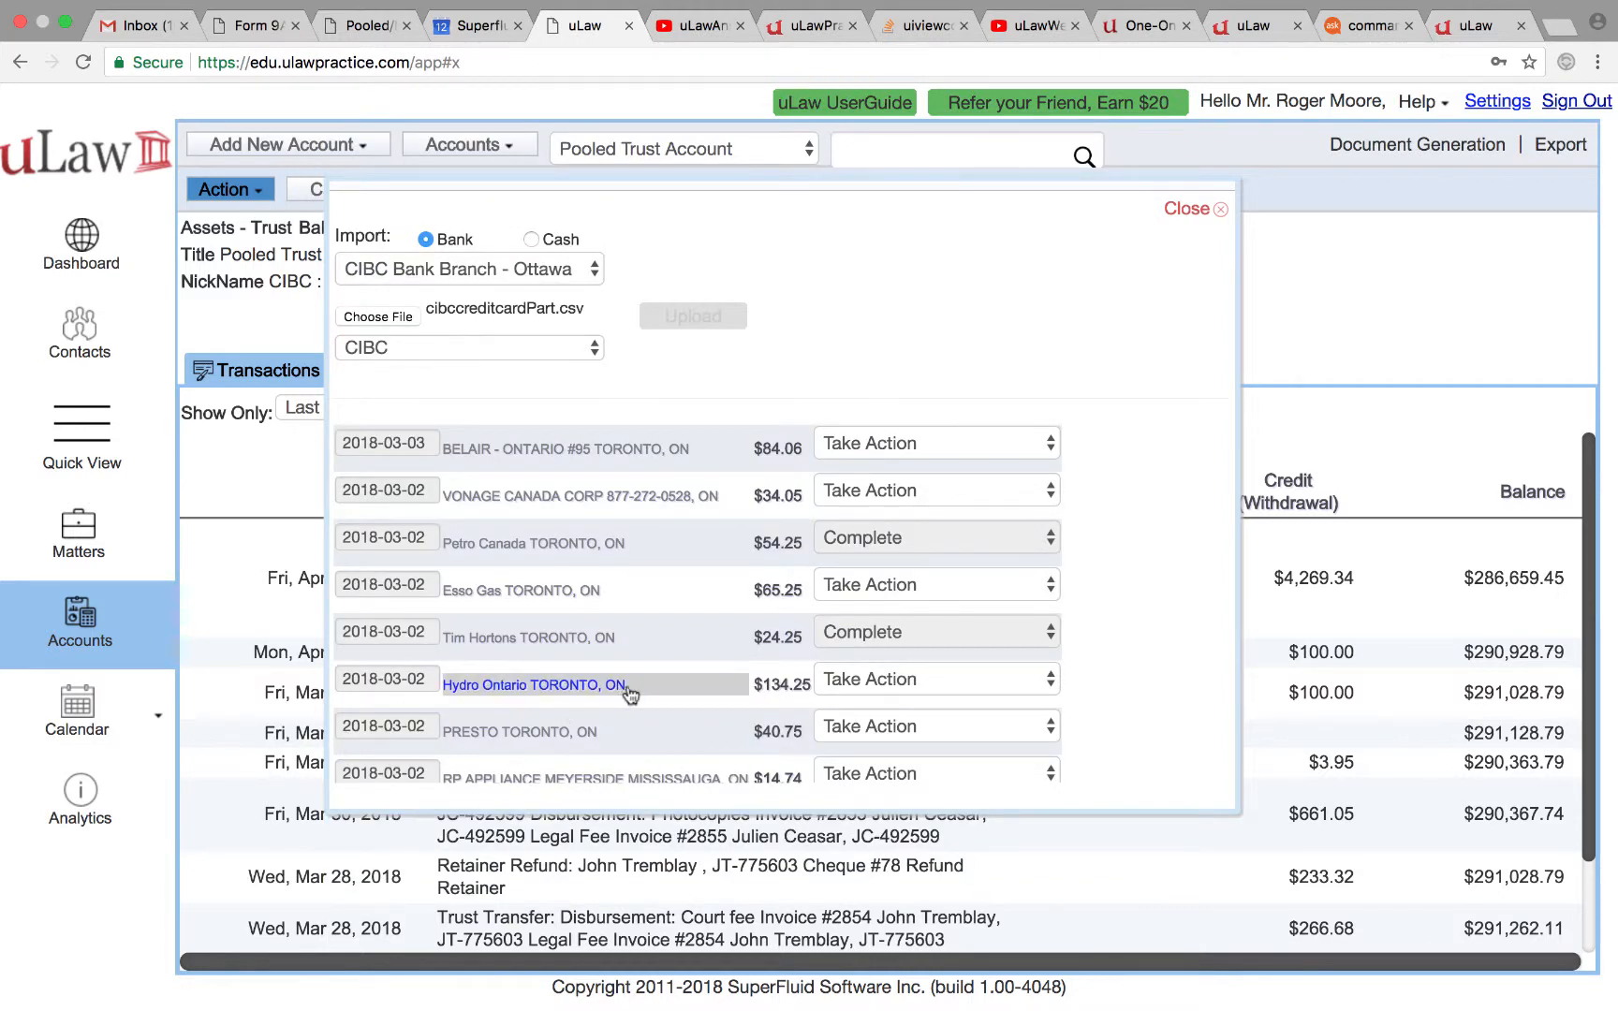
Record the Hydro Ontario transaction as an expense in the Rent and Taxes group under Hydro
left_click(857, 684)
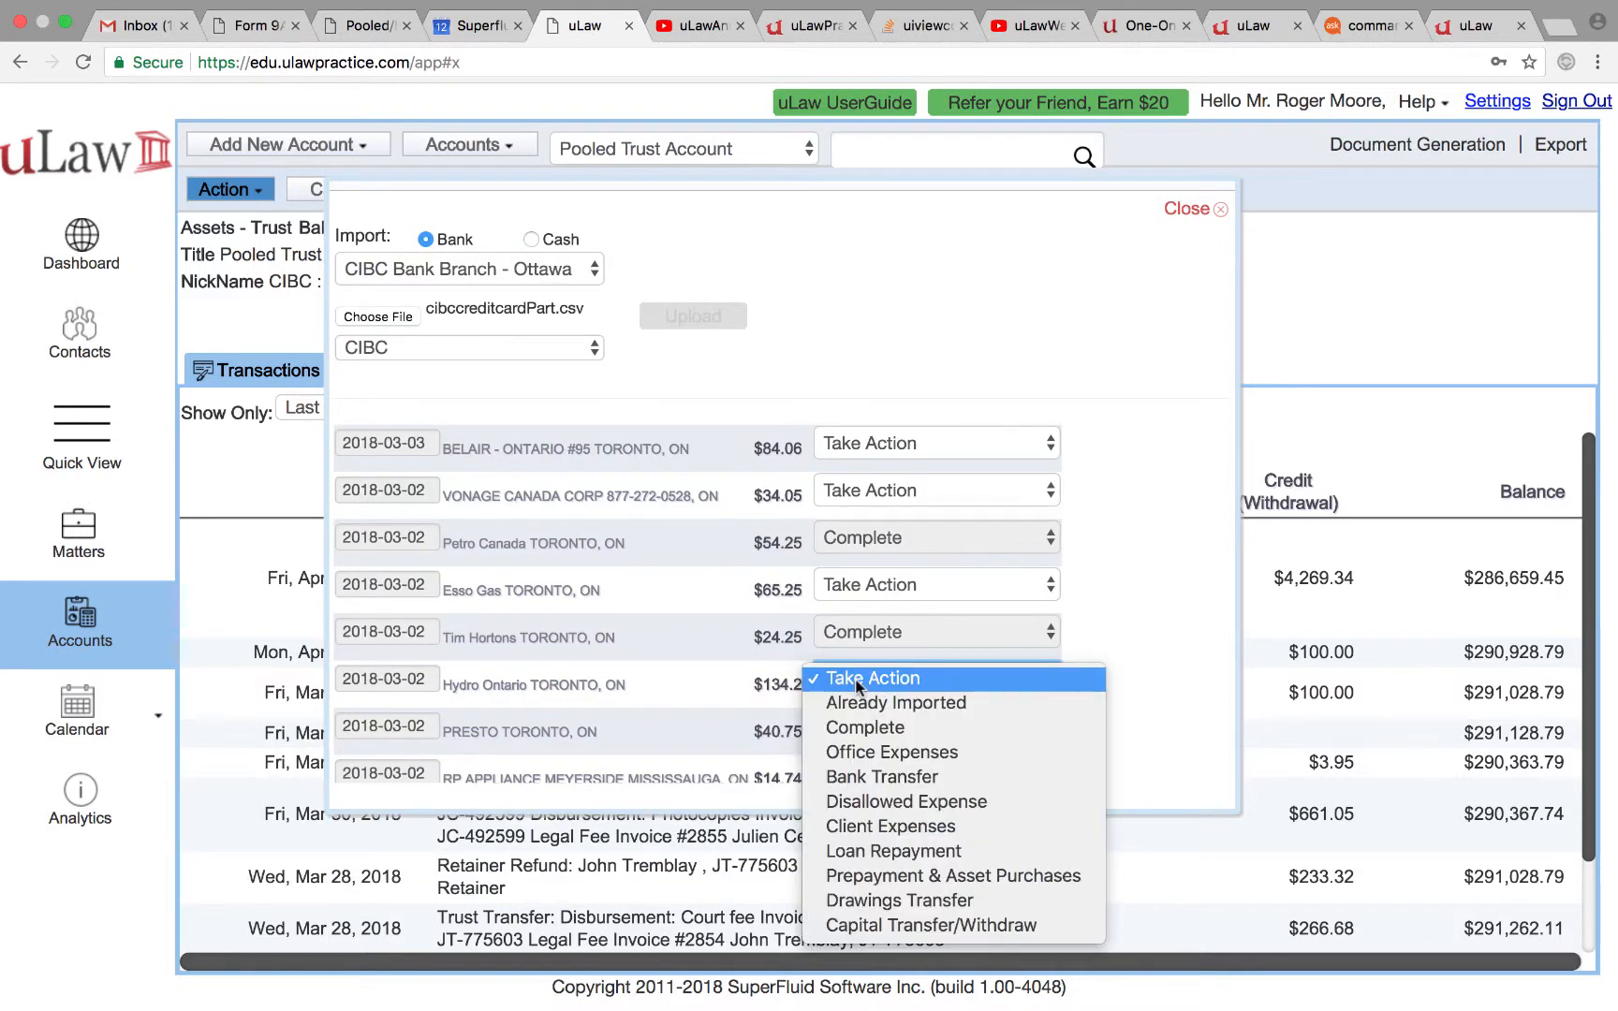
left_click(868, 752)
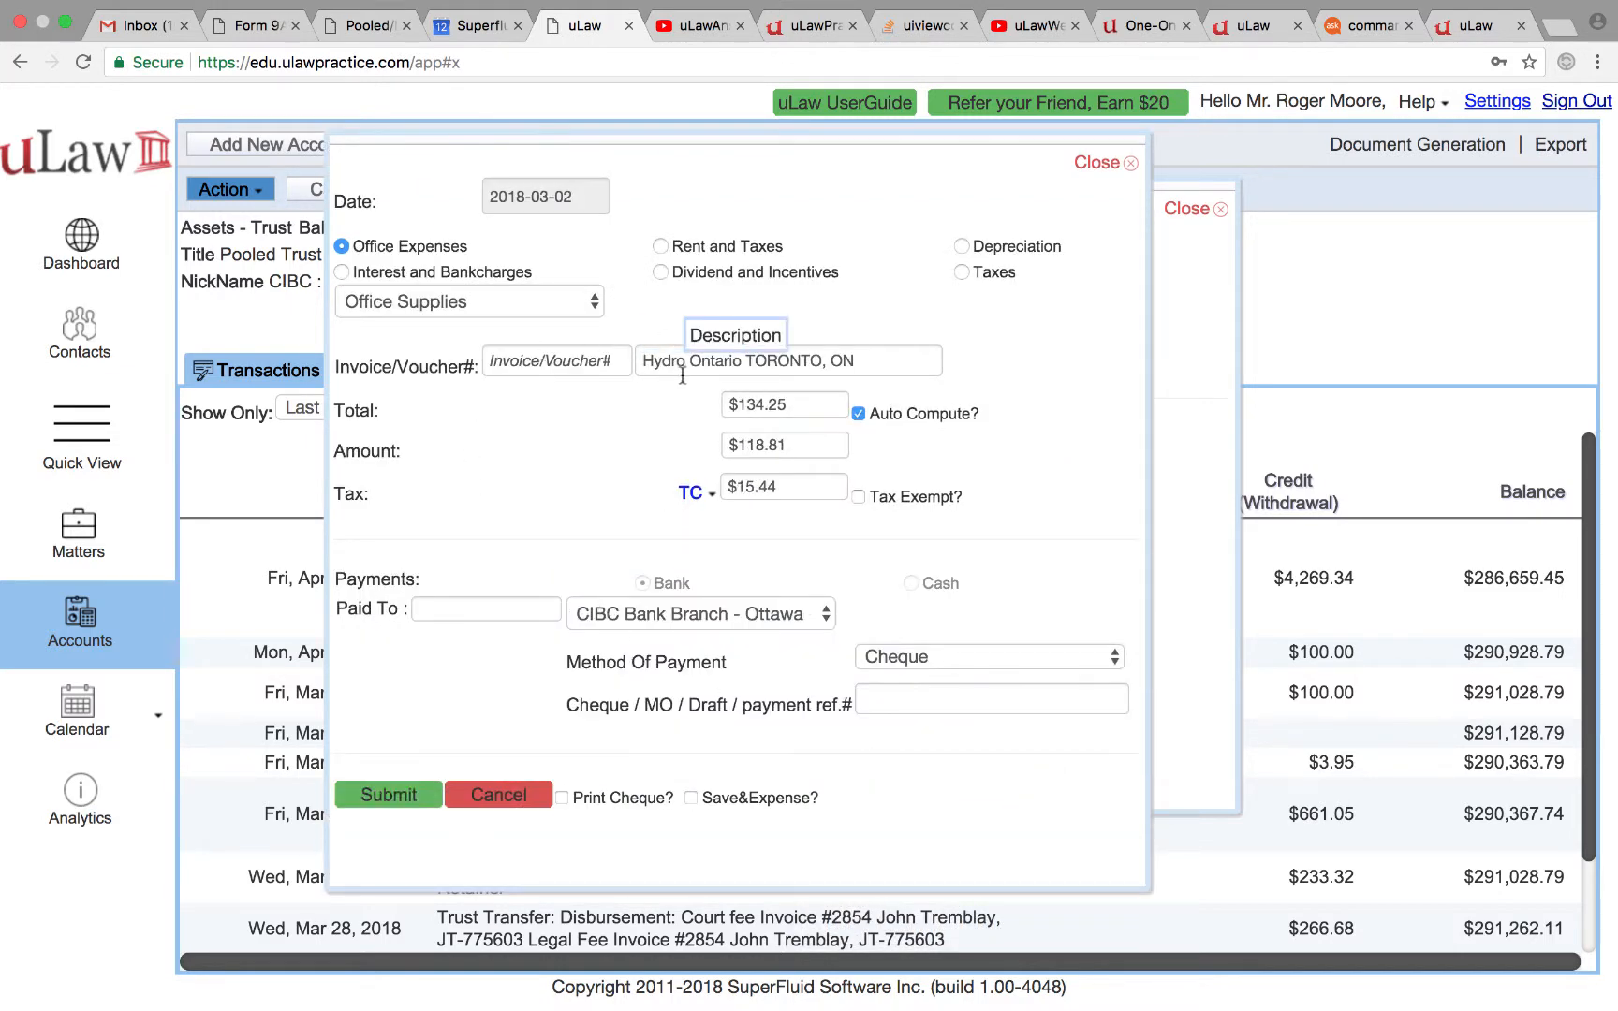
left_click(669, 248)
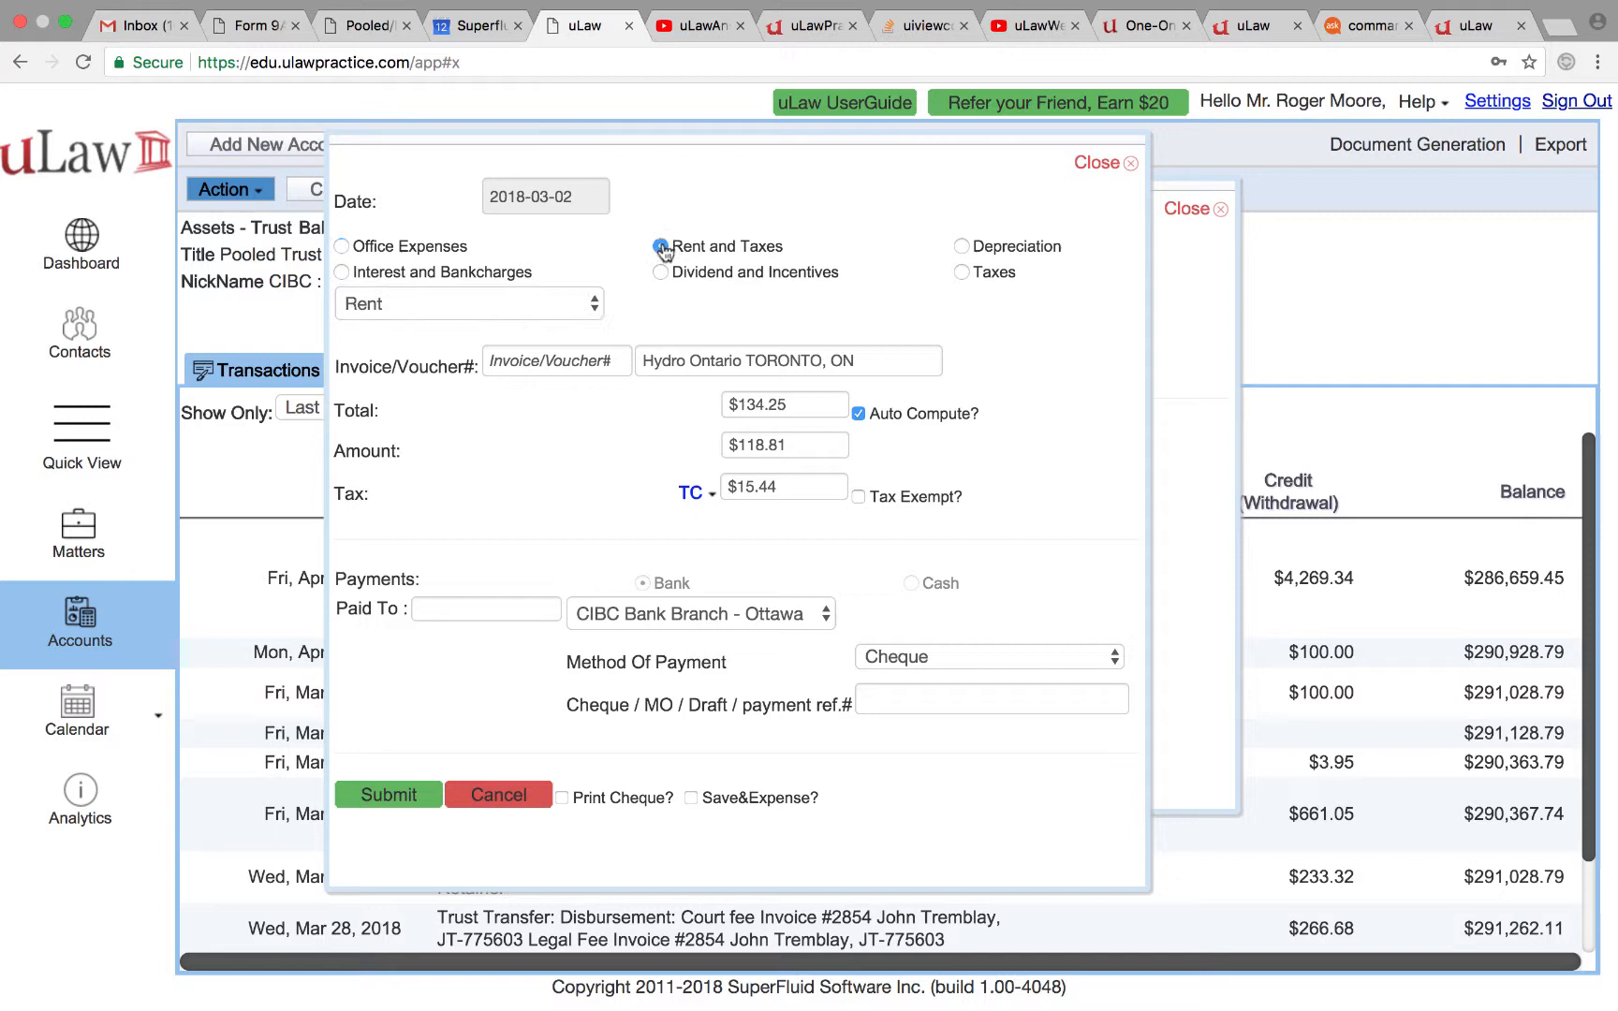
left_click(572, 296)
left_click(458, 354)
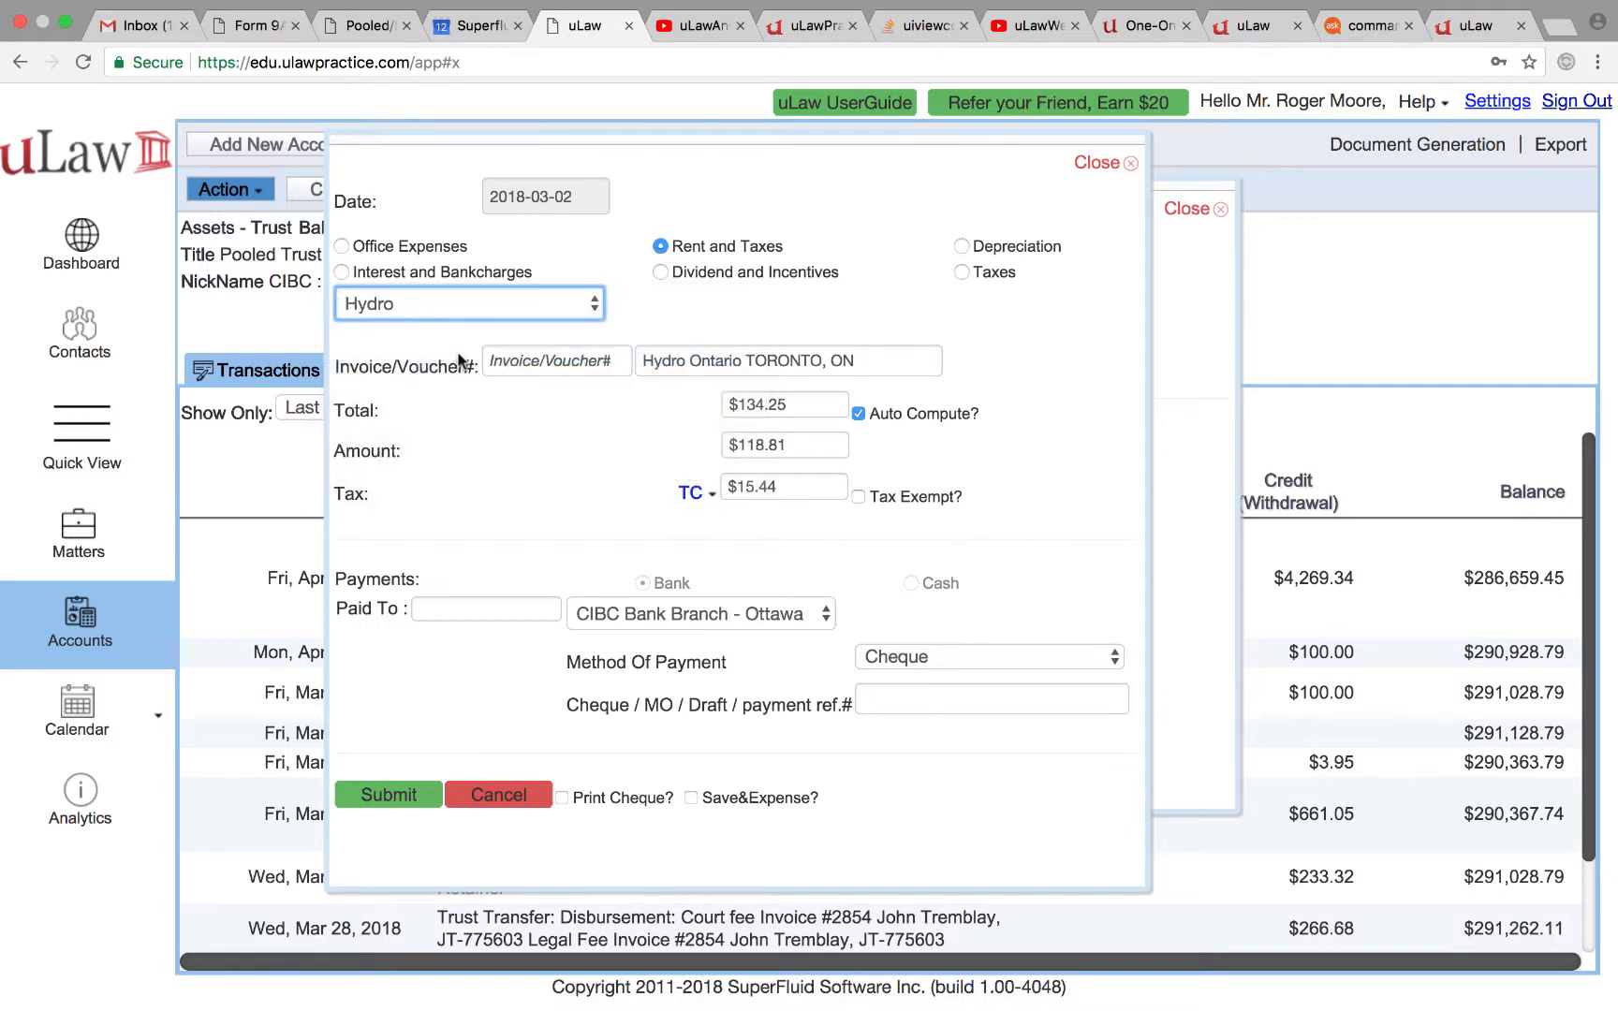
left_click(394, 794)
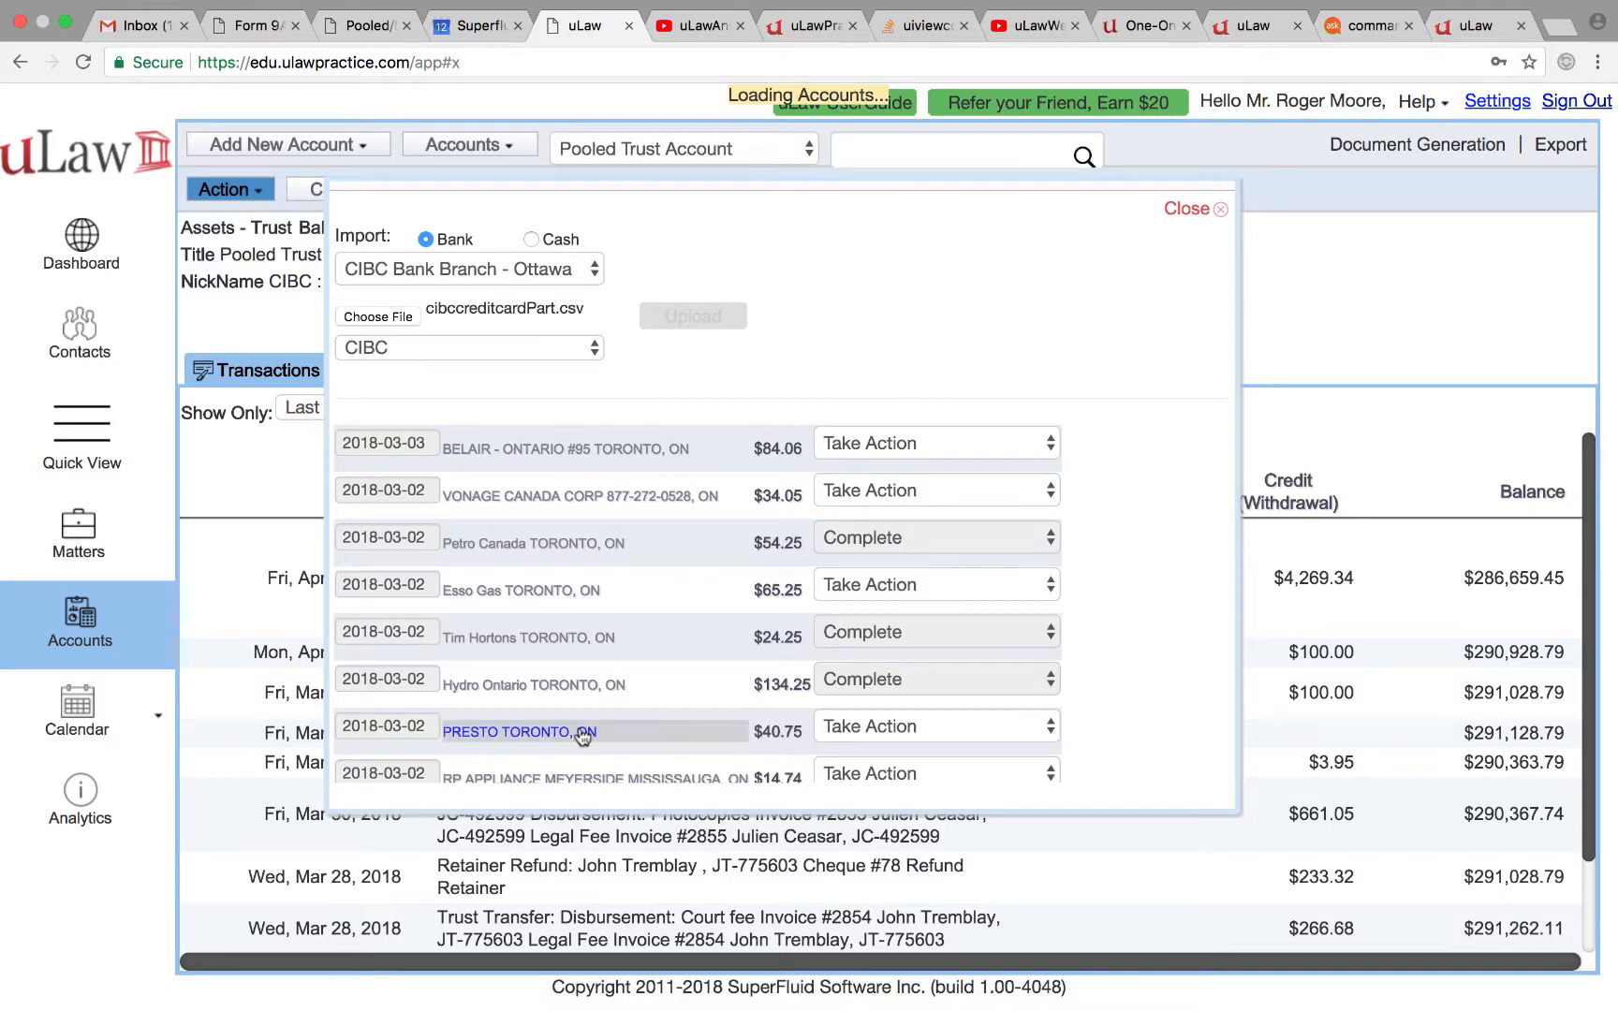
Record the Bank Fee transaction as an expense under Bank Charges, and close the statement import
scroll(740, 629, "down", 3)
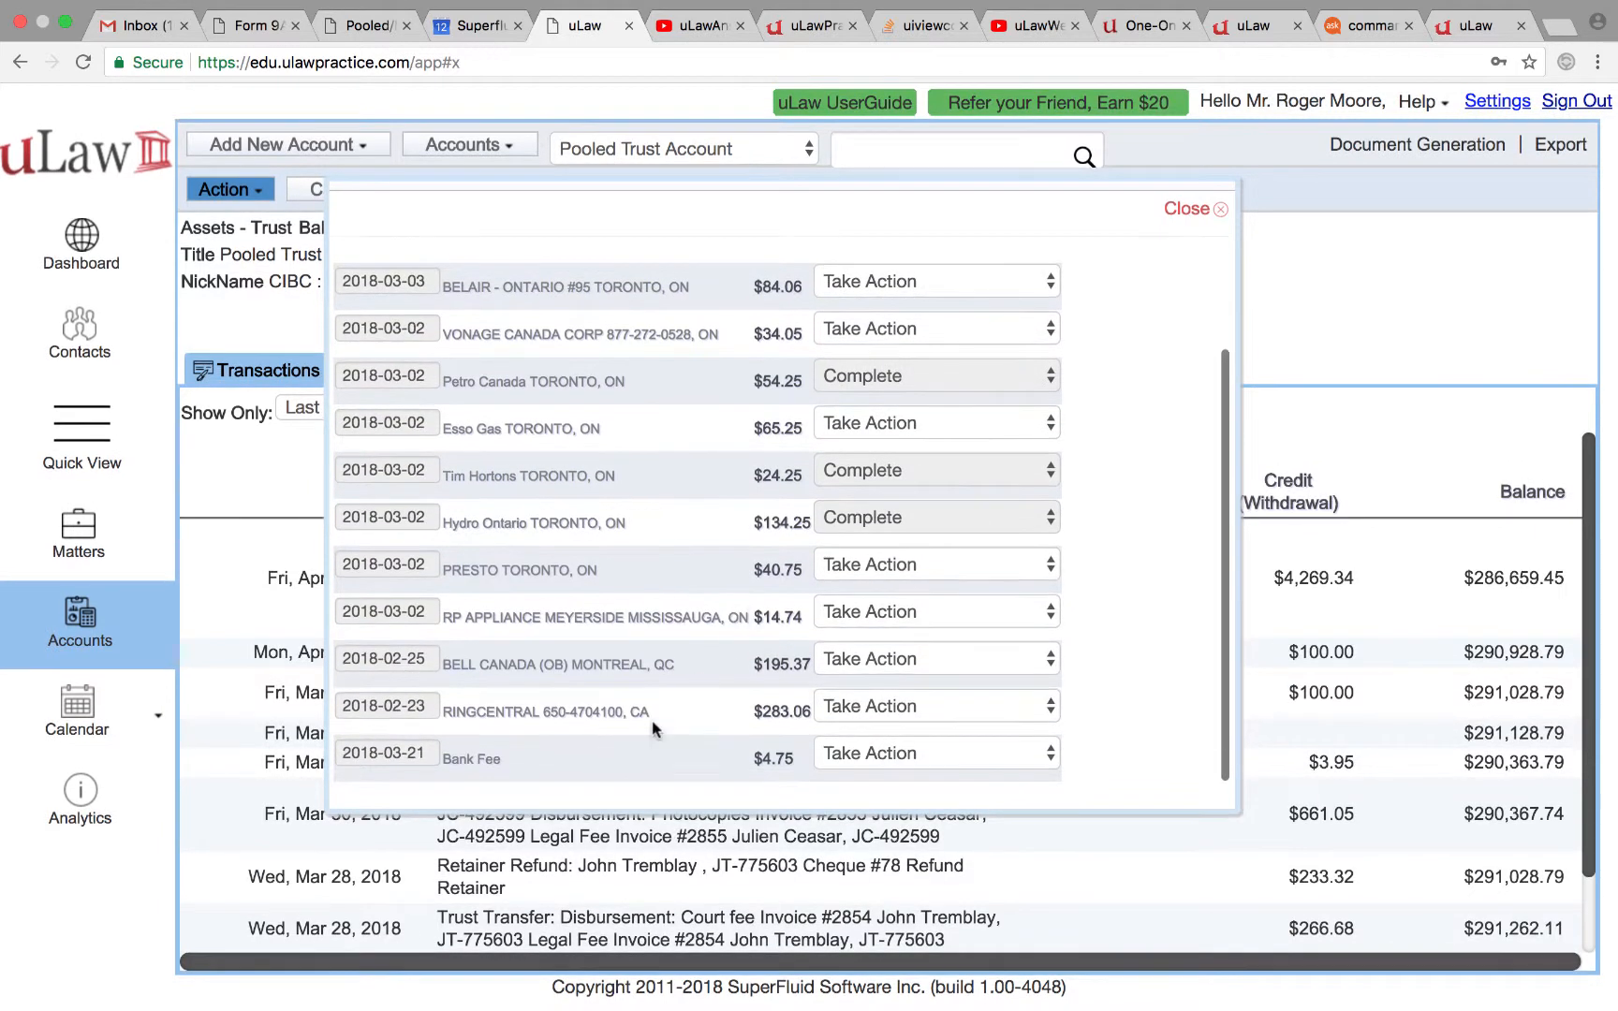
left_click(910, 755)
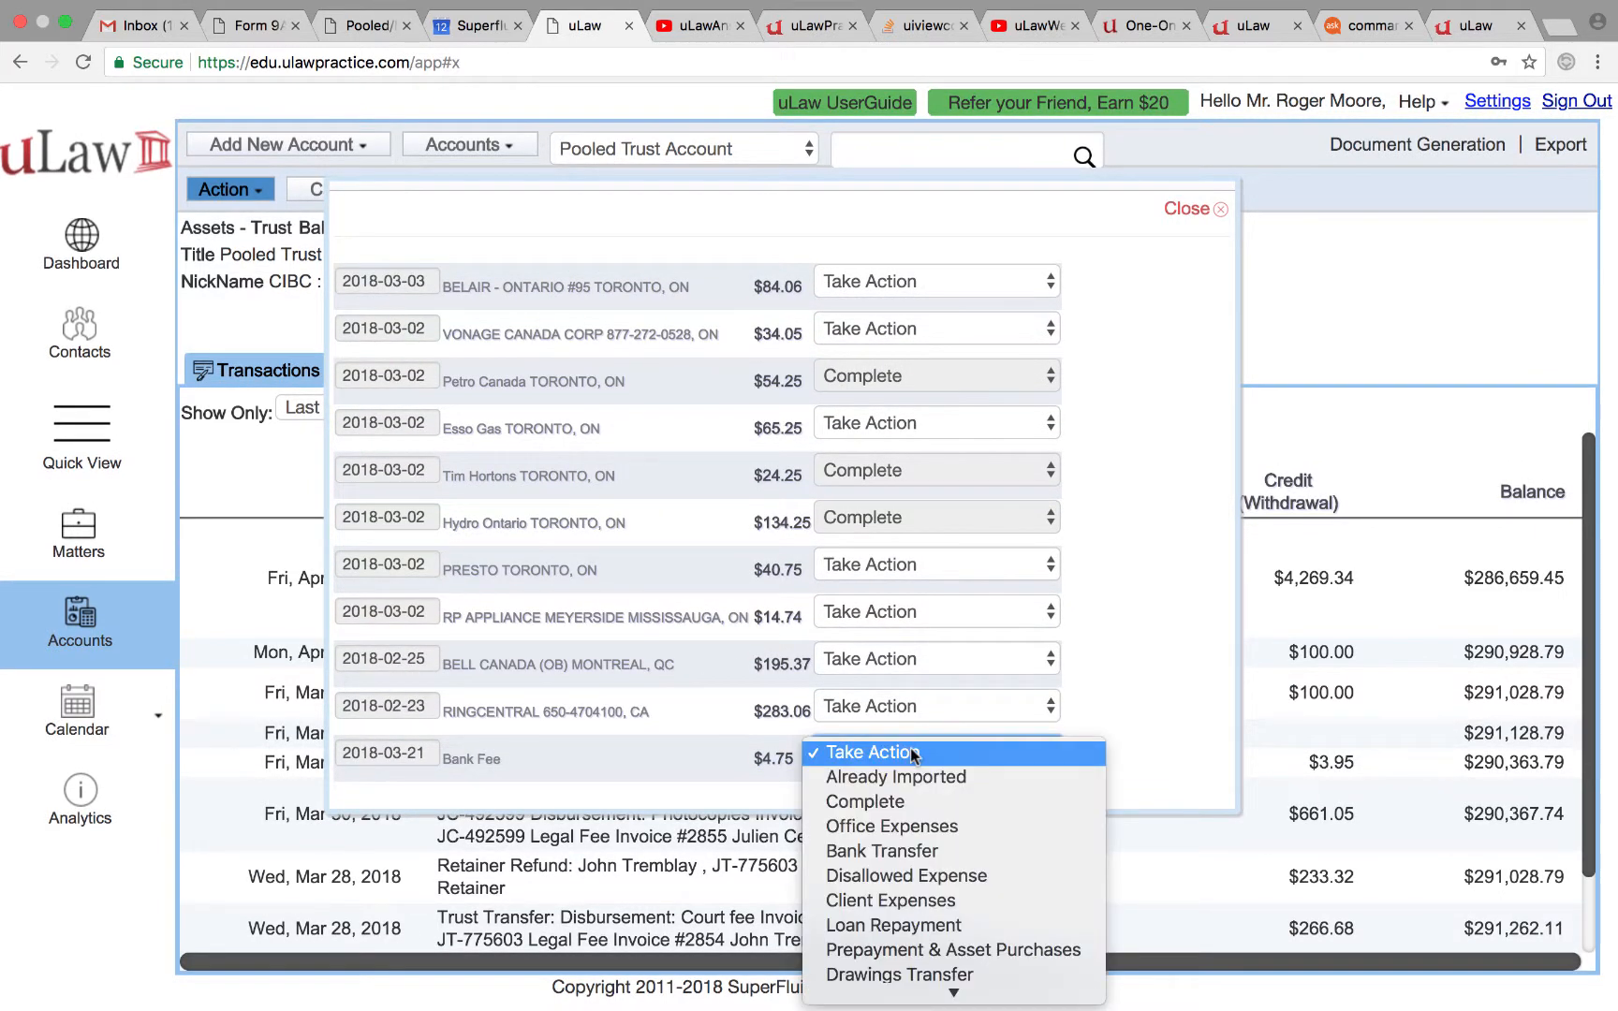
left_click(901, 826)
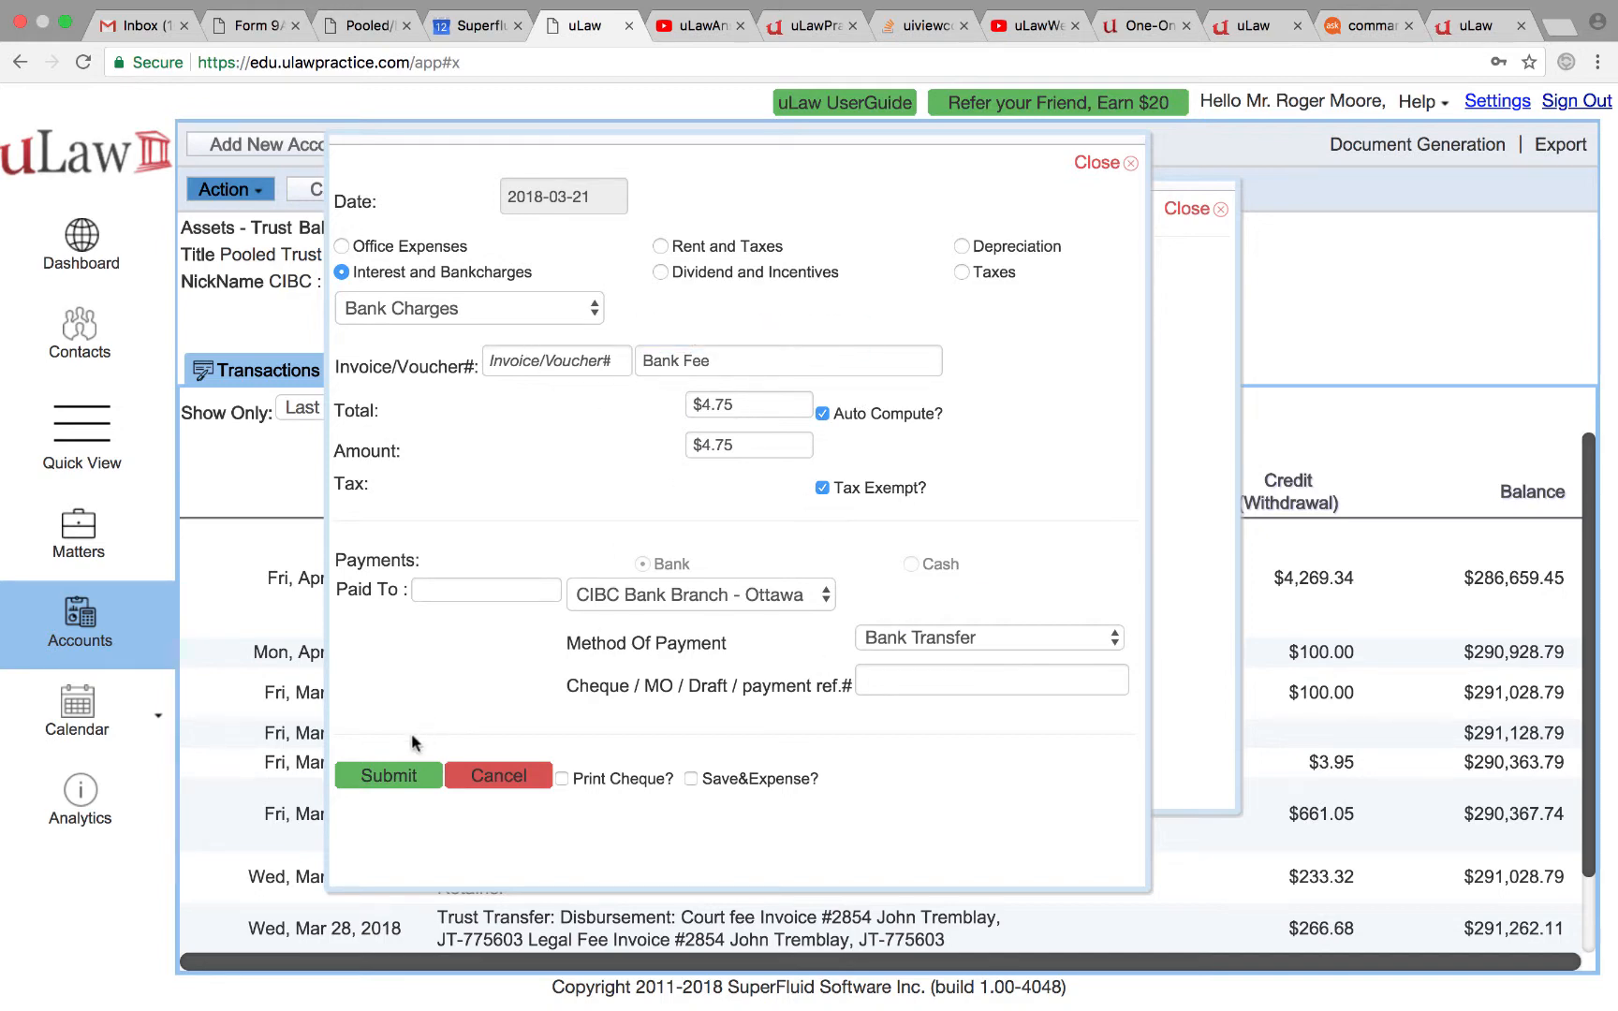
left_click(382, 777)
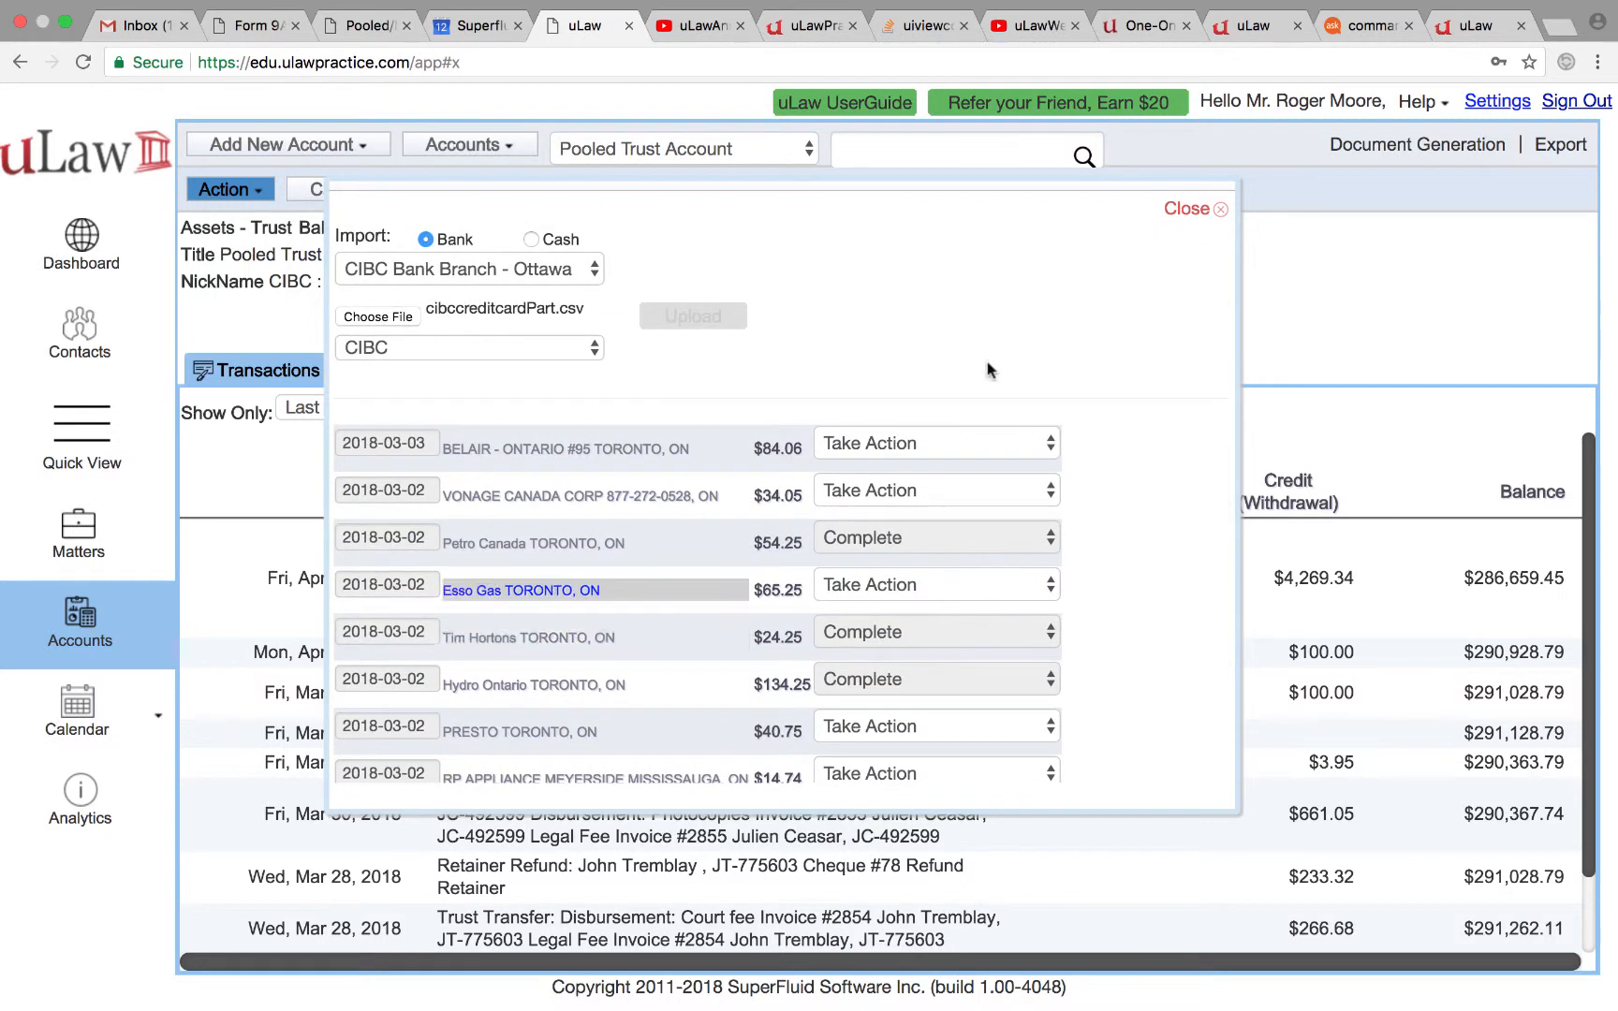
left_click(1190, 210)
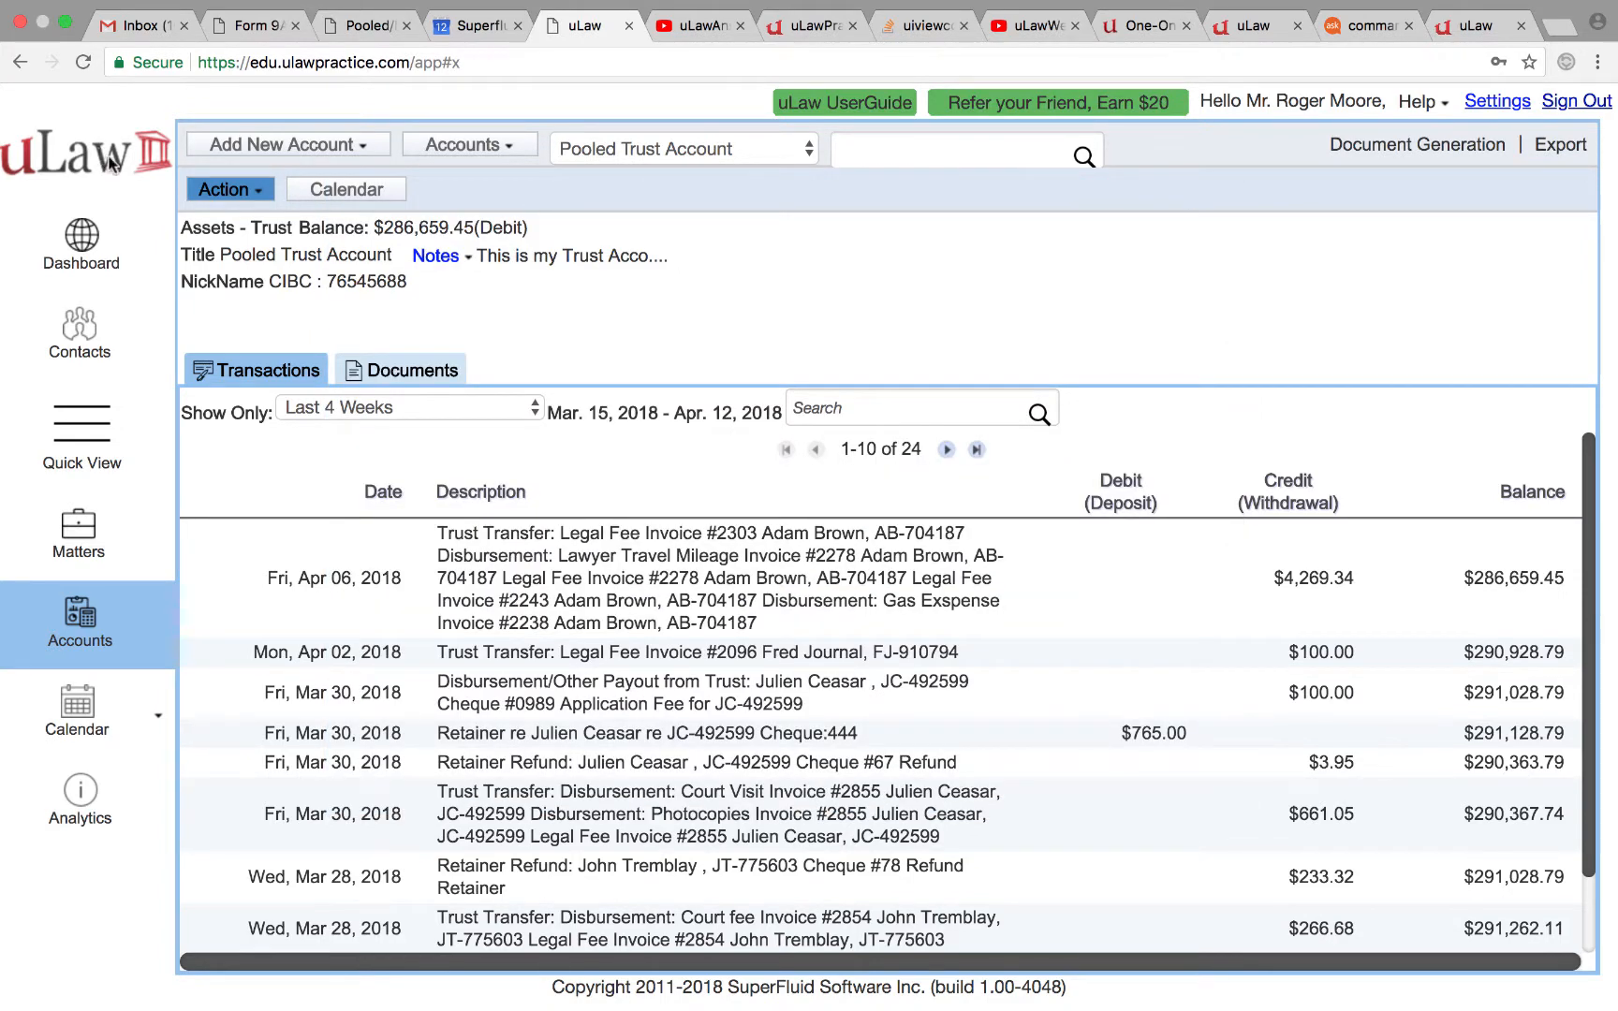
Reopen the bank statement import and select CIBC Bank Branch - Ottawa as the bank account
left_click(234, 191)
mouse_move(293, 475)
mouse_move(281, 505)
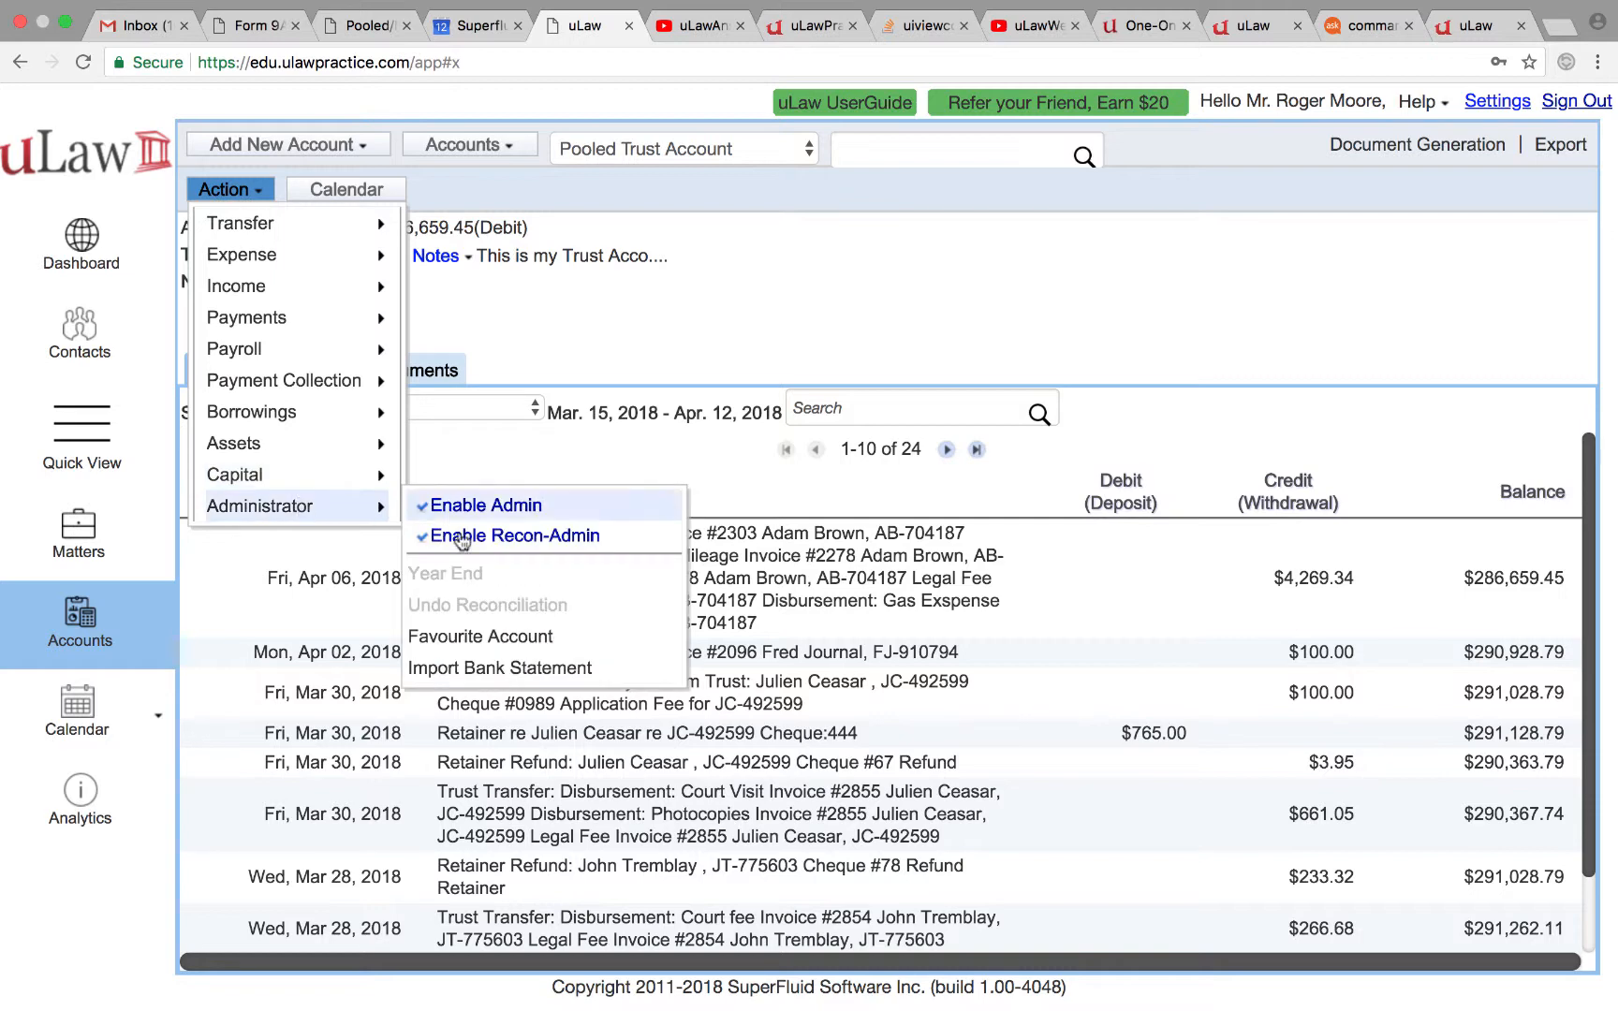
left_click(475, 665)
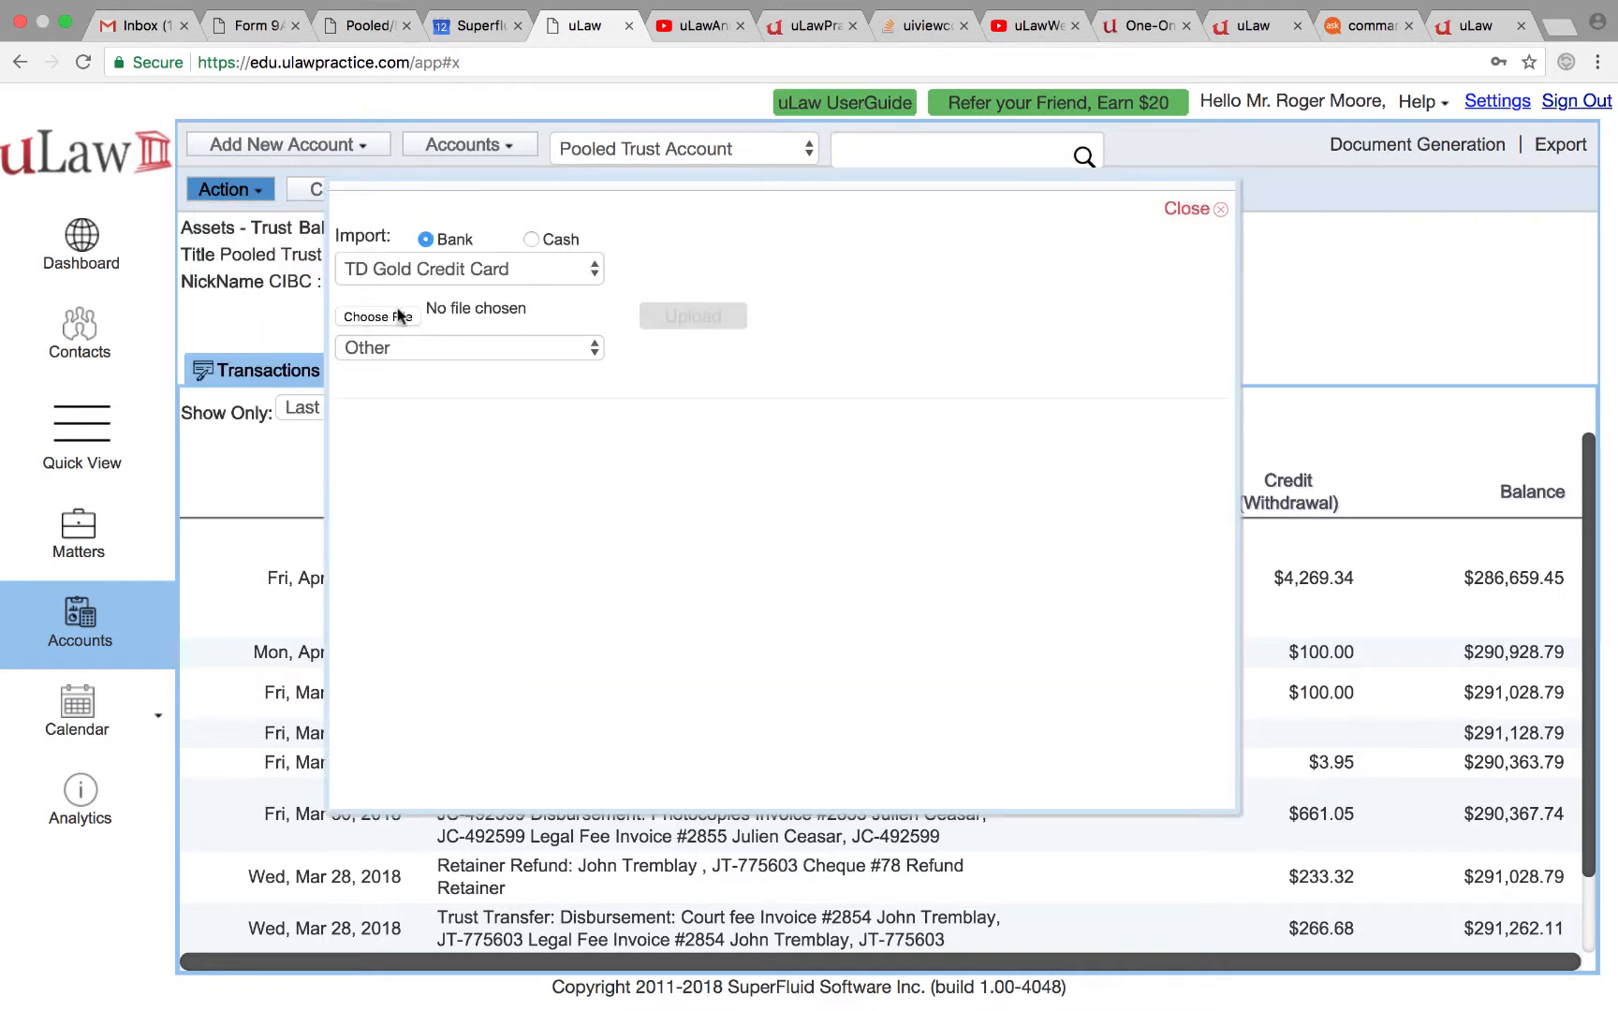
left_click(423, 273)
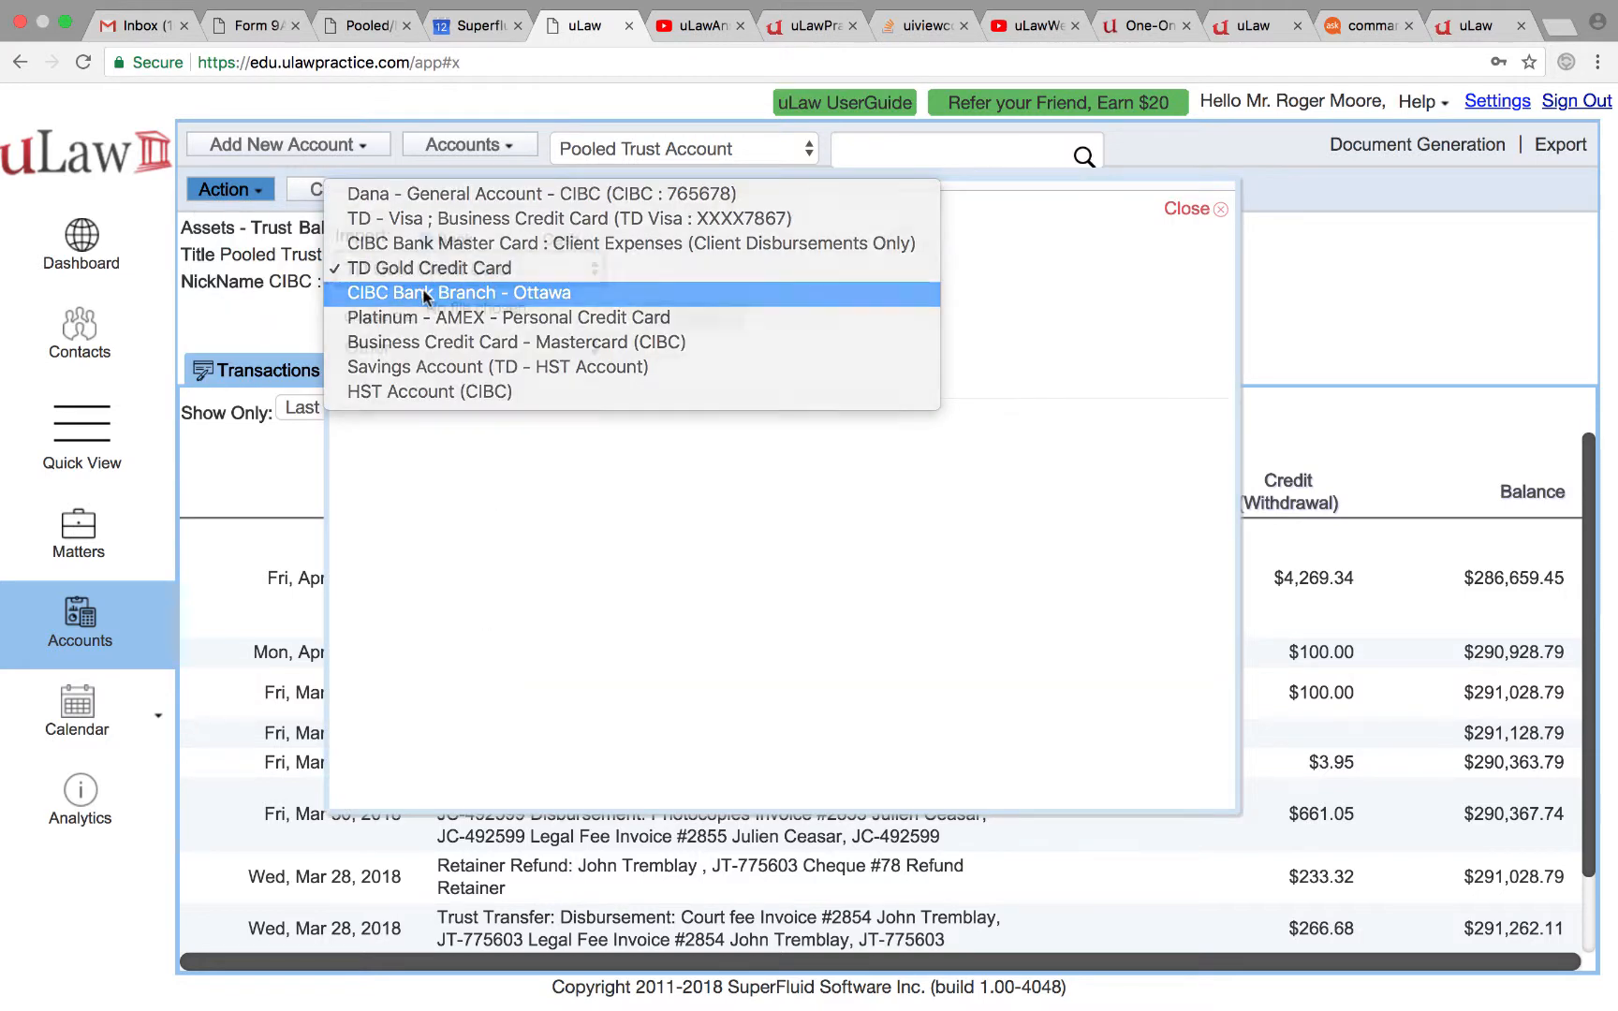
left_click(426, 287)
Upload cibccreditcardPart.csv from Downloads with CIBC as the statement format
left_click(382, 317)
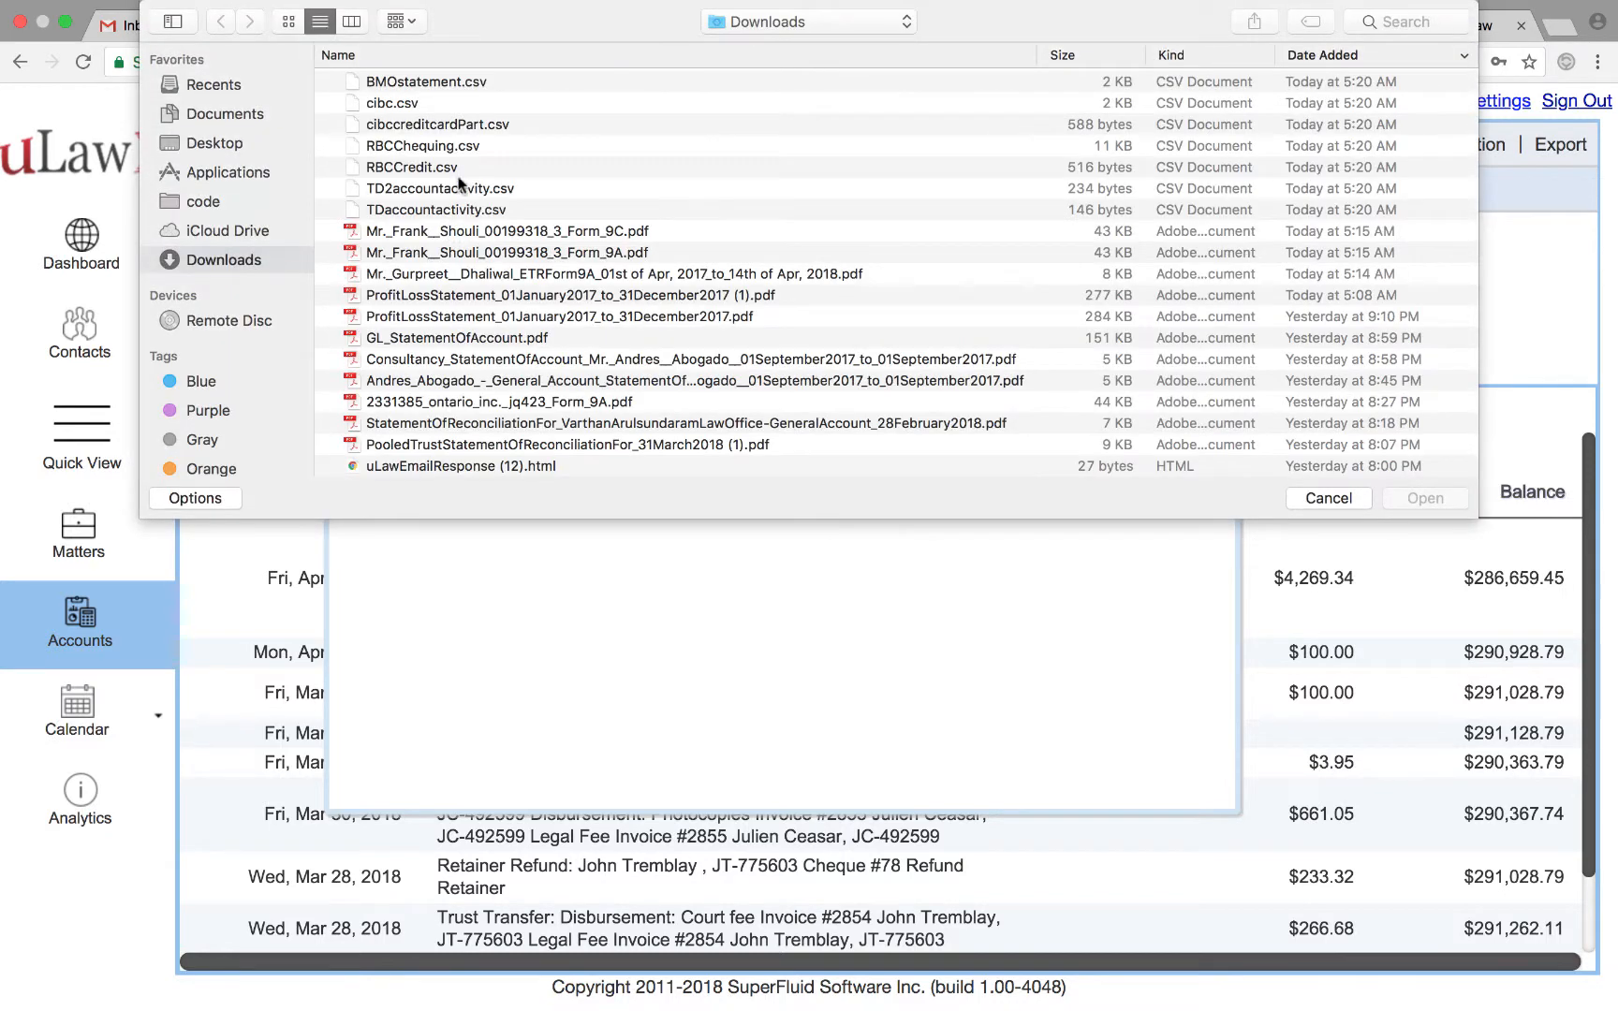
double_click(426, 125)
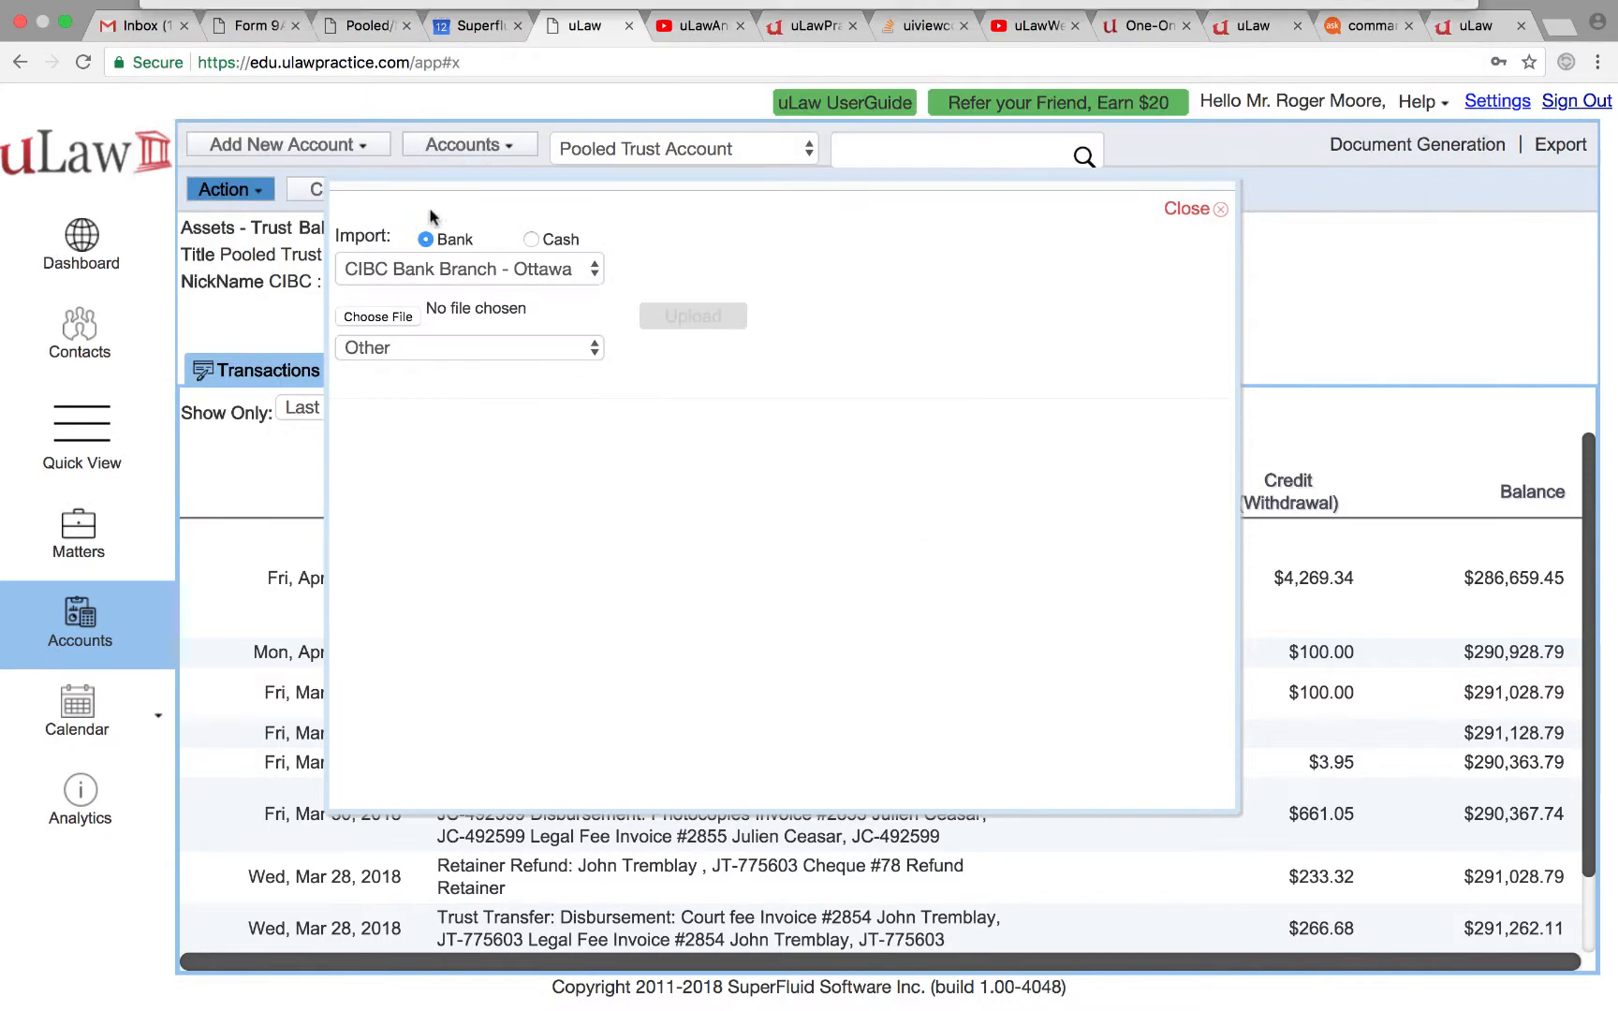
left_click(409, 354)
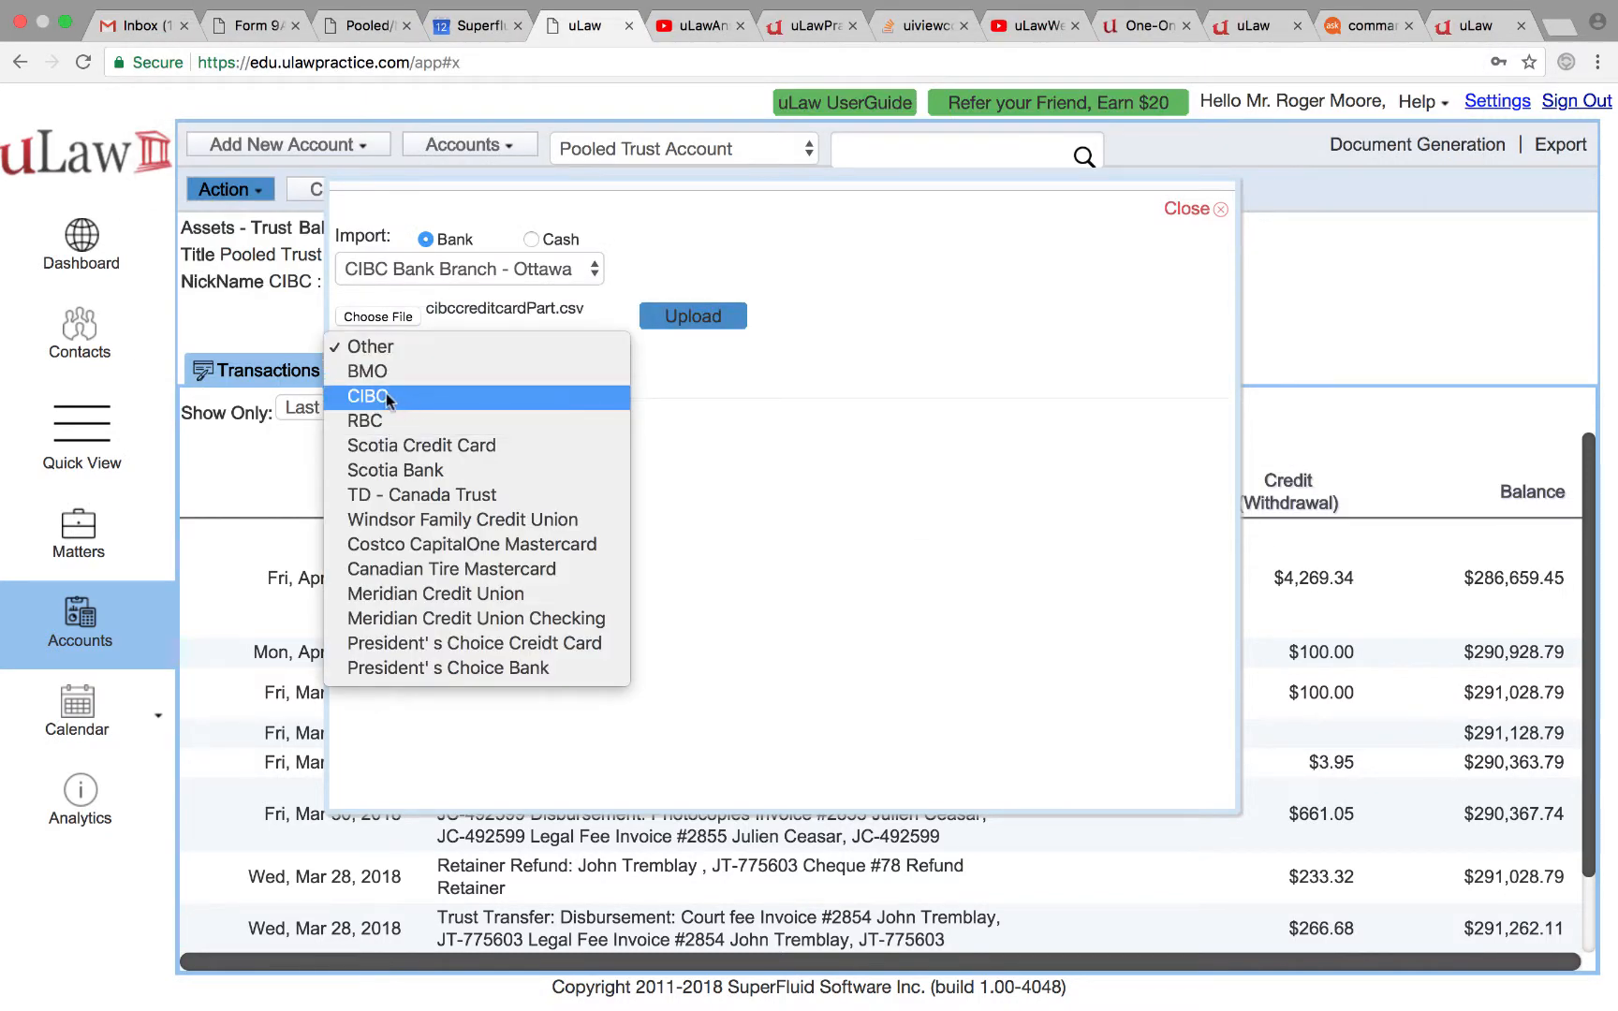
left_click(390, 397)
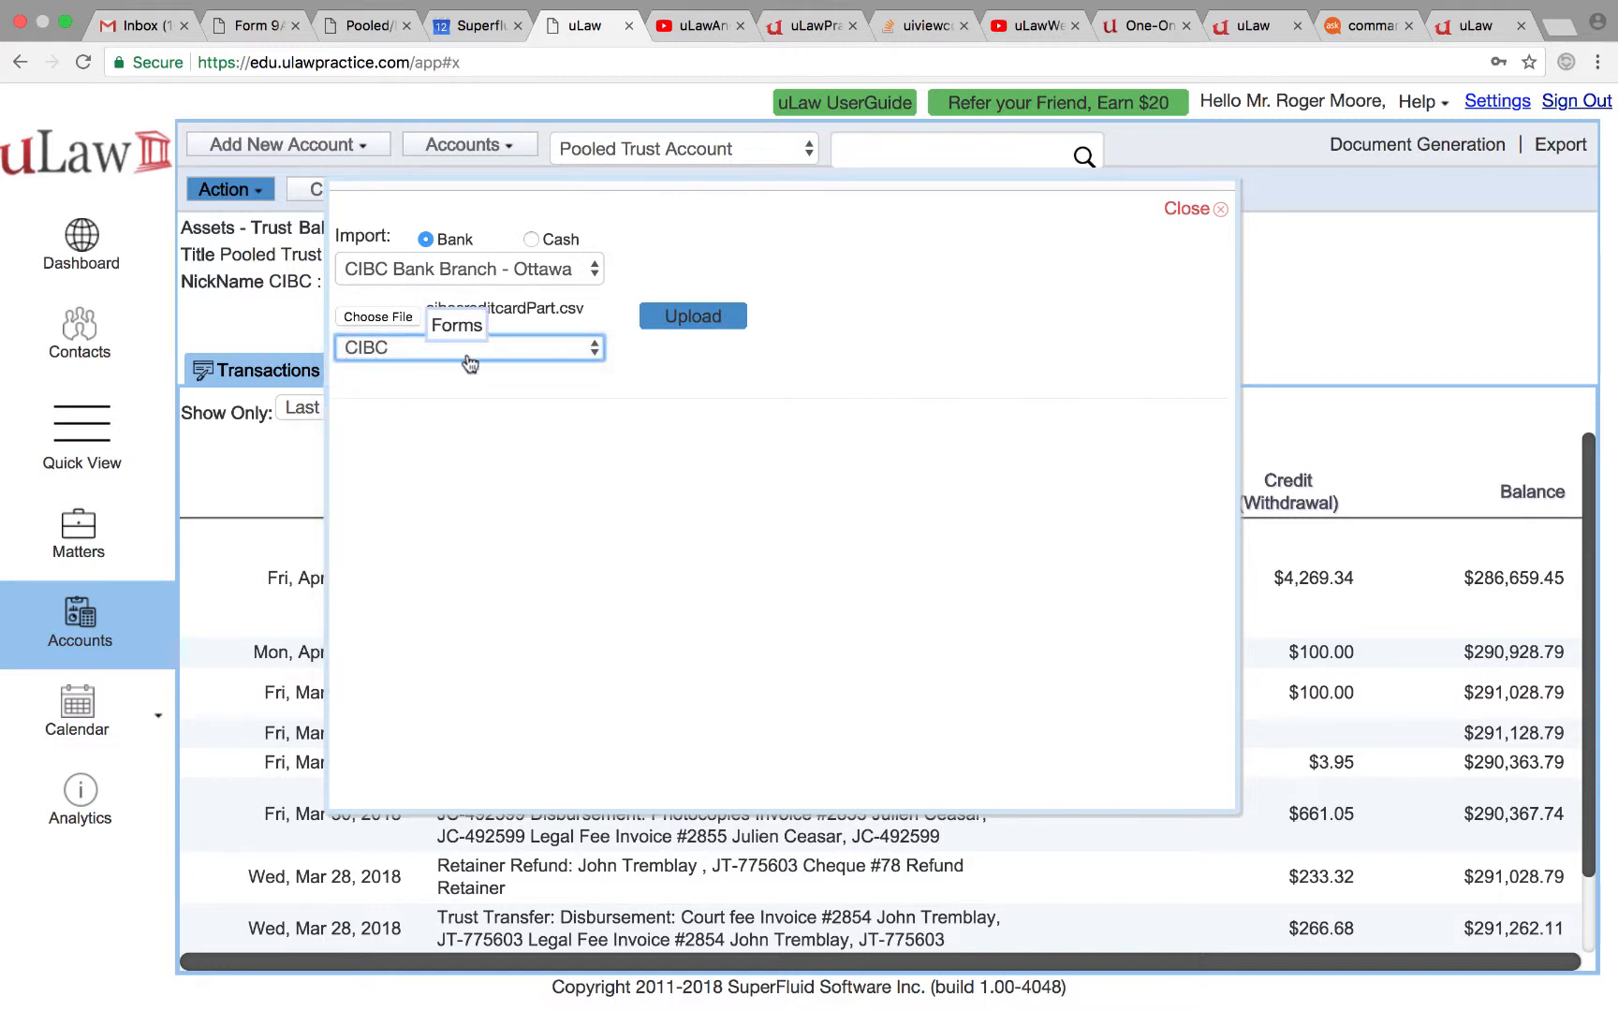
left_click(662, 320)
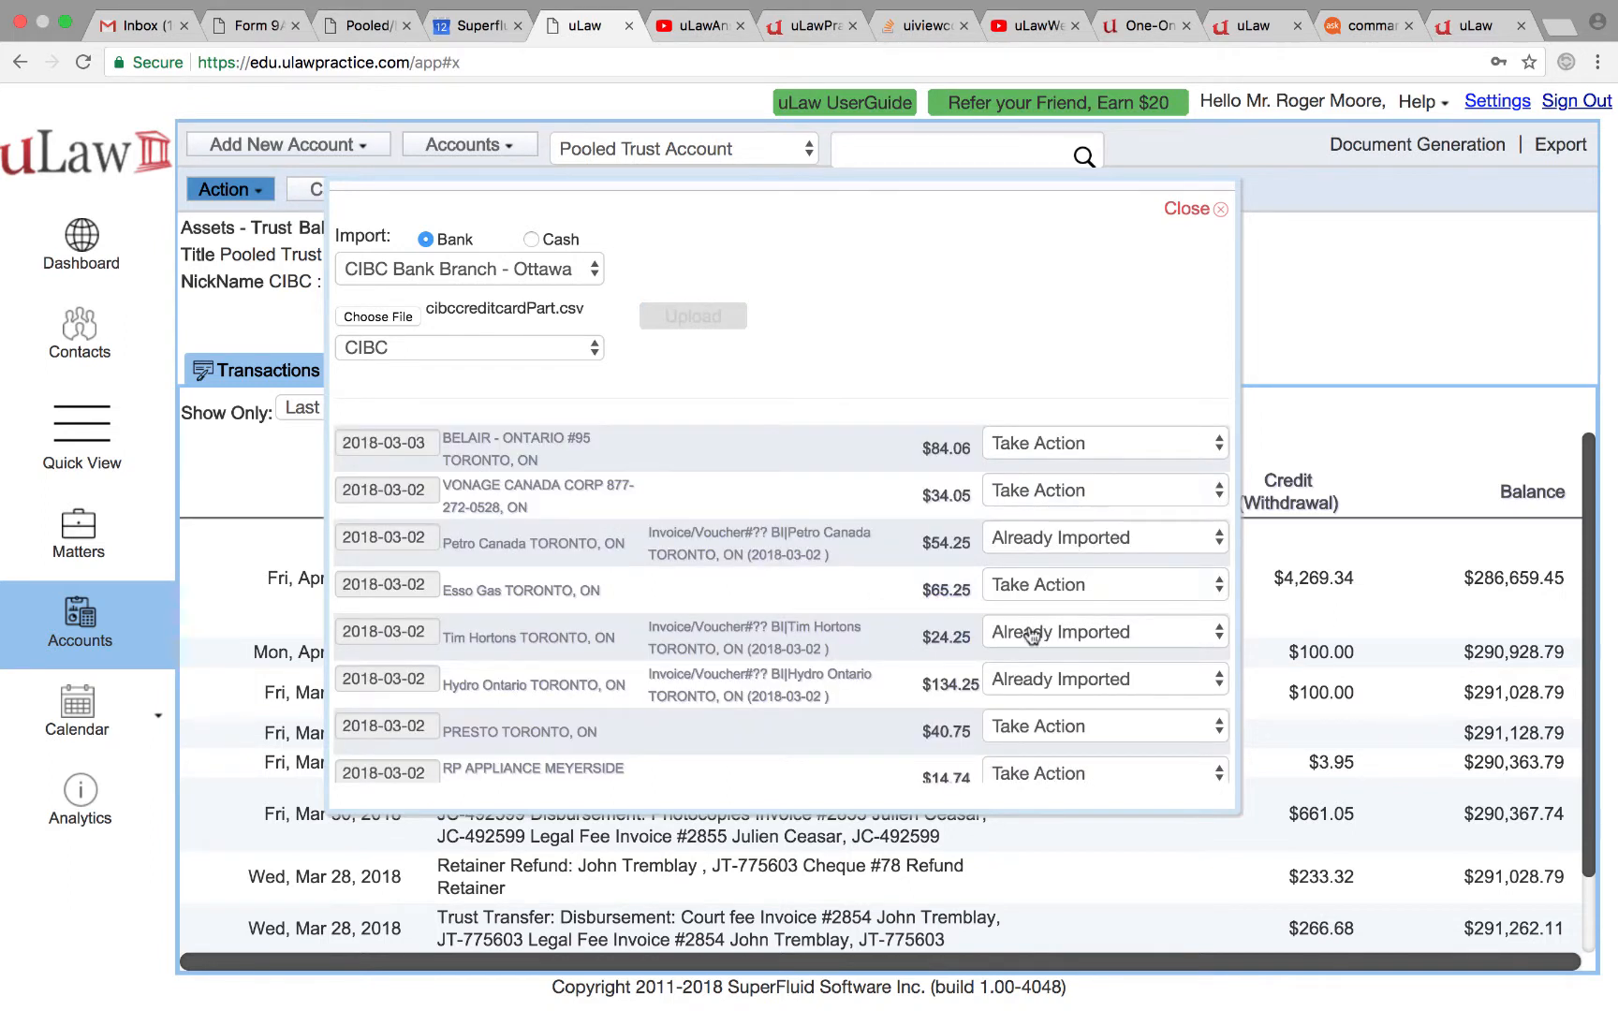
Review the import status of all transactions in the uploaded statement, and close the import
scroll(1031, 698, "down", 3)
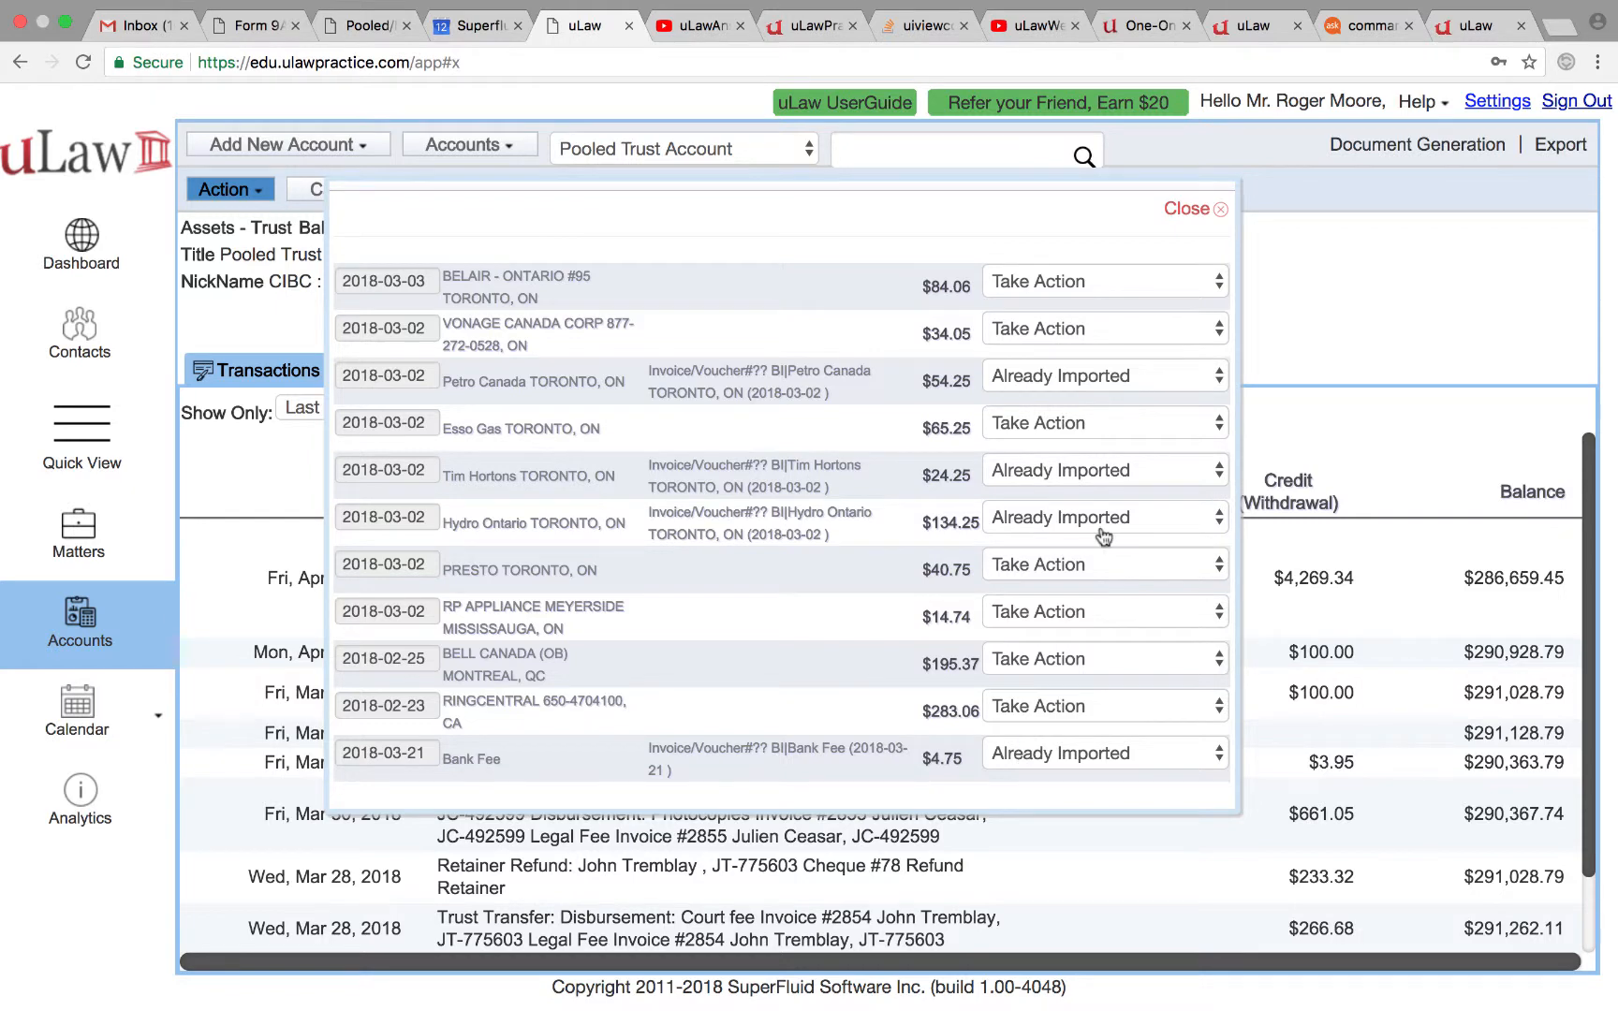
scroll(1103, 536, "up", 3)
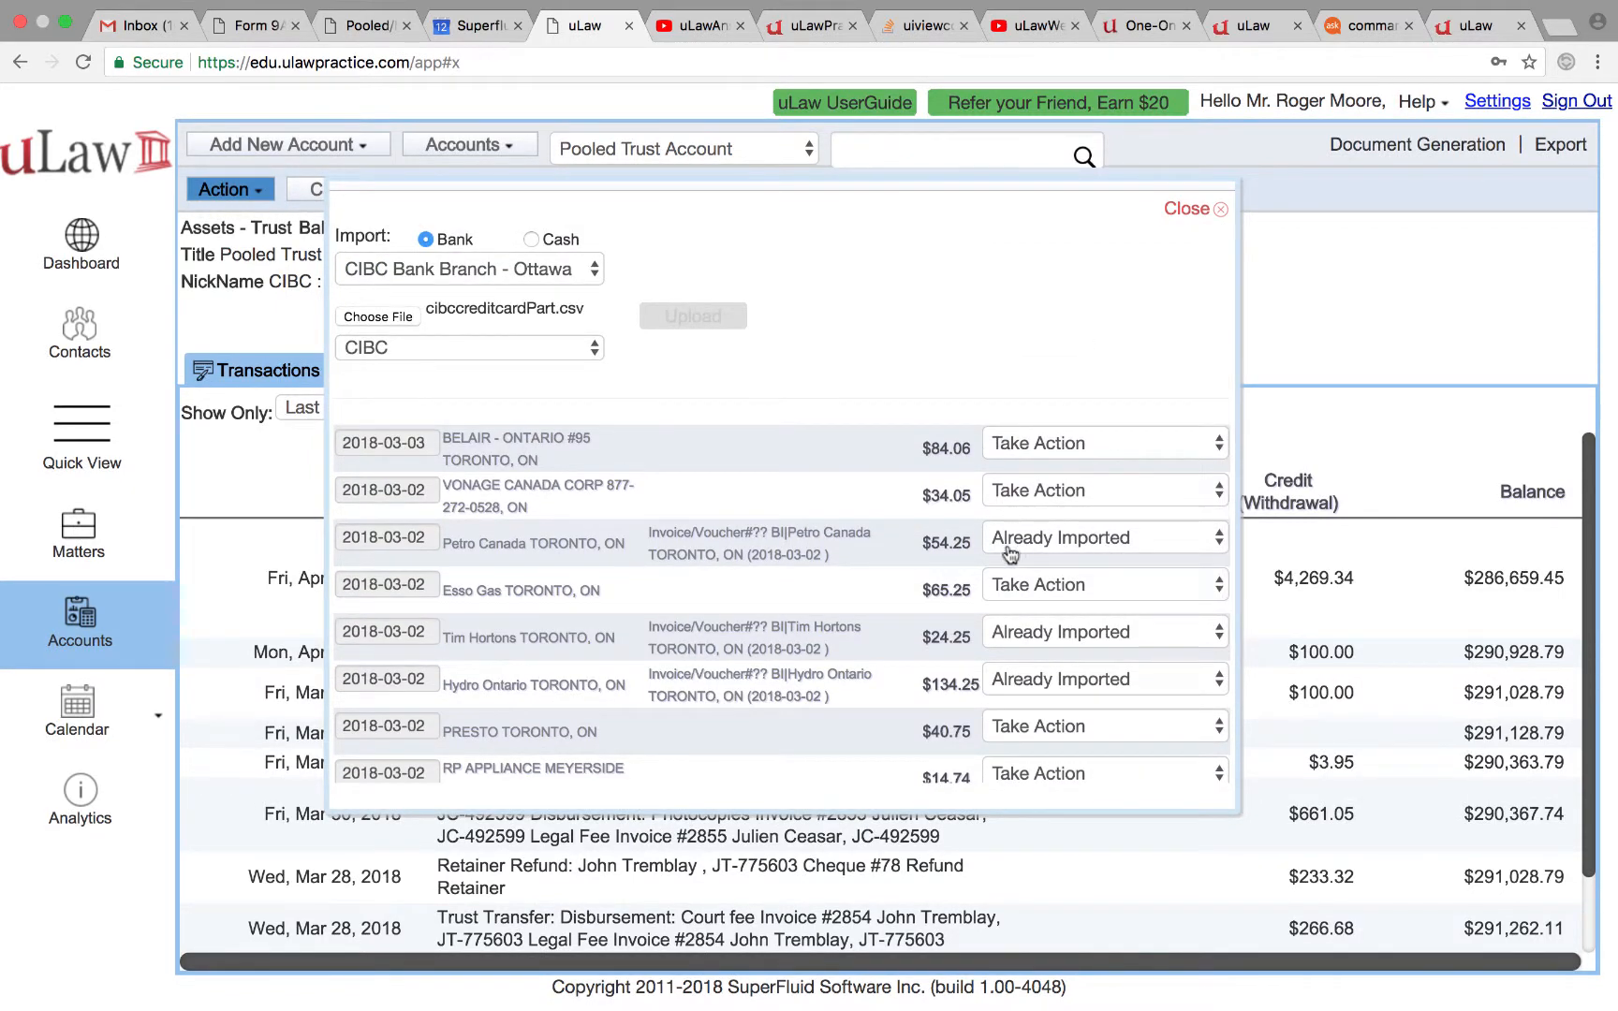
left_click(1189, 207)
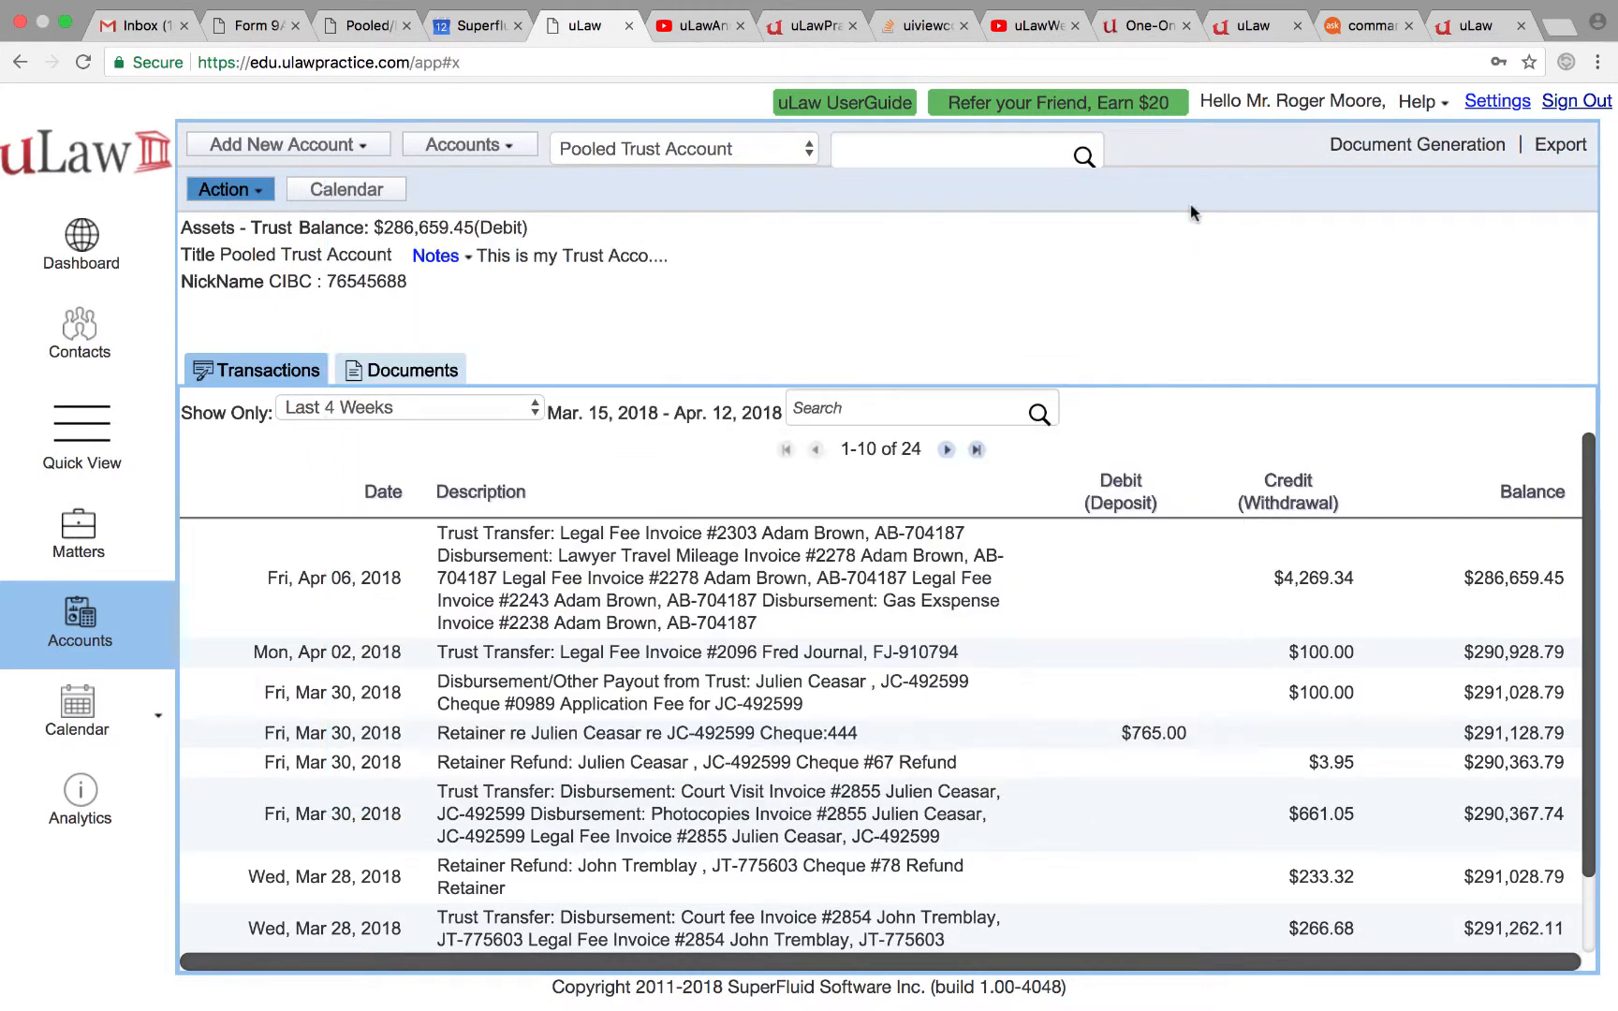
Open the CIBC Bank Branch - Ottawa account from the bank assets, and inspect its Bank Fee transaction
left_click(468, 148)
mouse_move(468, 210)
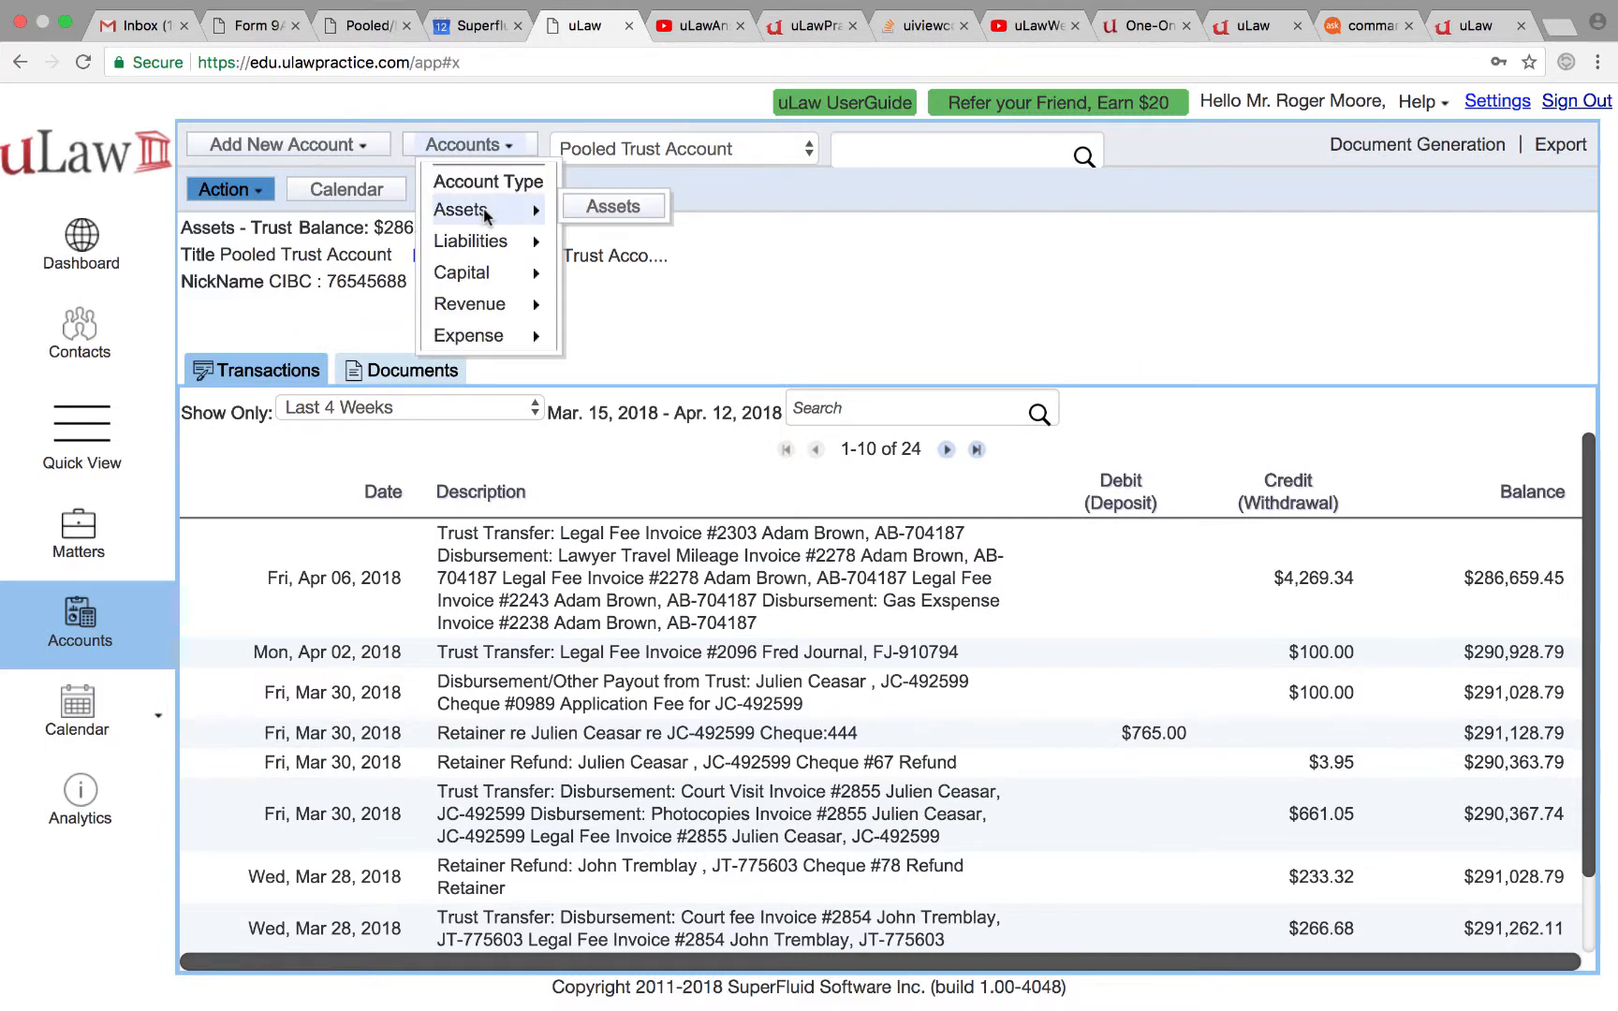
mouse_move(617, 207)
mouse_move(678, 315)
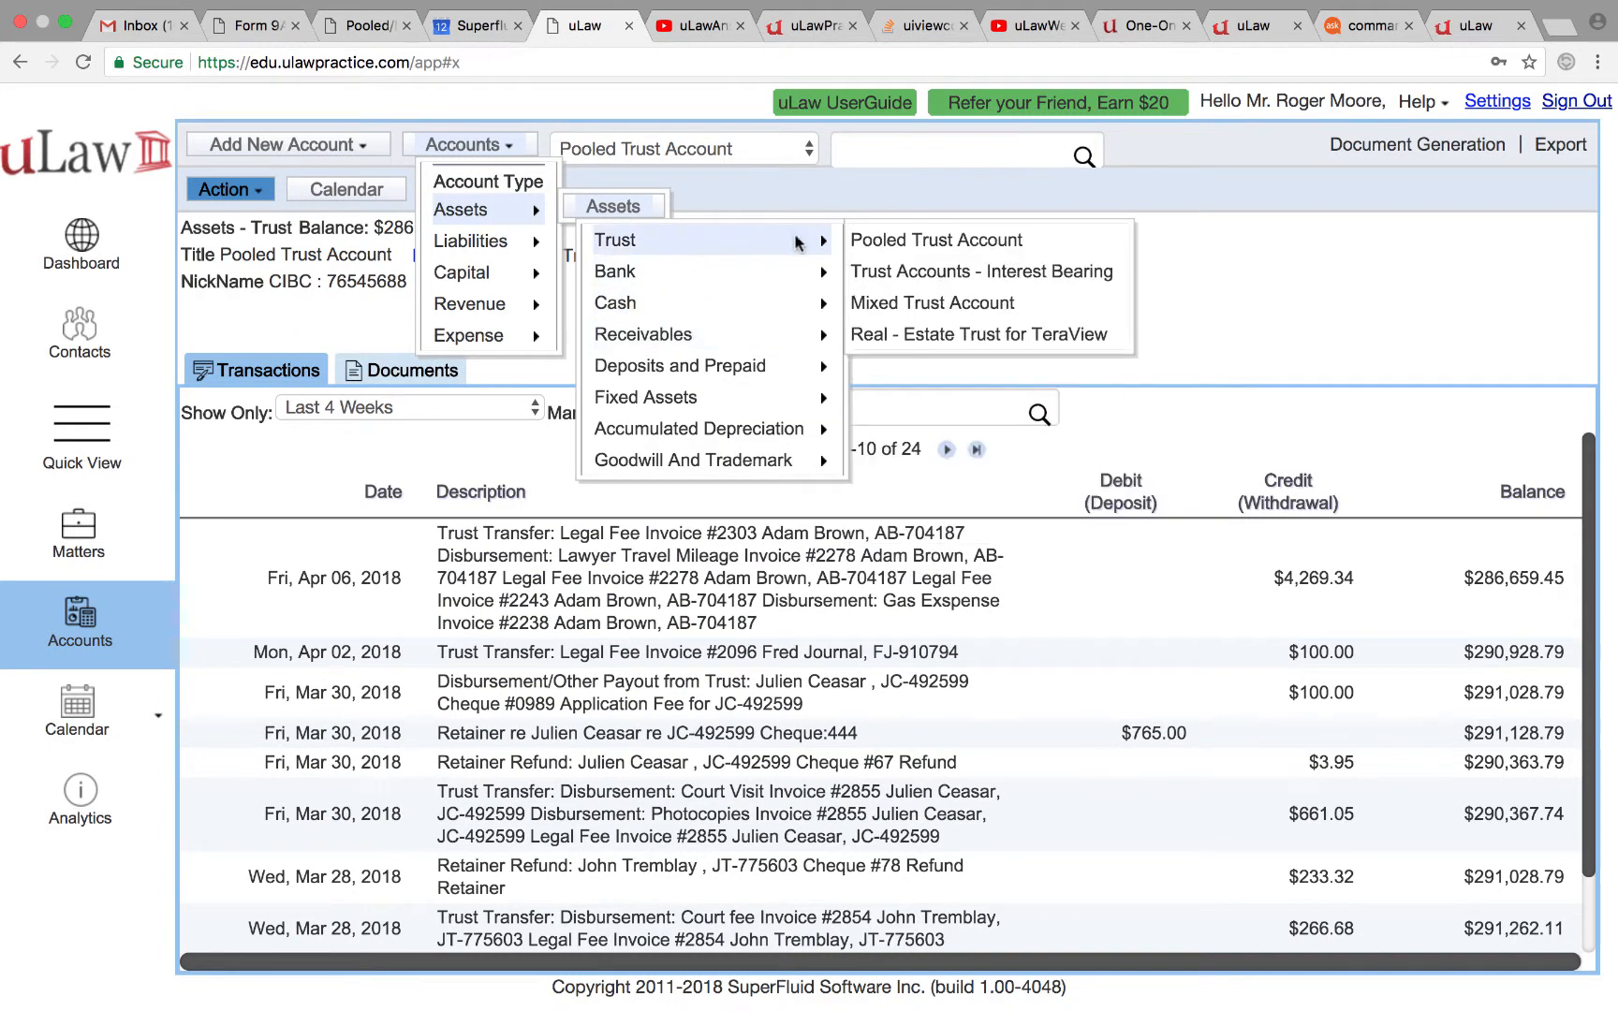
mouse_move(756, 272)
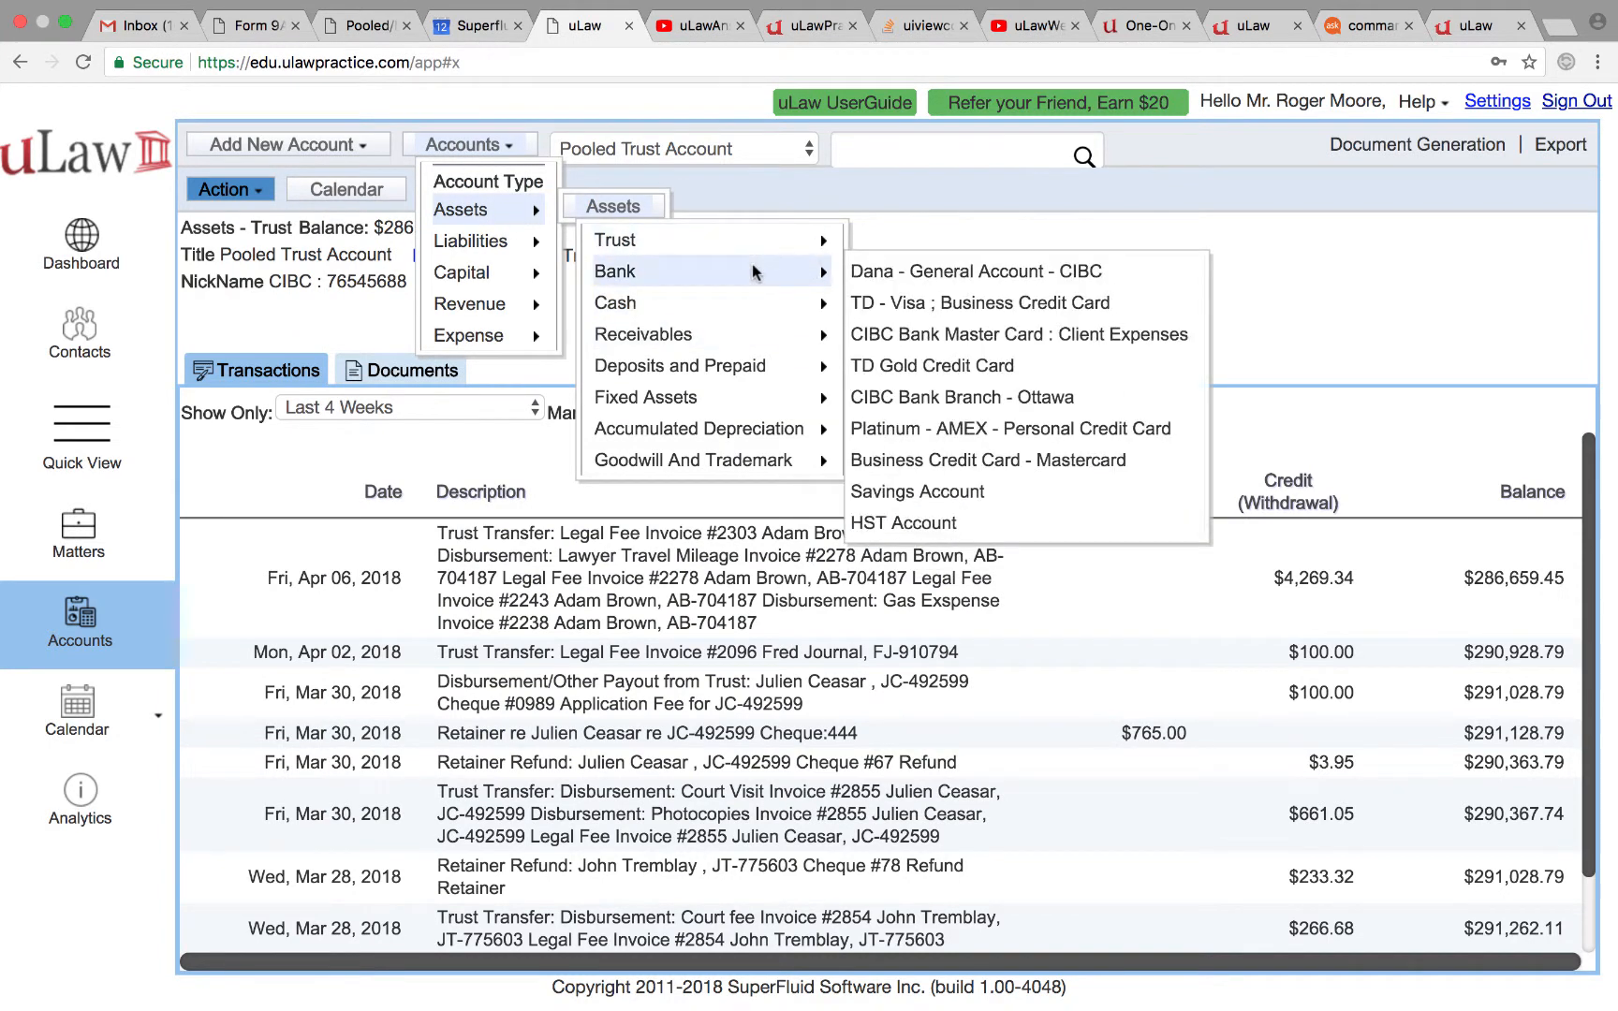
left_click(954, 397)
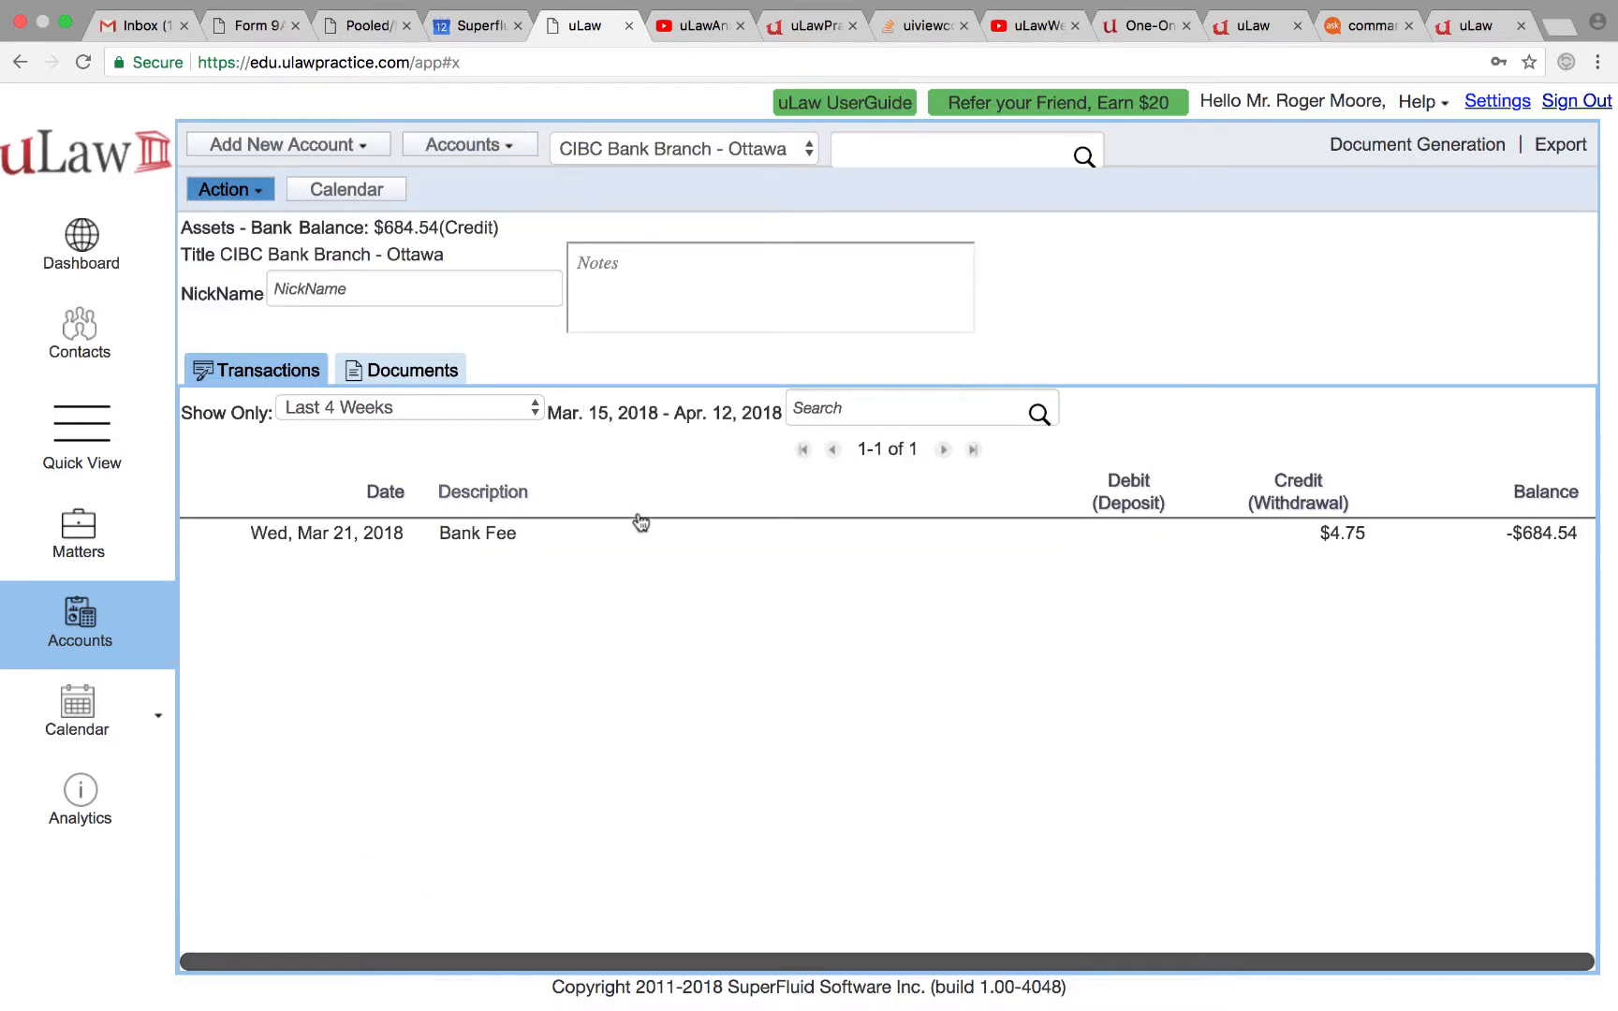
double_click(1350, 535)
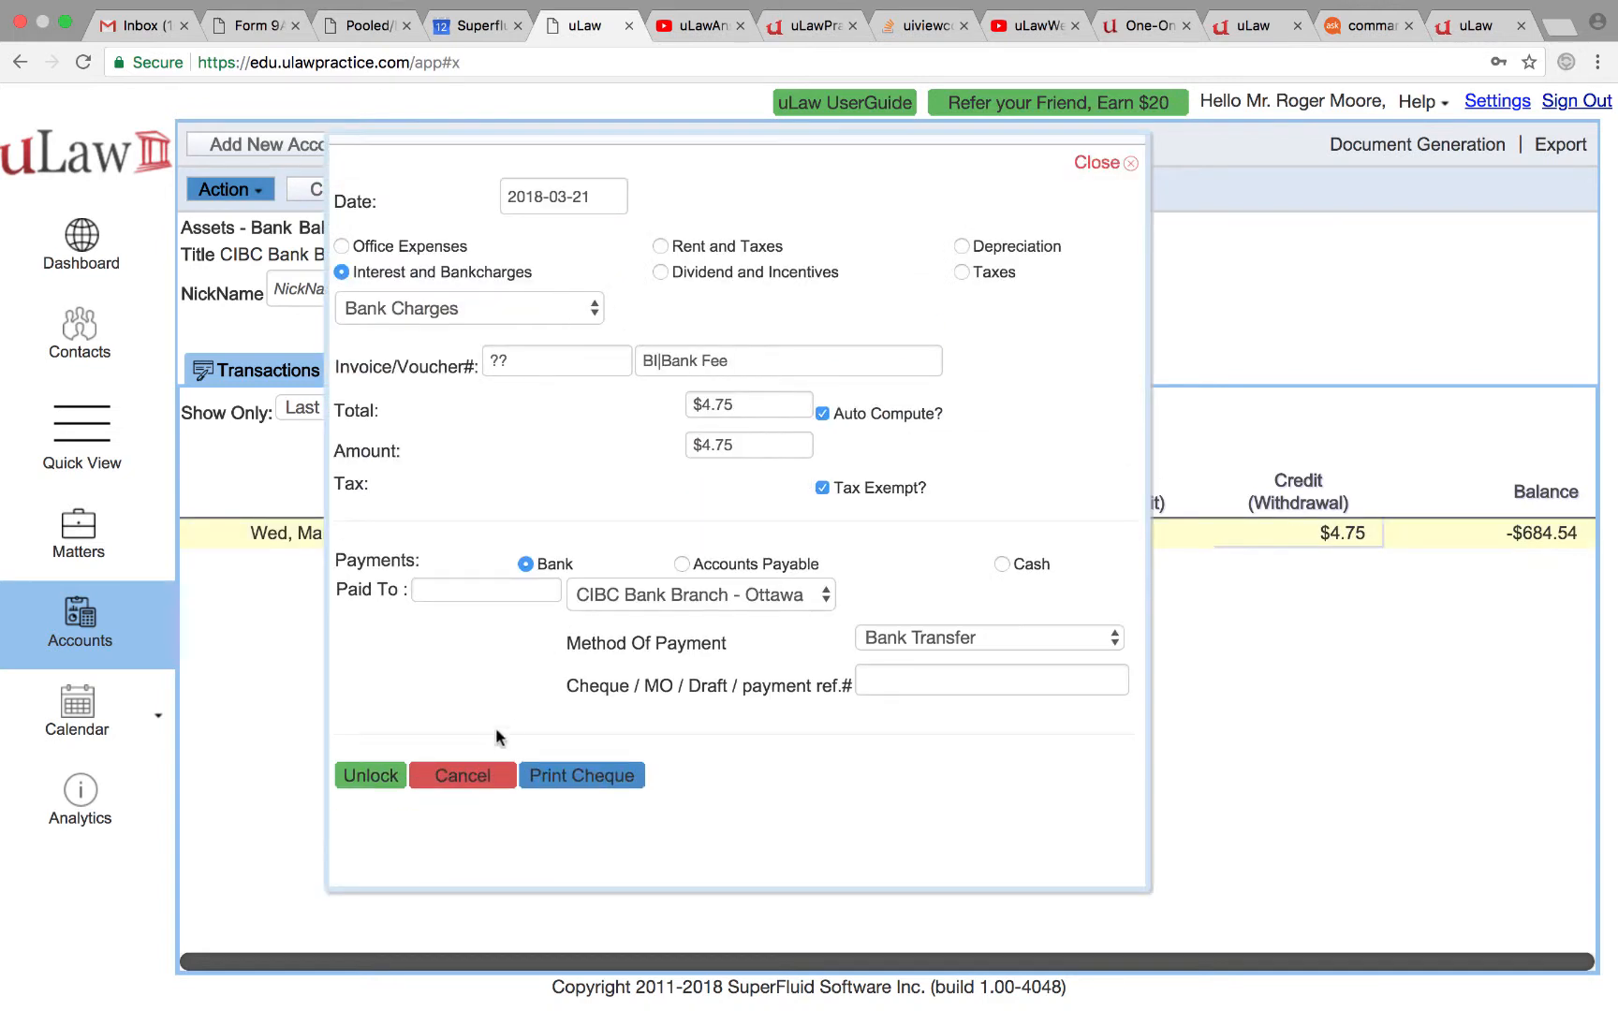
left_click(484, 777)
left_click(245, 190)
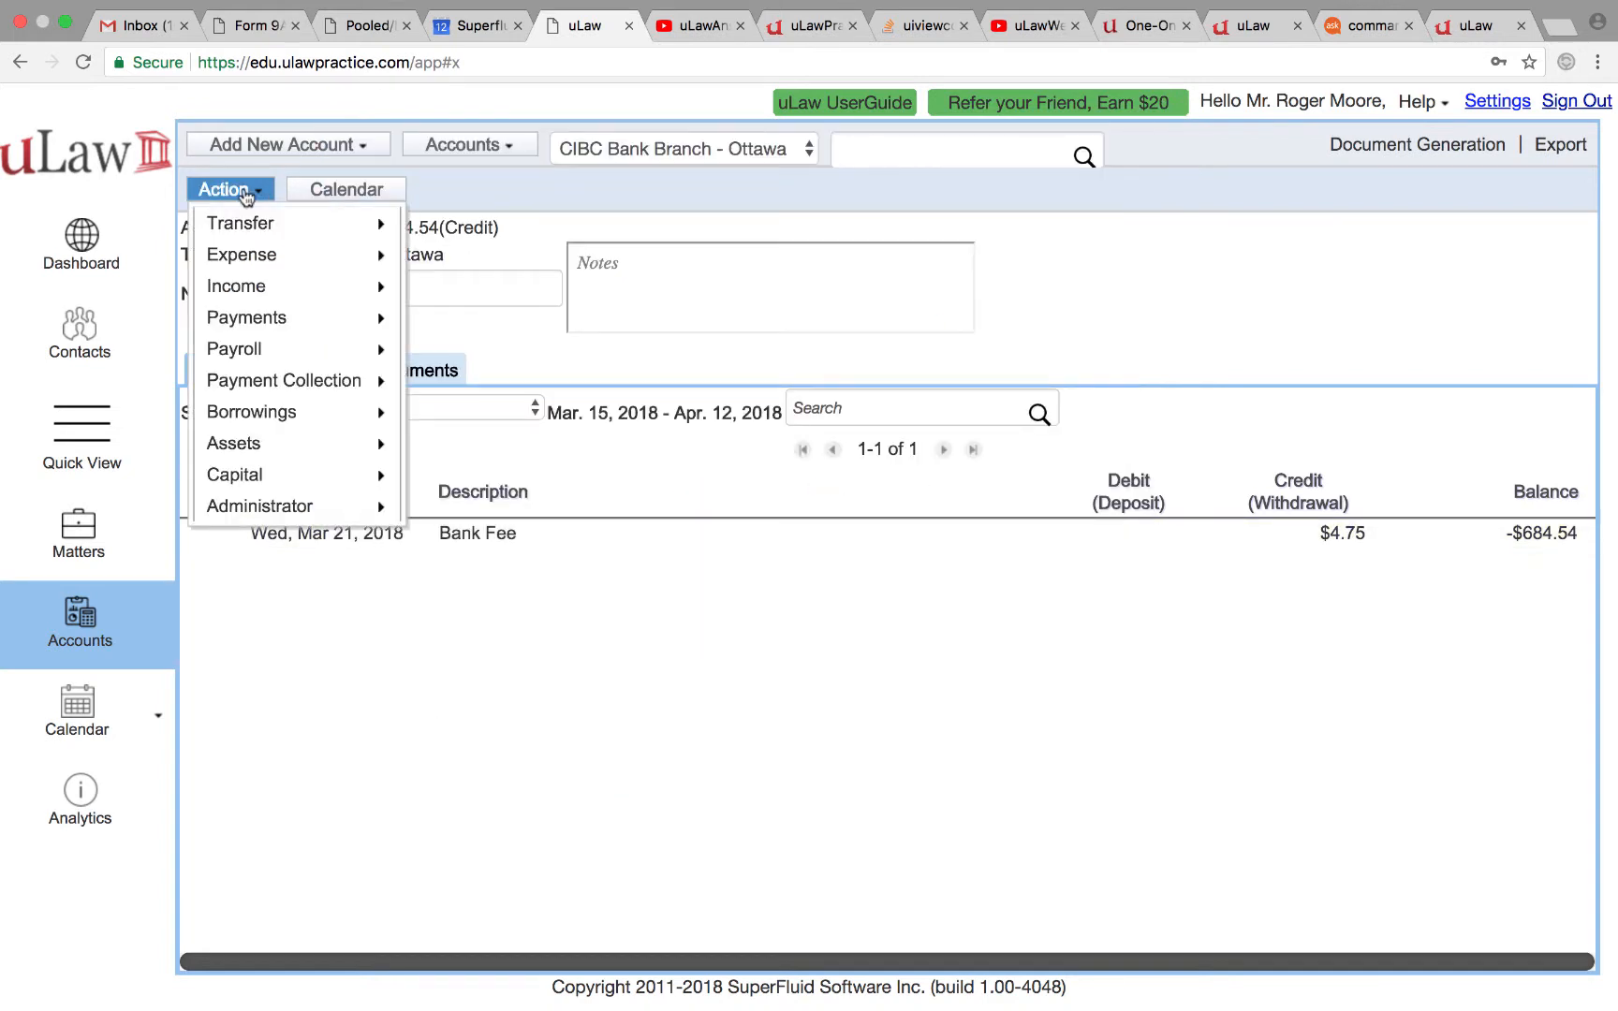
mouse_move(254, 249)
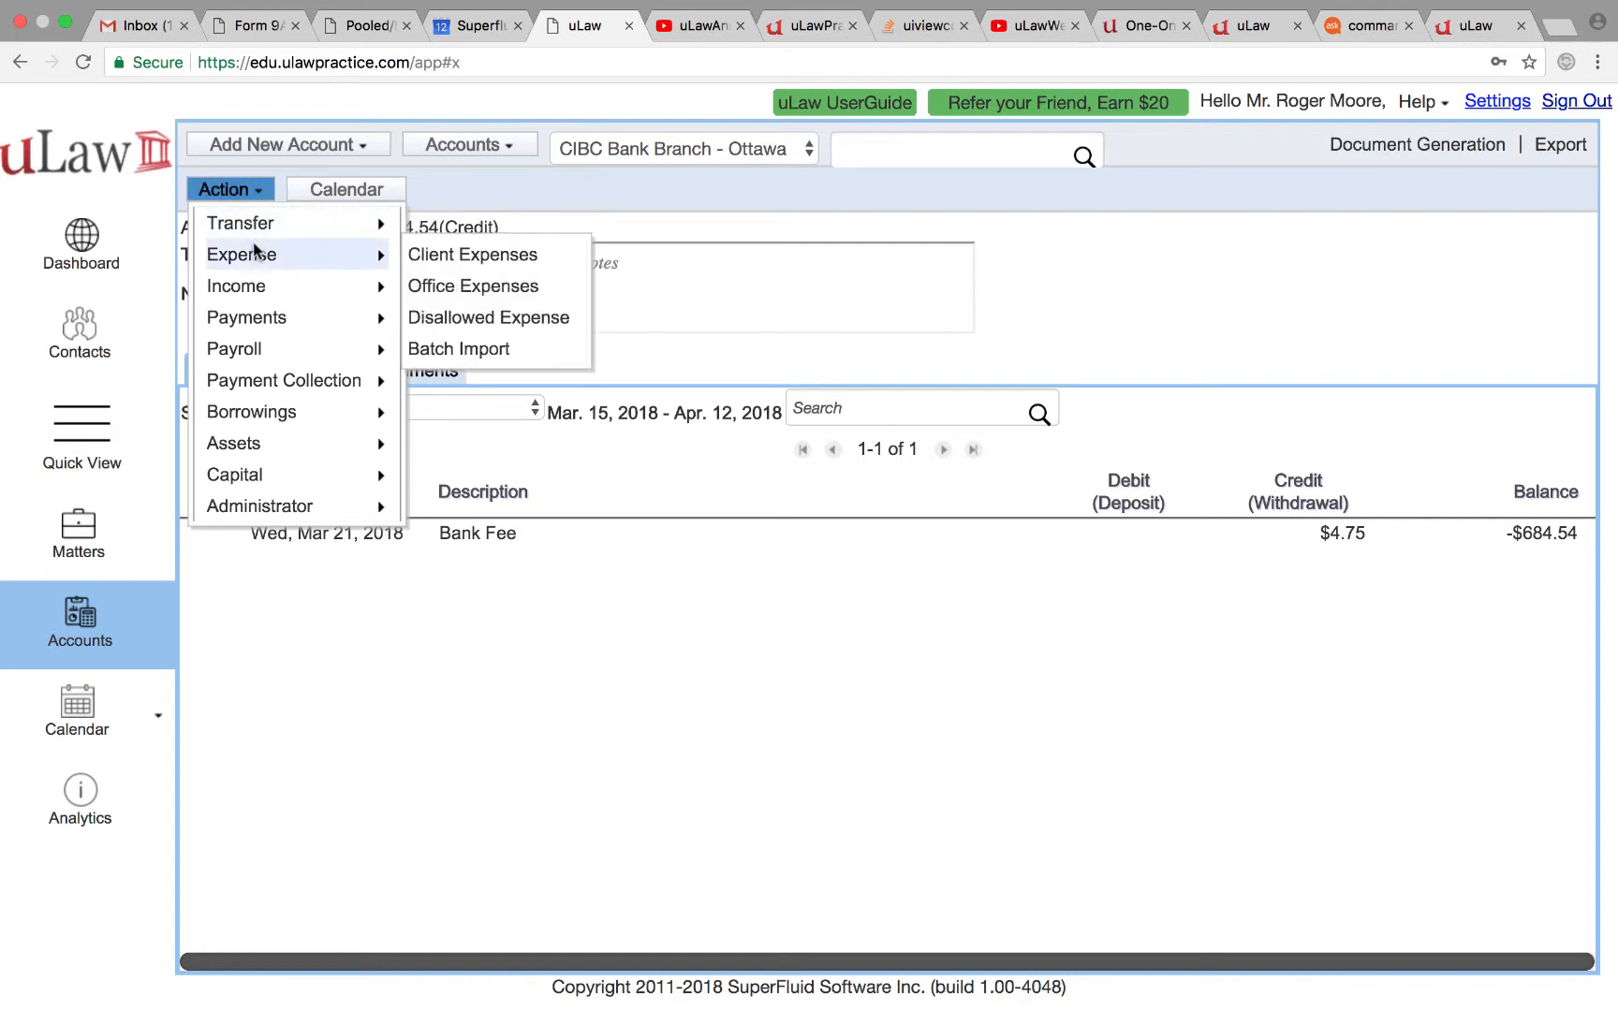
left_click(463, 285)
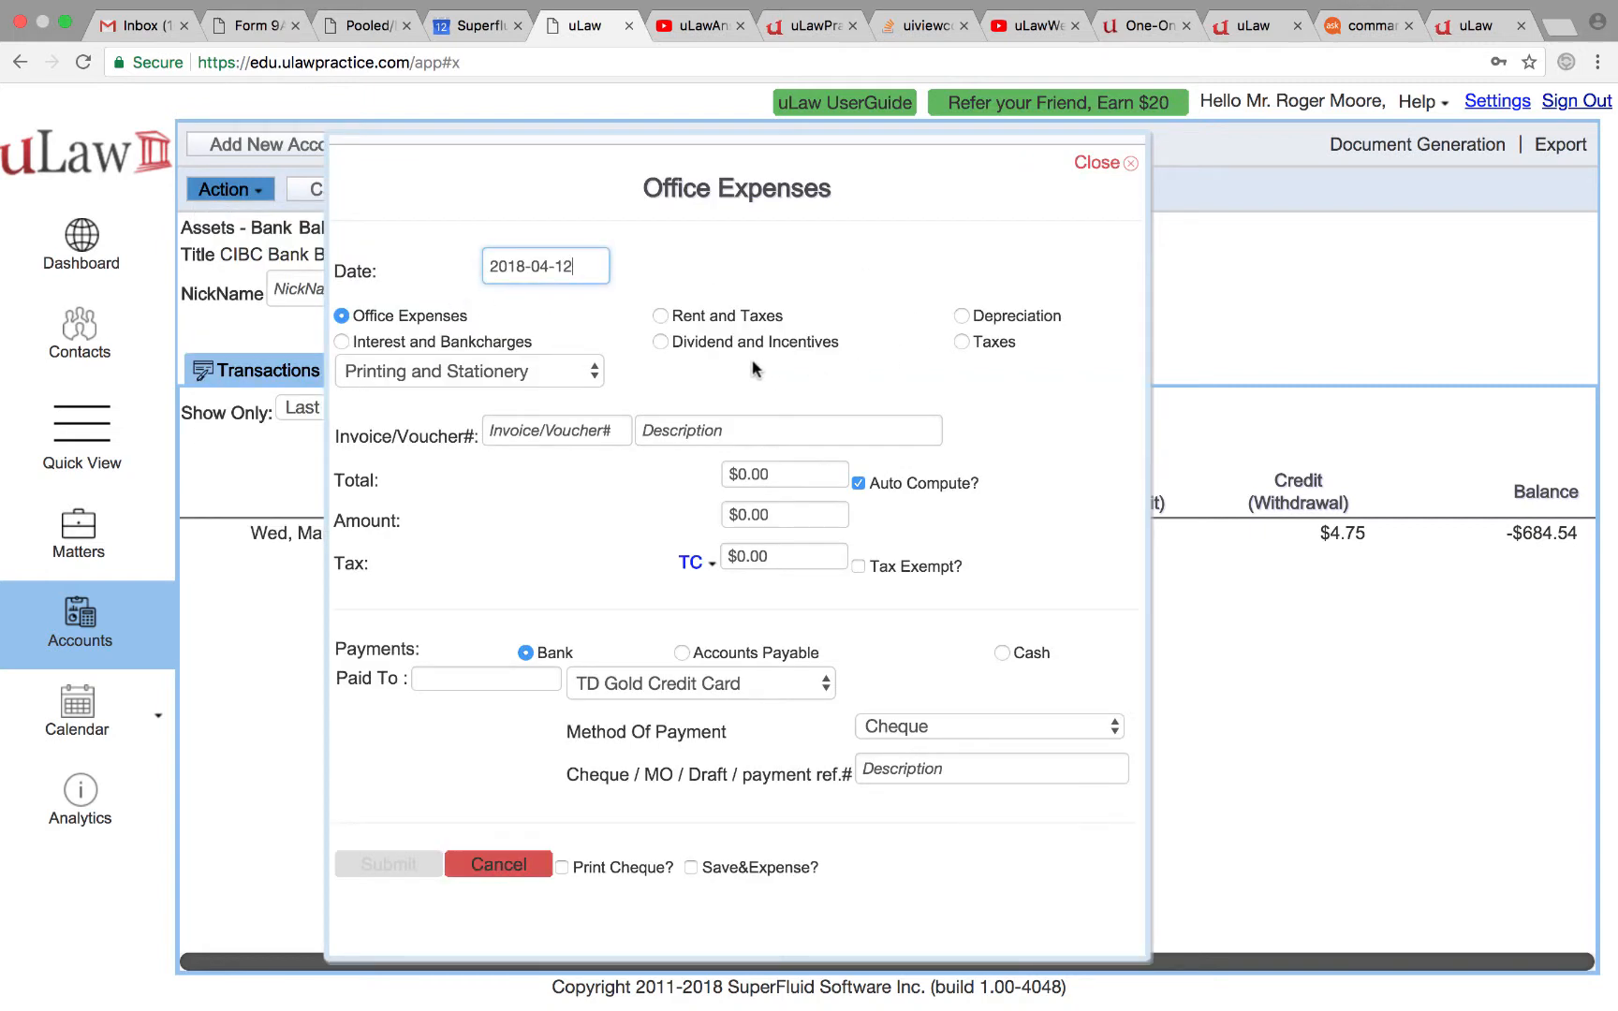
left_click(403, 344)
left_click(409, 370)
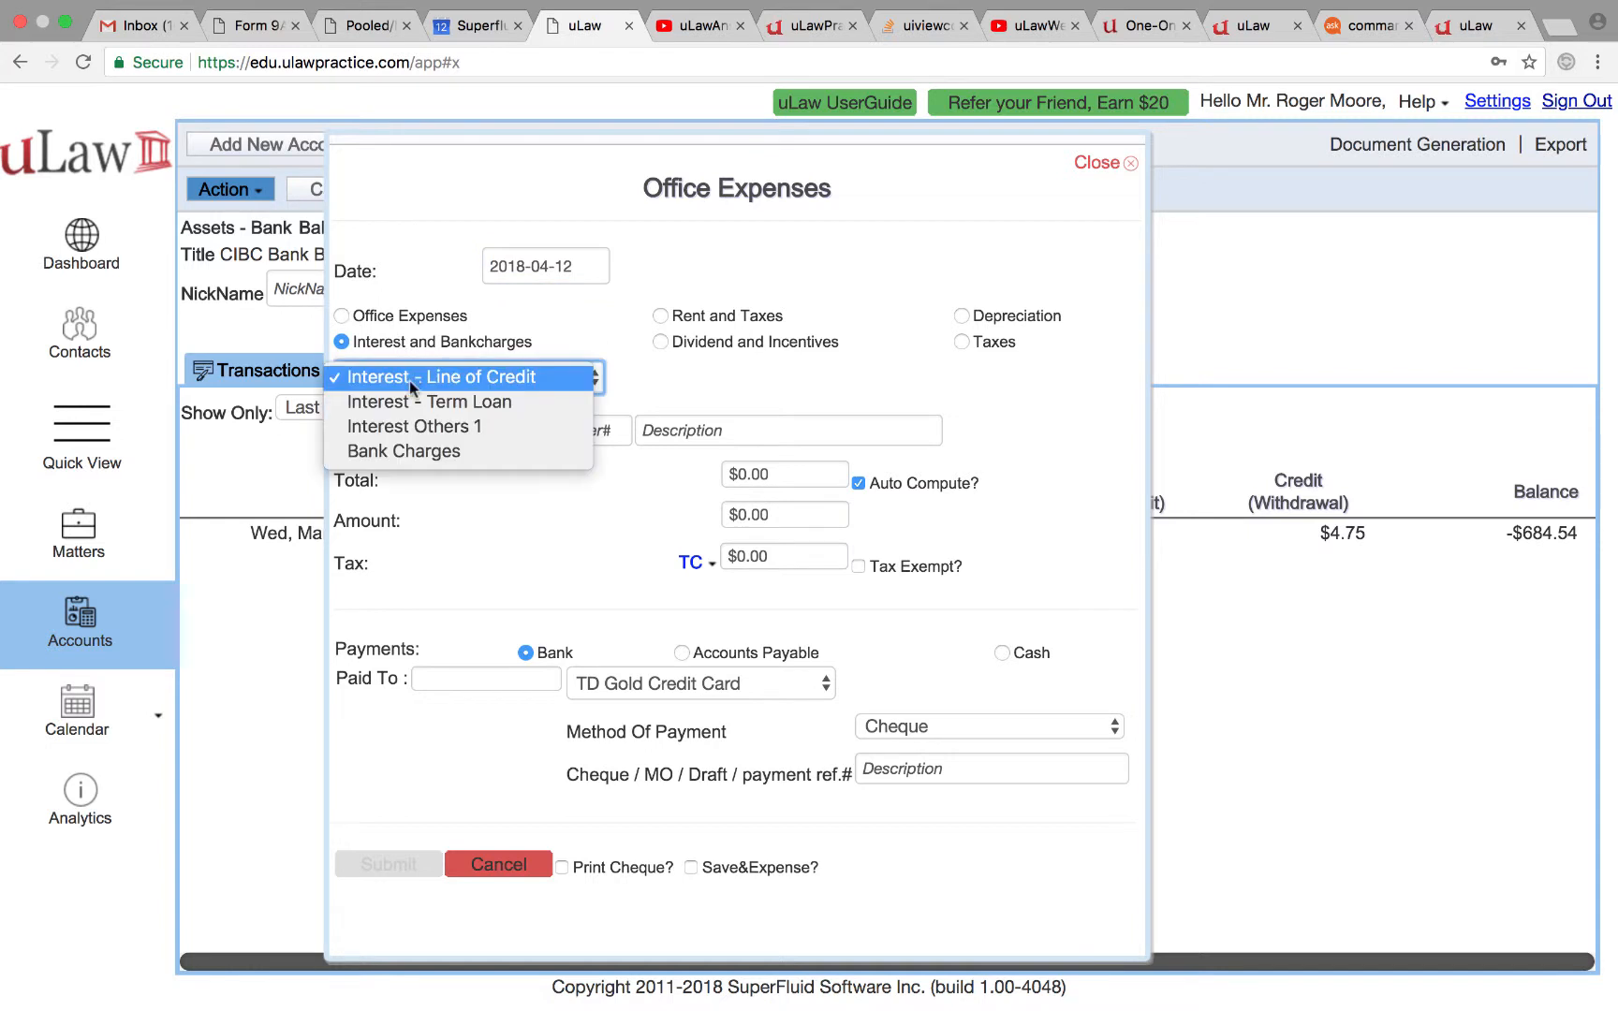
left_click(415, 454)
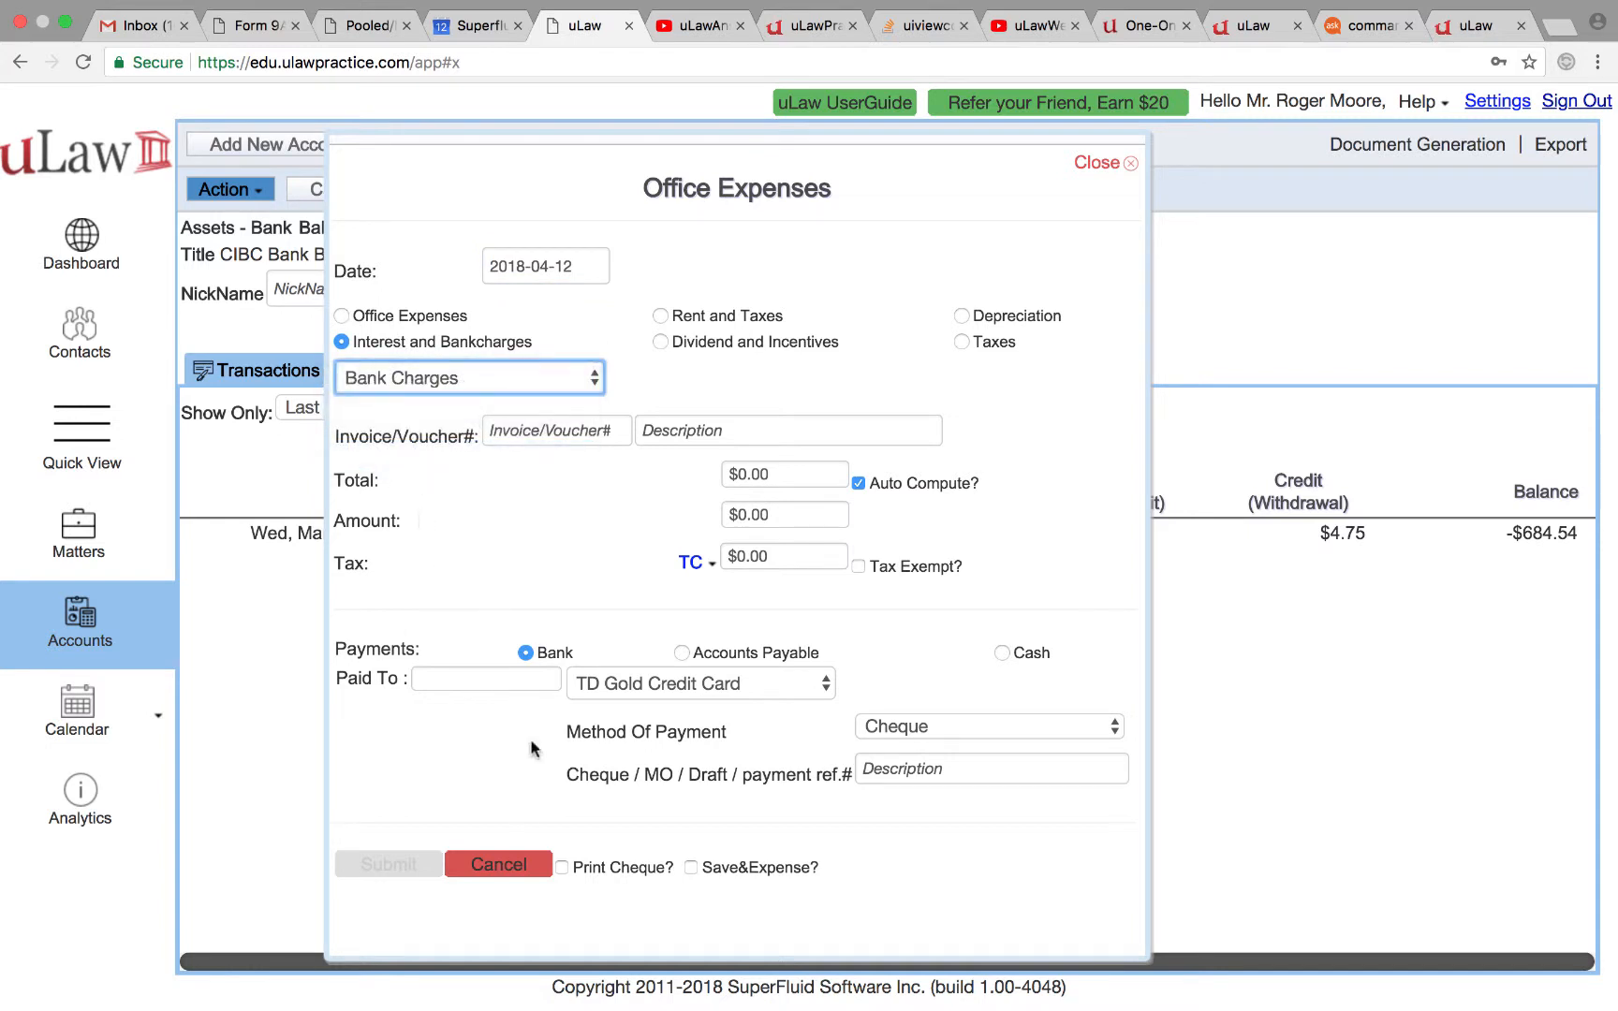
left_click(509, 864)
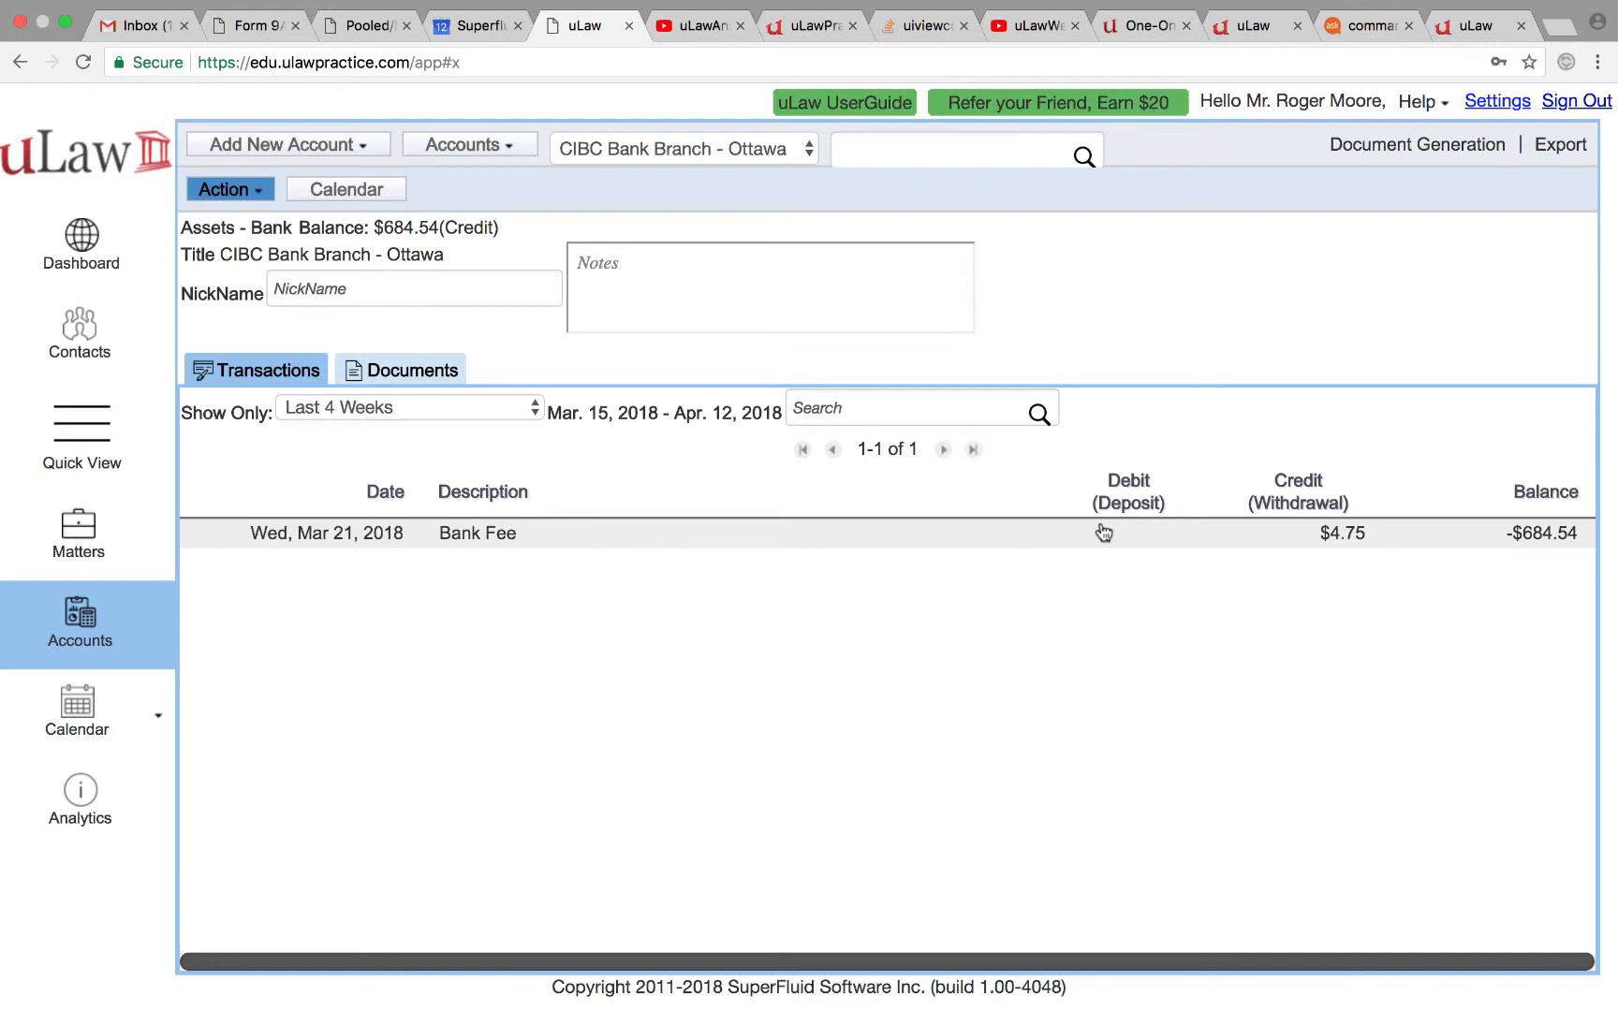
Show the CIBC Bank Branch - Ottawa transactions for the last 2 months
left_click(225, 189)
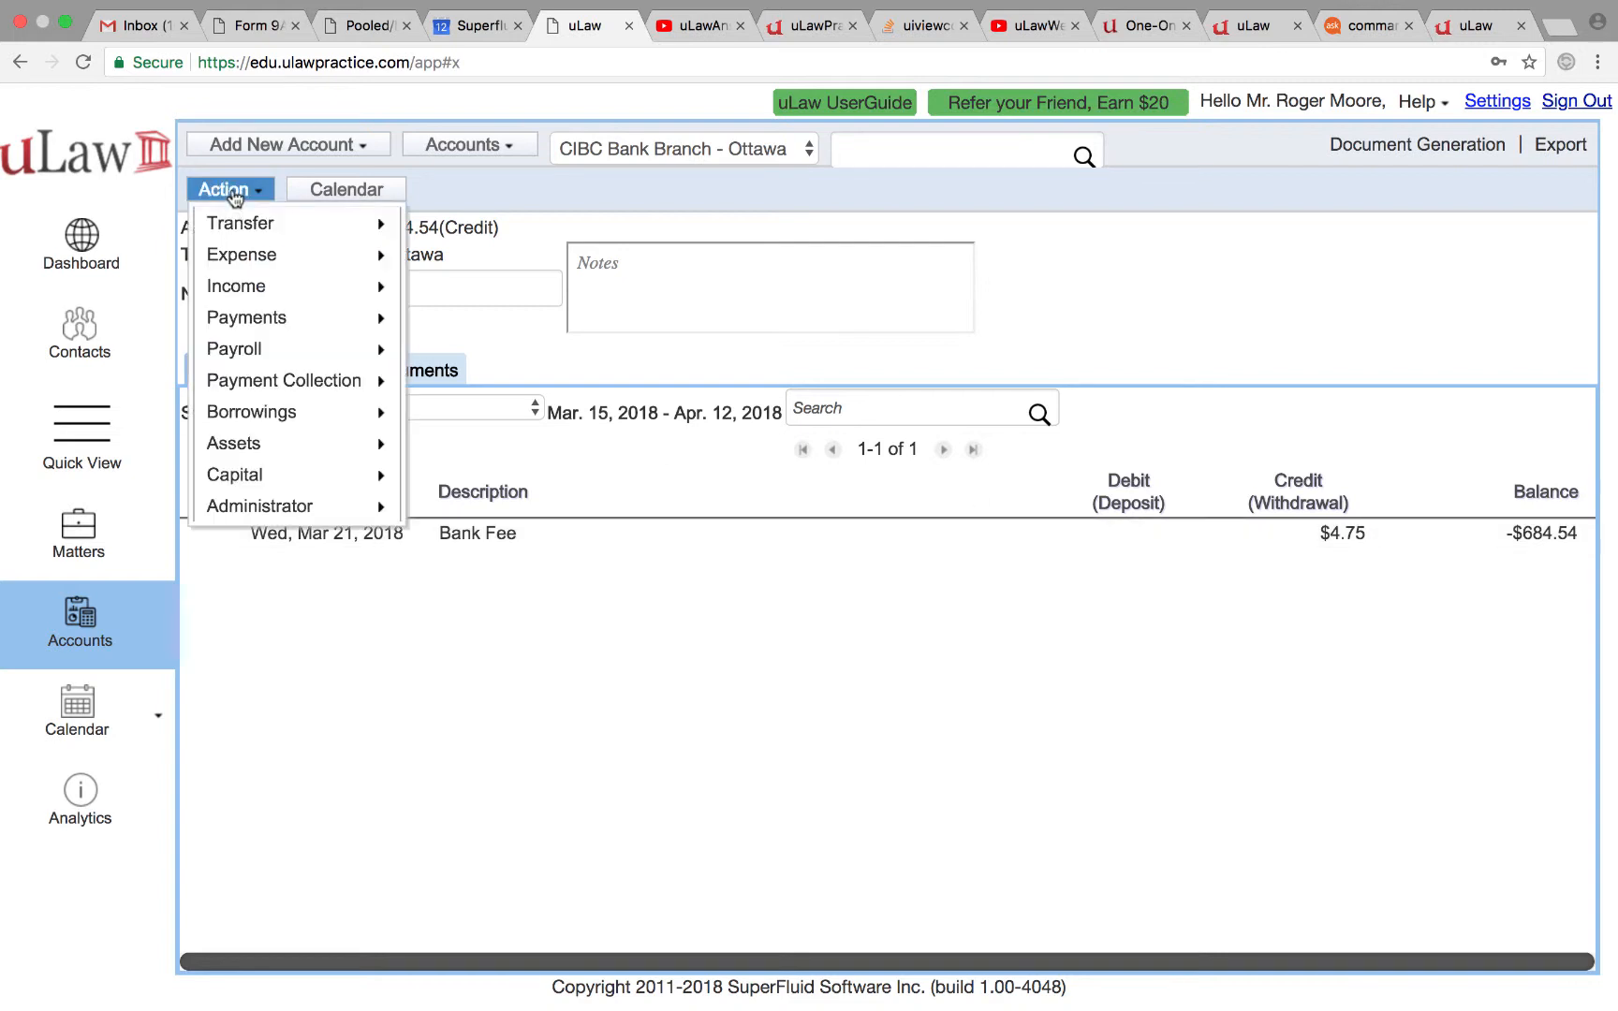
mouse_move(273, 499)
left_click(440, 505)
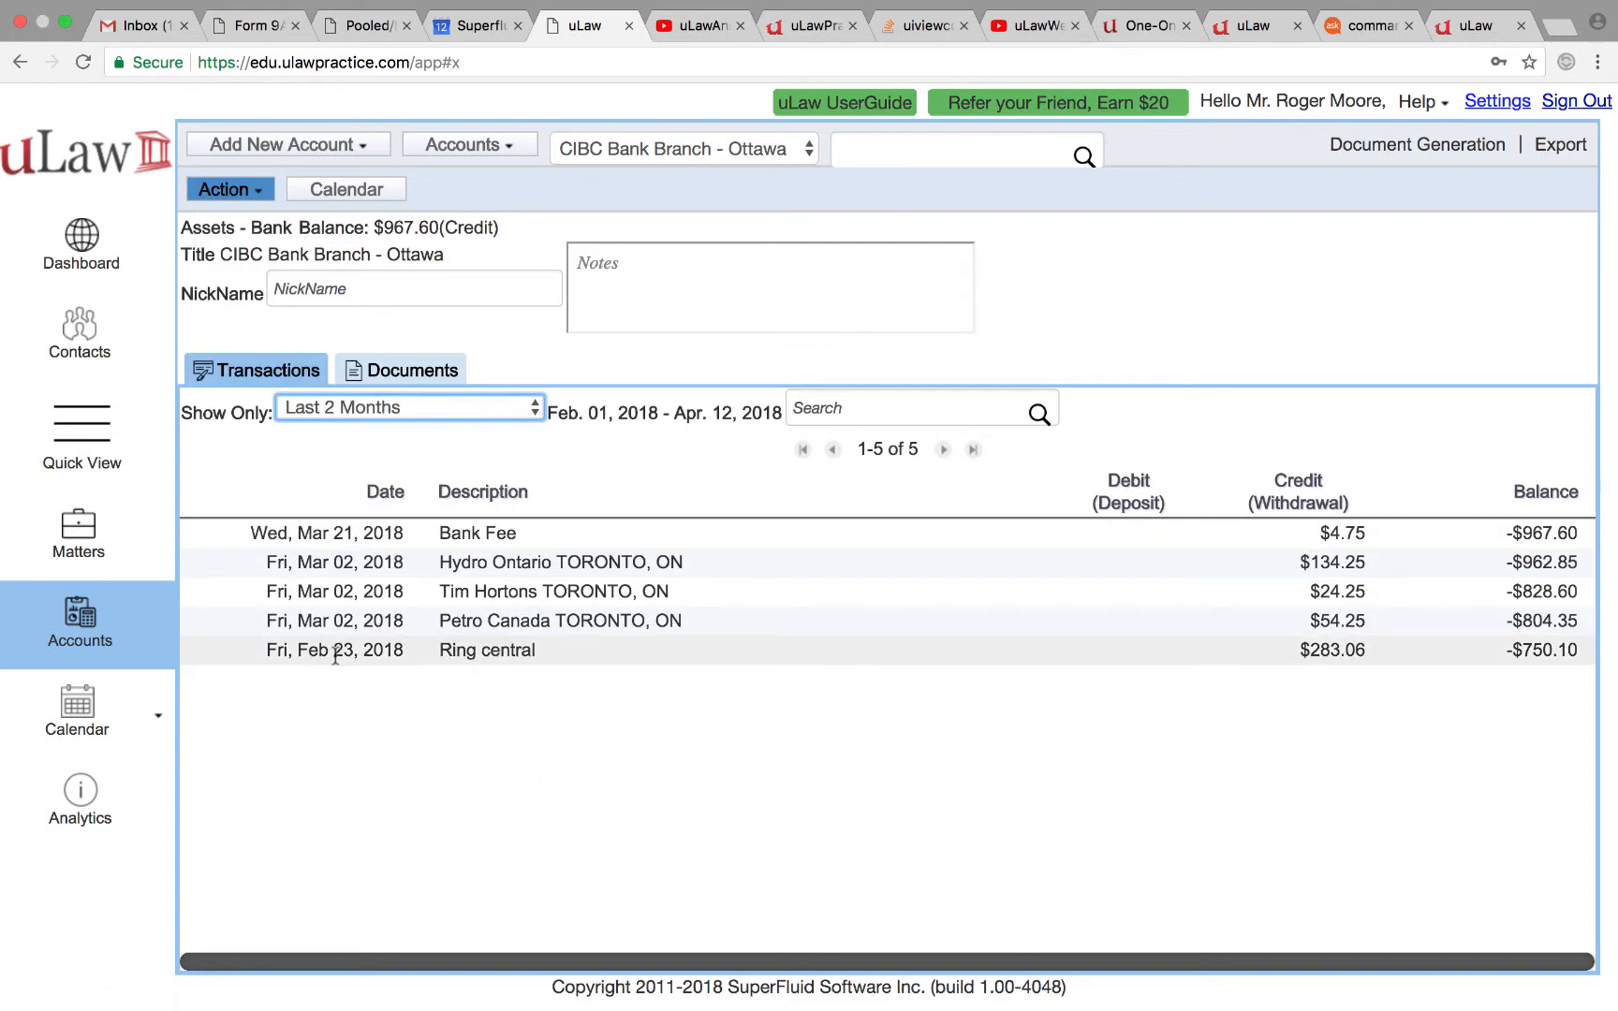
Open the bank statement import from the account ledger and choose CIBC Bank Branch - Ottawa as the bank account
left_click(231, 192)
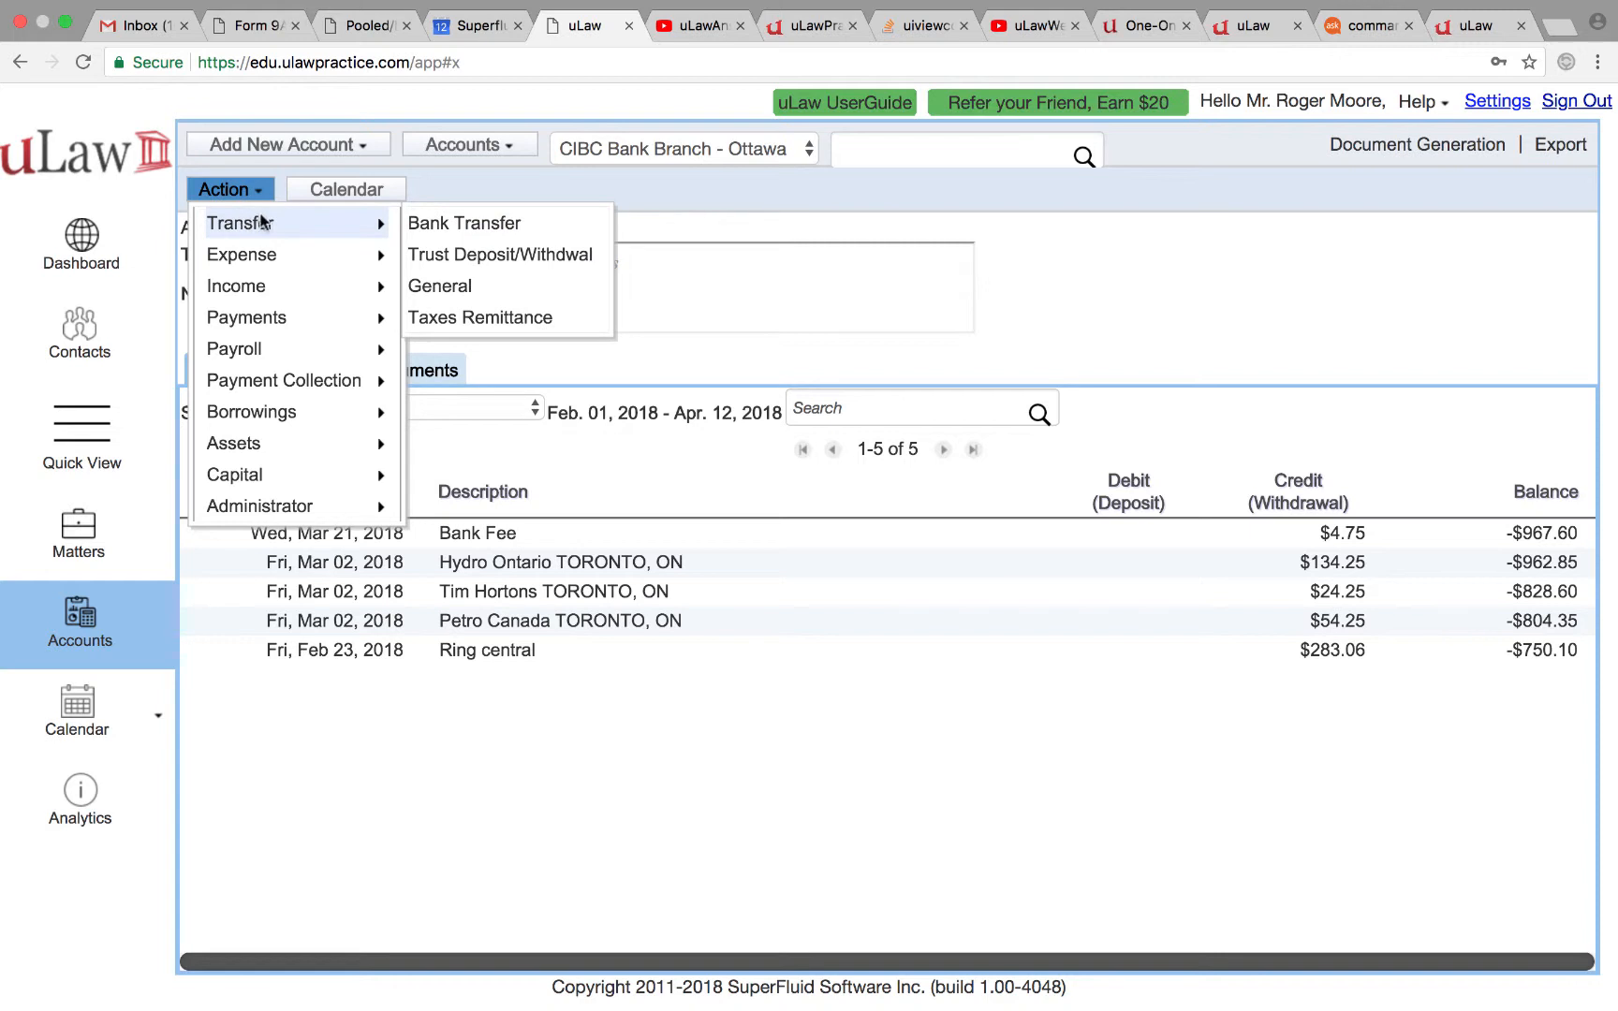
mouse_move(309, 505)
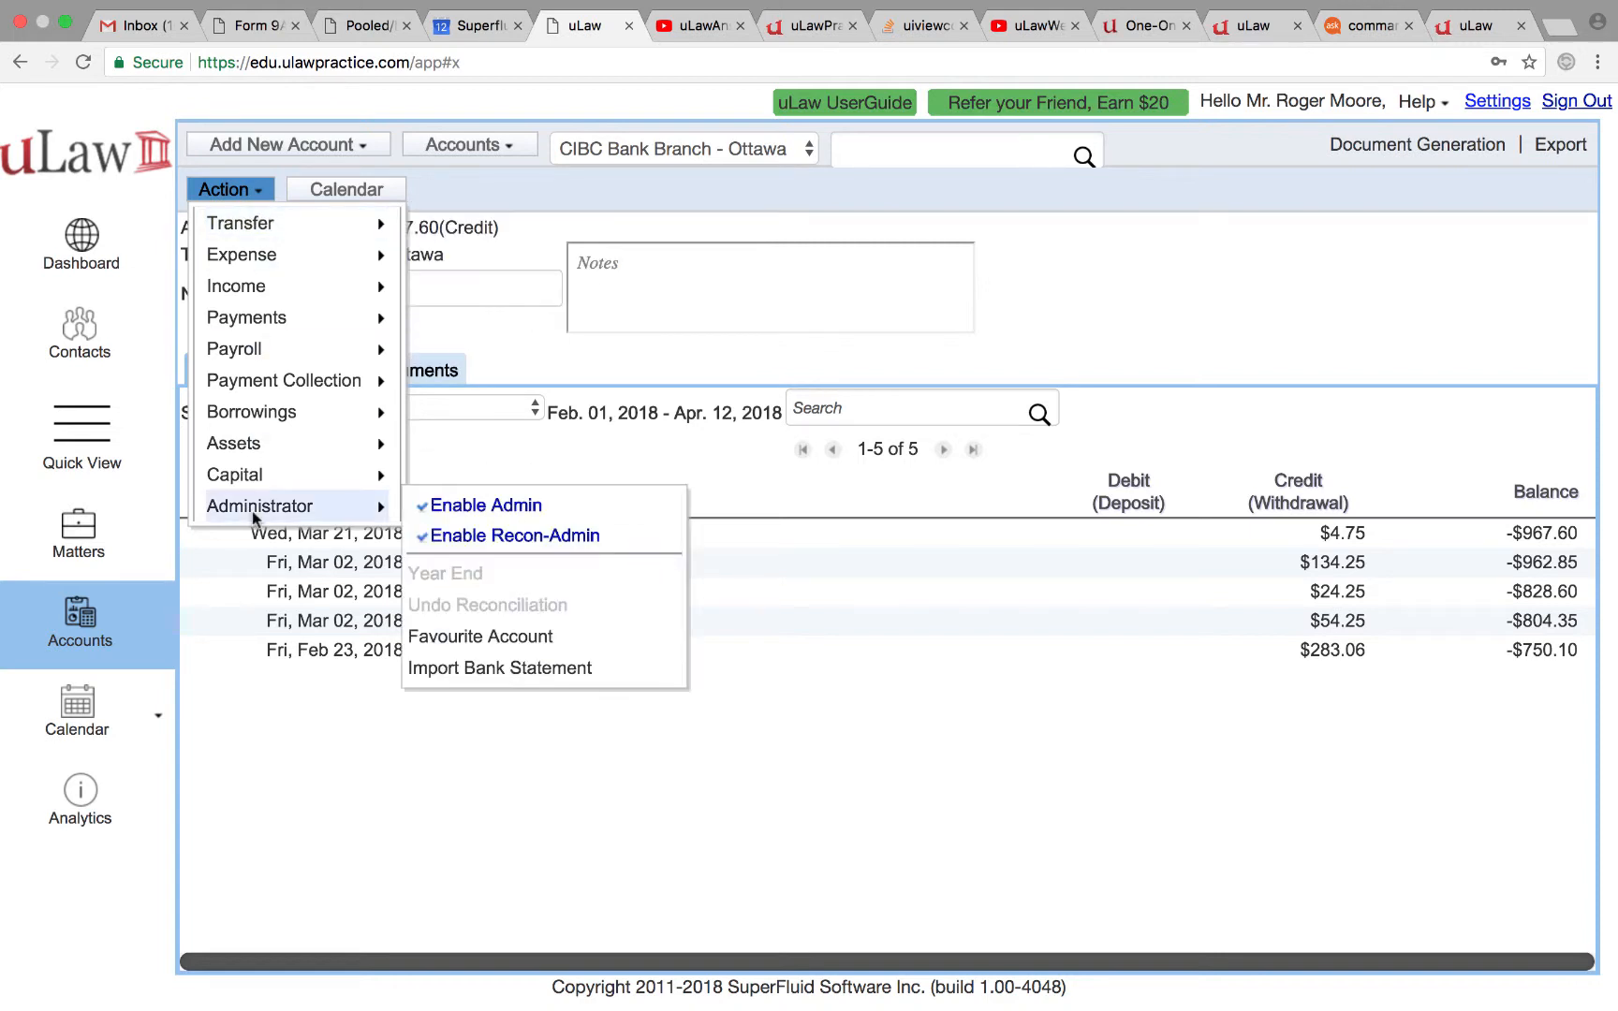
left_click(508, 667)
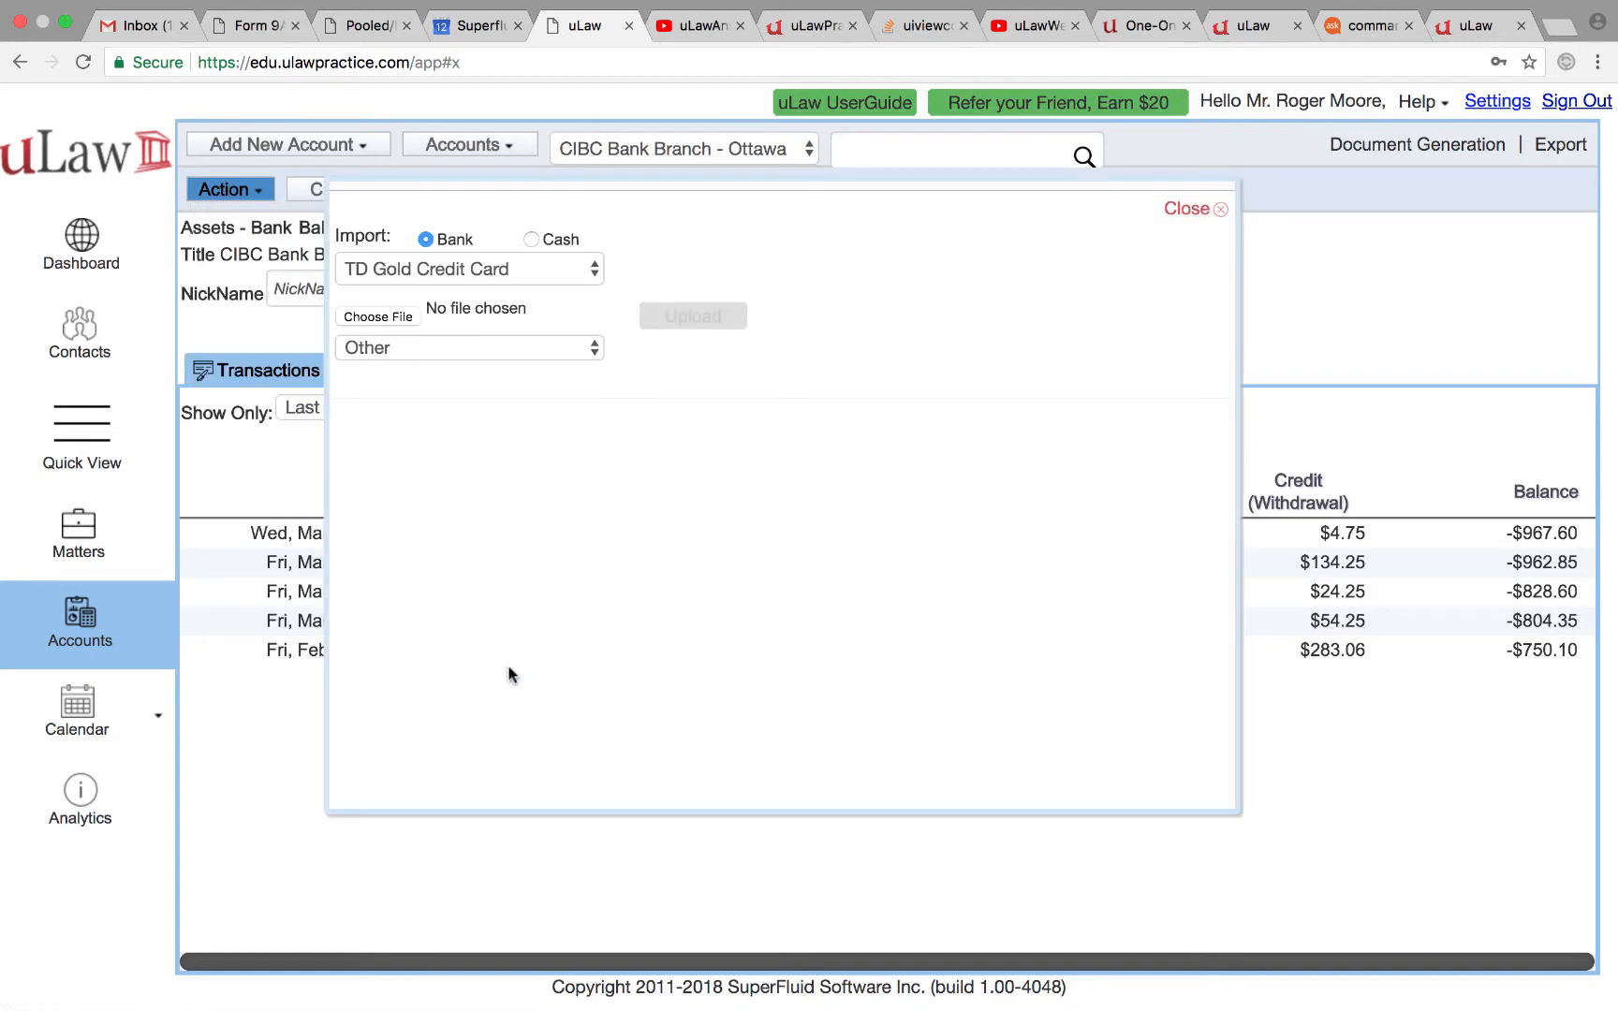
left_click(438, 275)
left_click(431, 292)
Upload cibccreditcardPart.csv in CIBC format, and check which statement transactions are marked as imported before closing the import
left_click(374, 316)
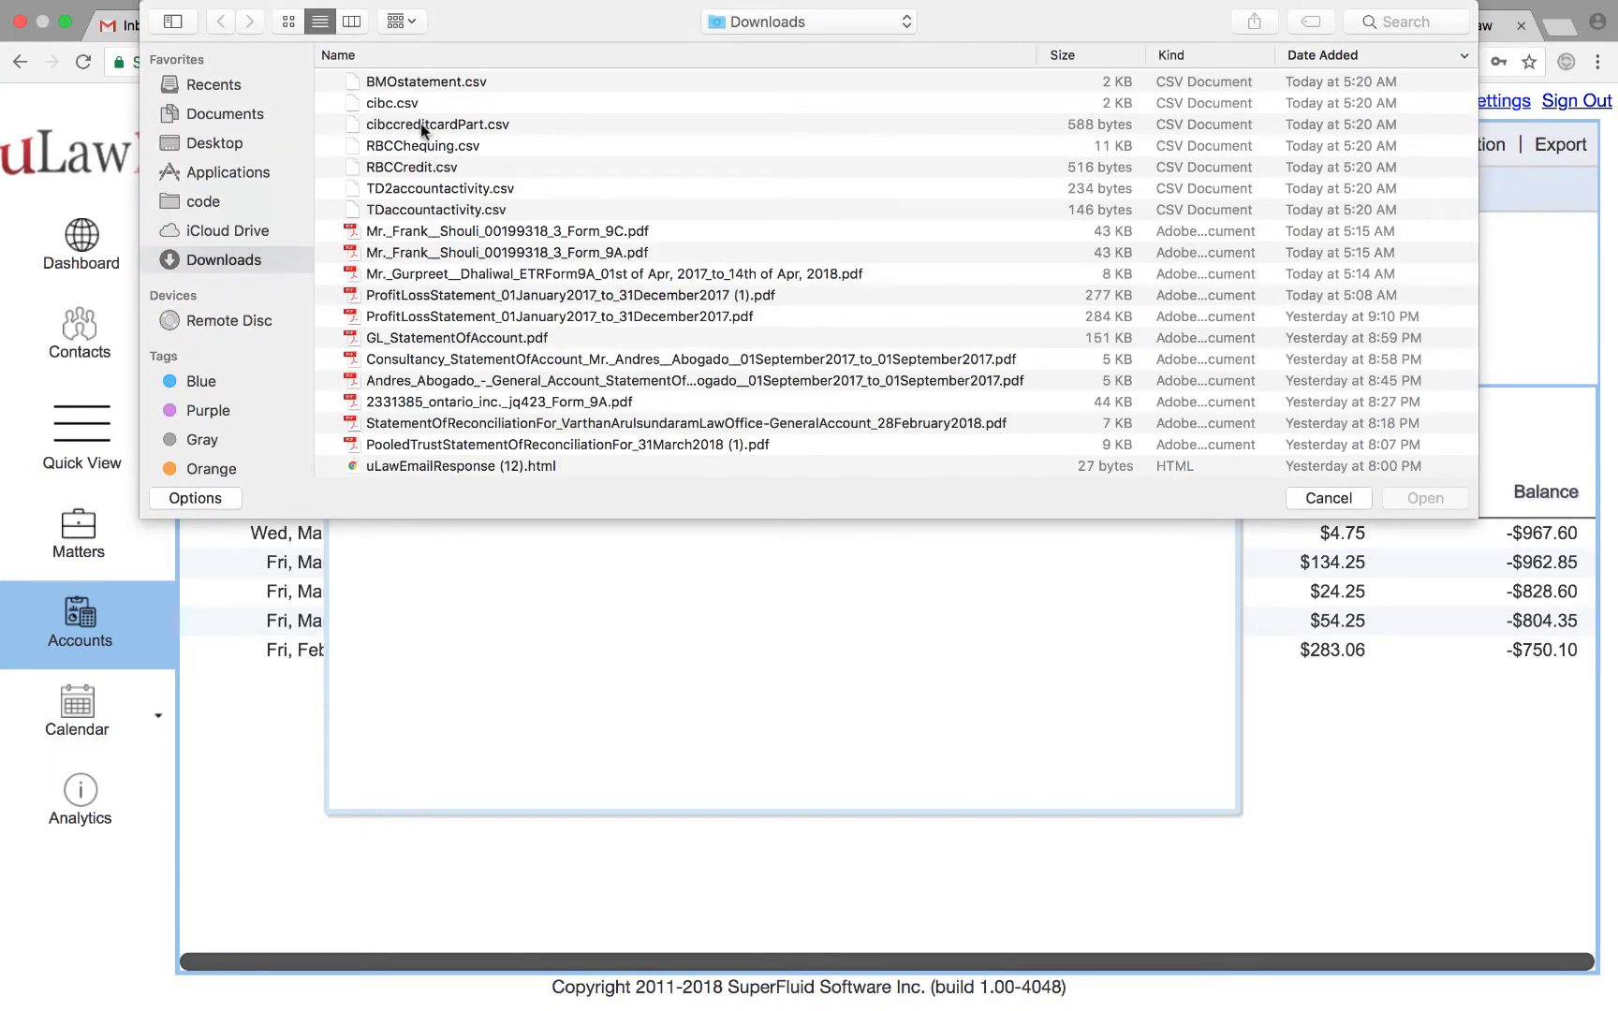
double_click(422, 125)
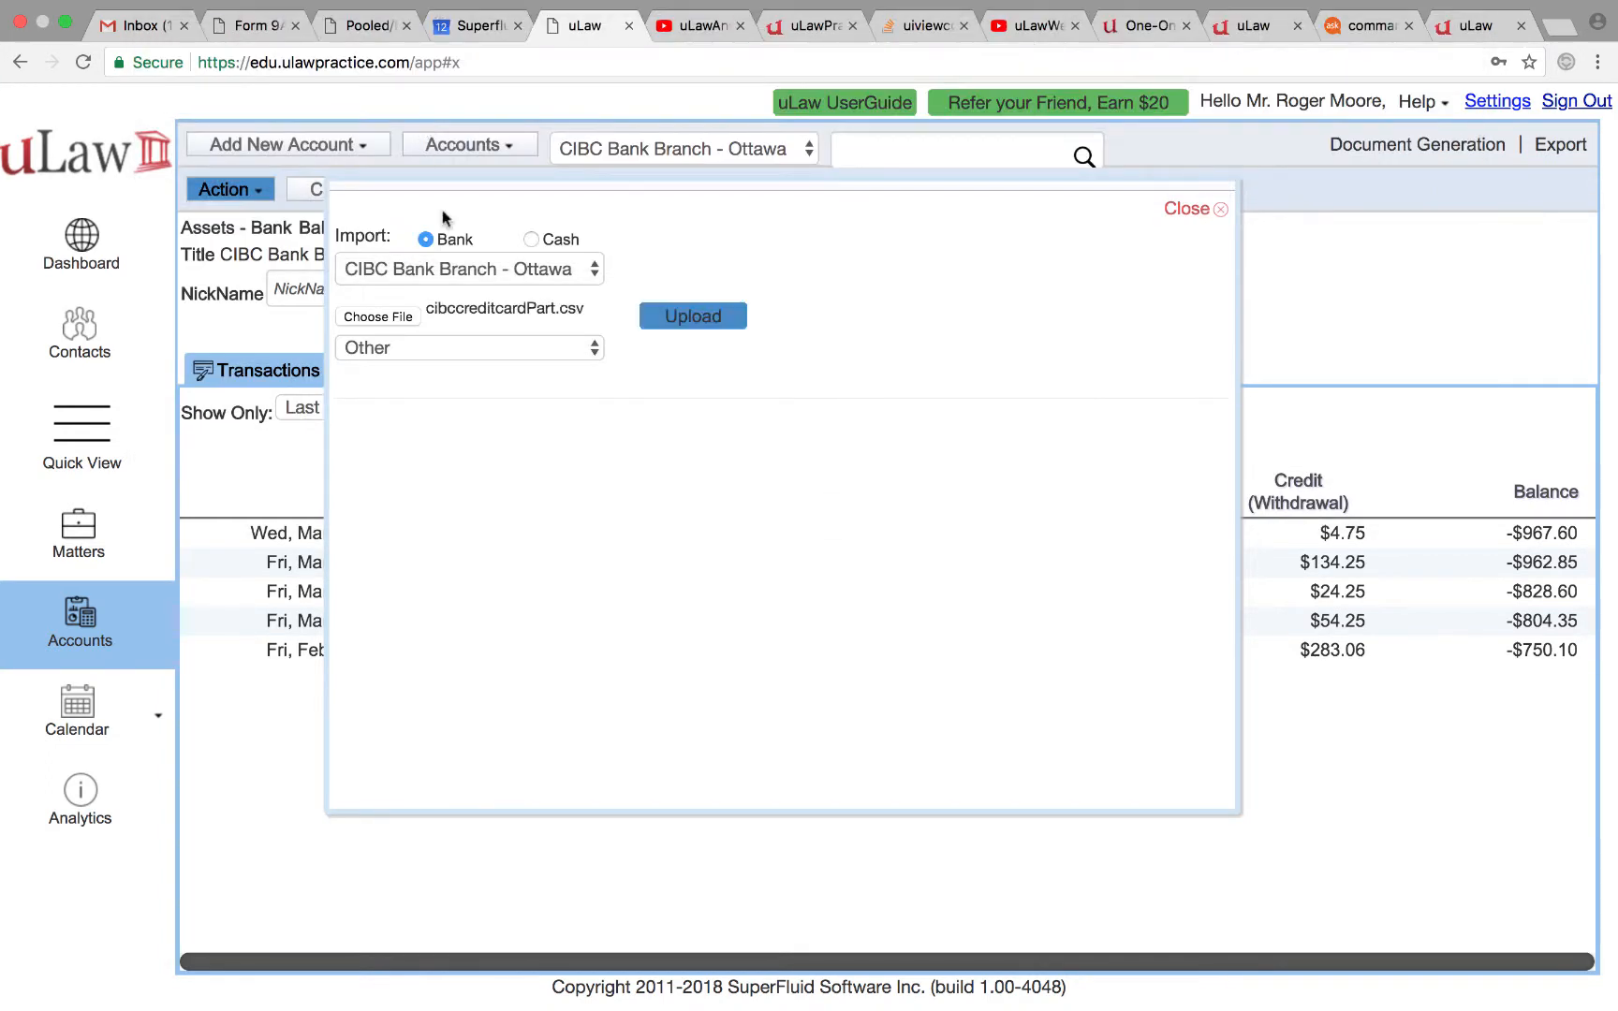
left_click(497, 348)
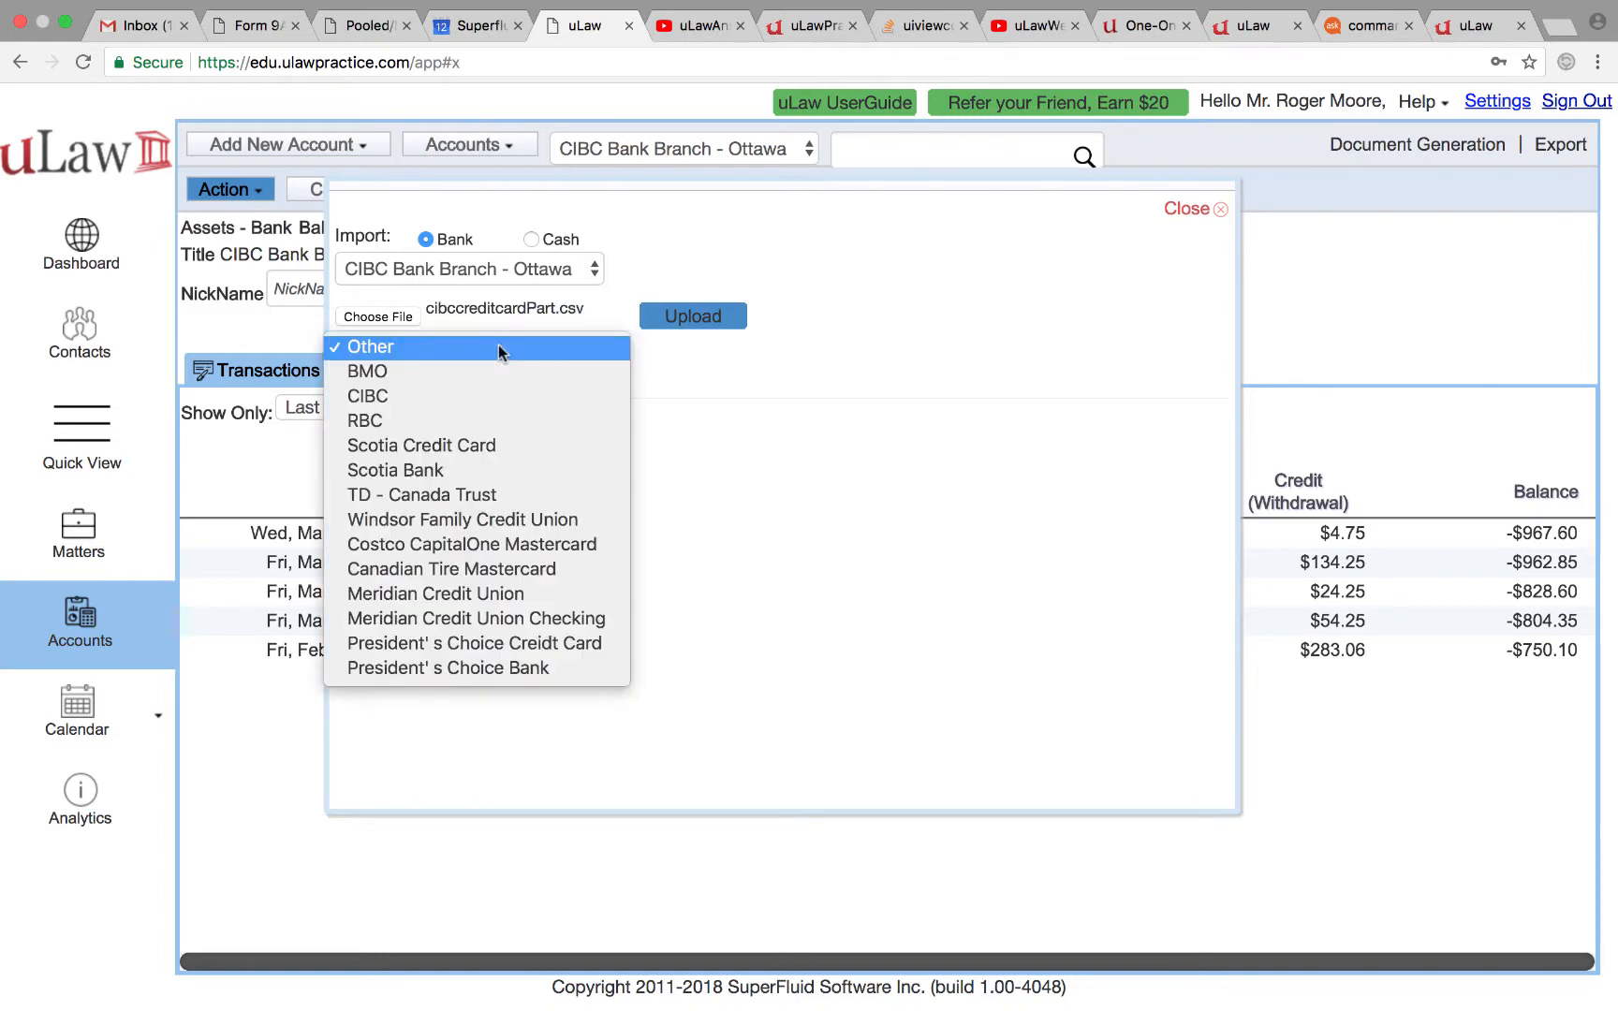
left_click(454, 407)
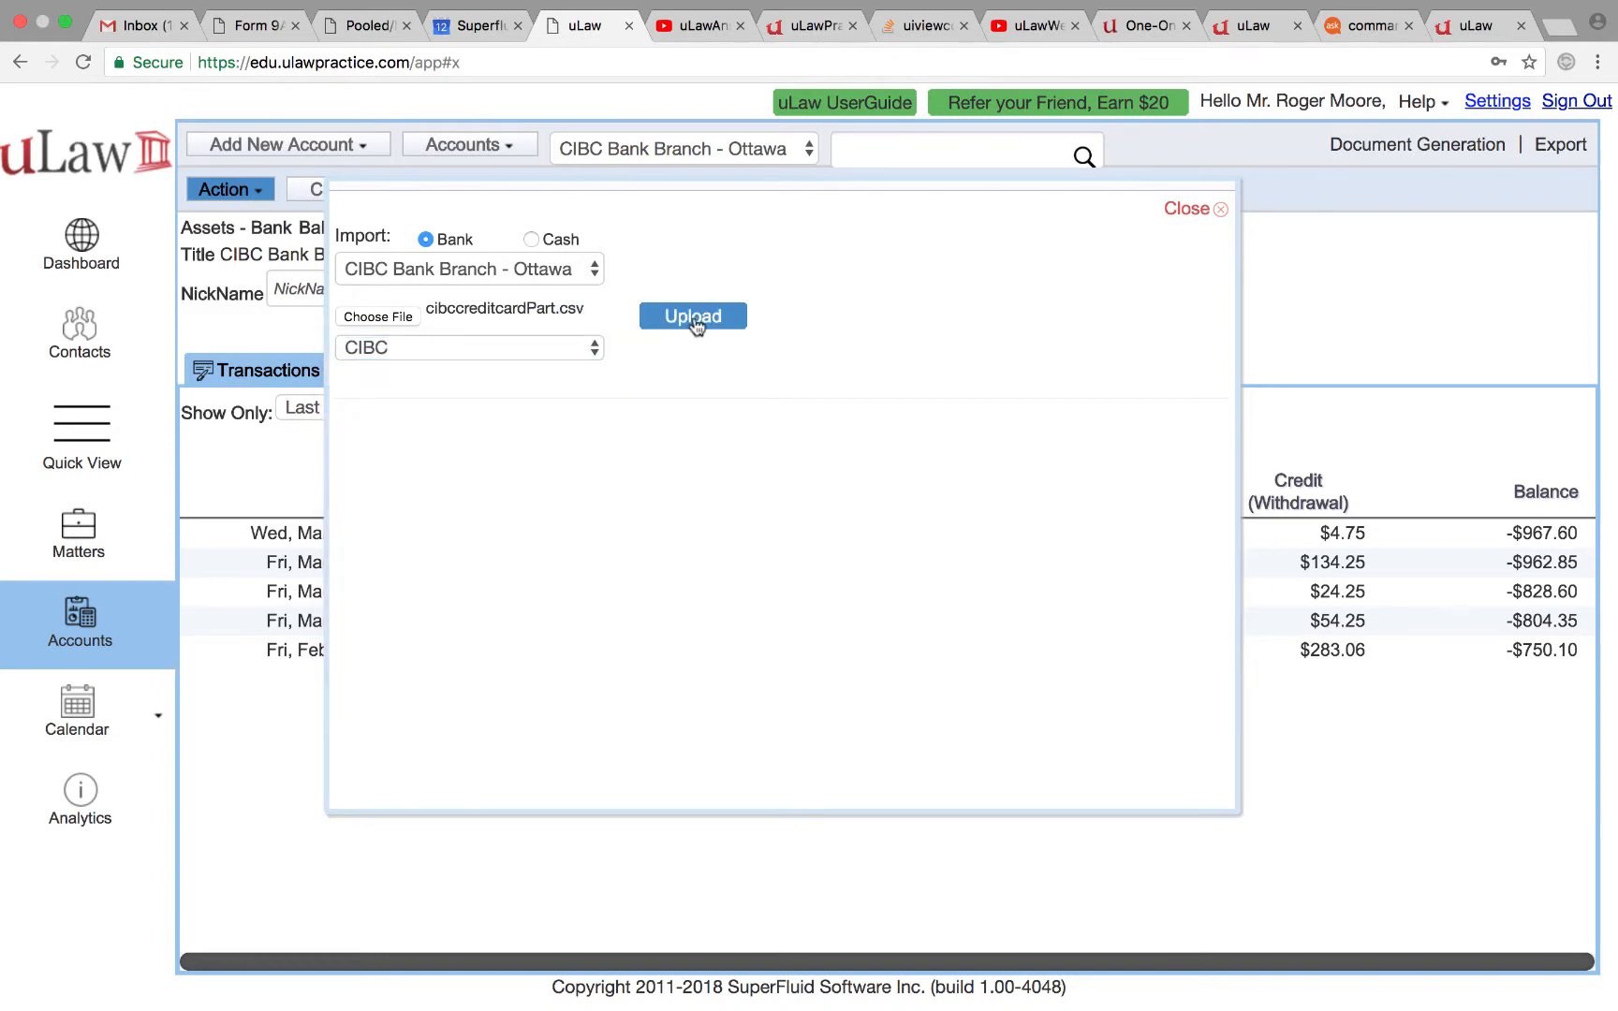
left_click(693, 316)
scroll(686, 712, "down", 3)
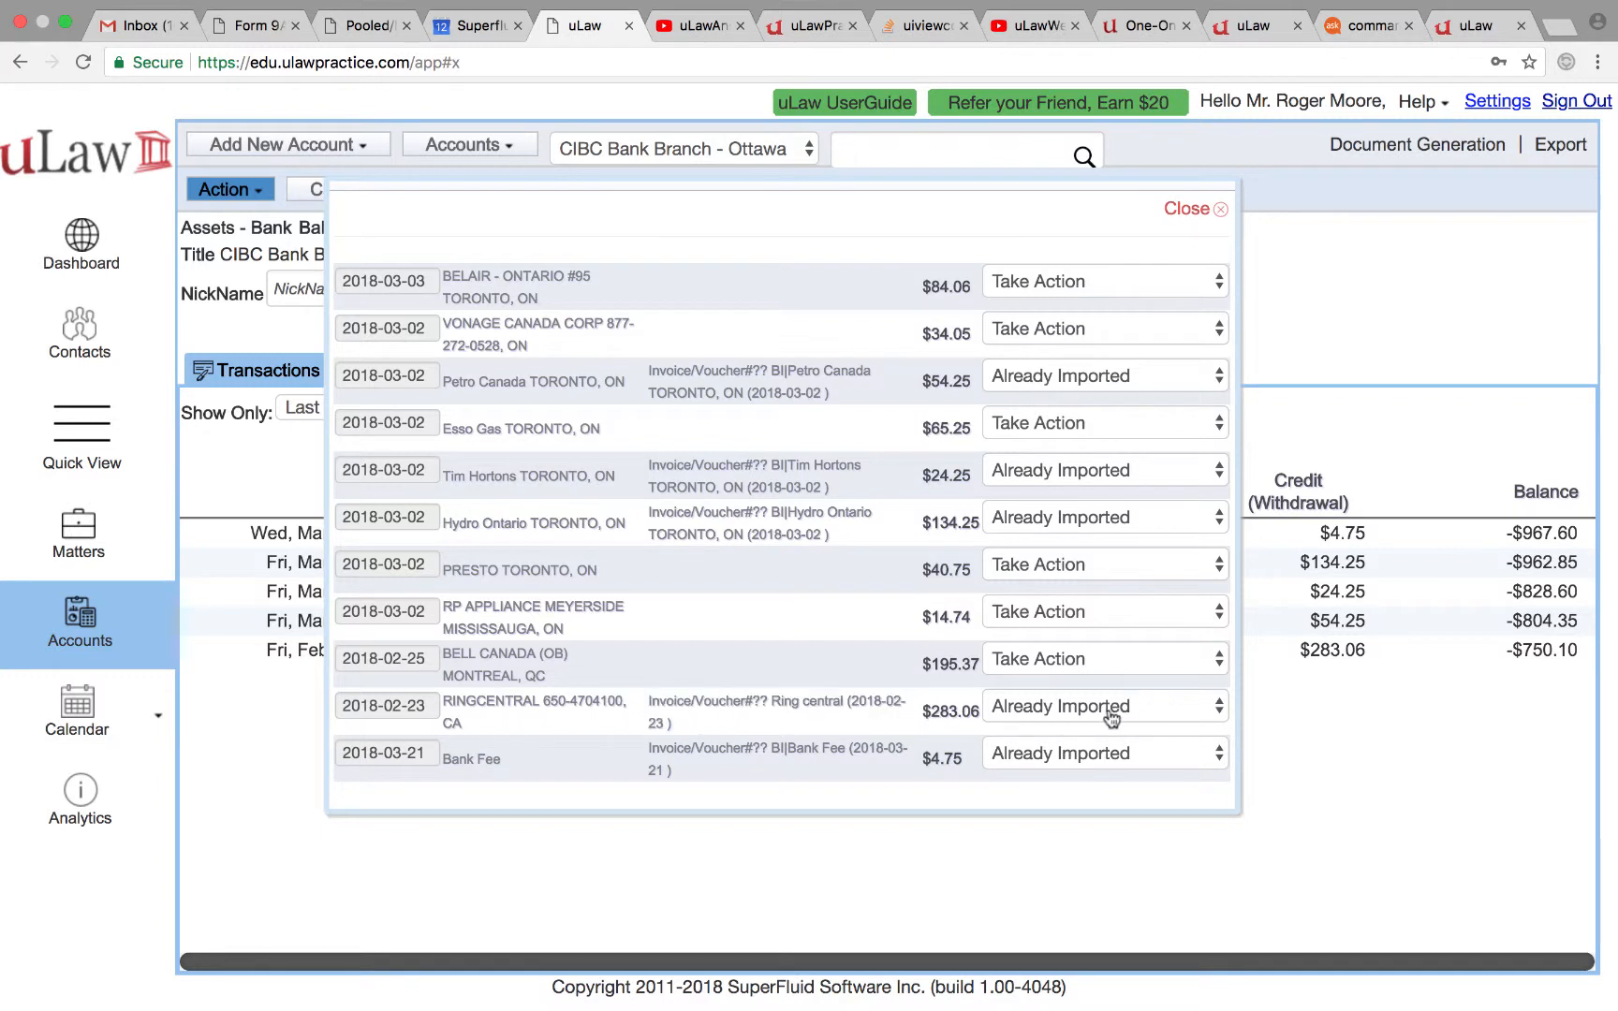
left_click(1187, 209)
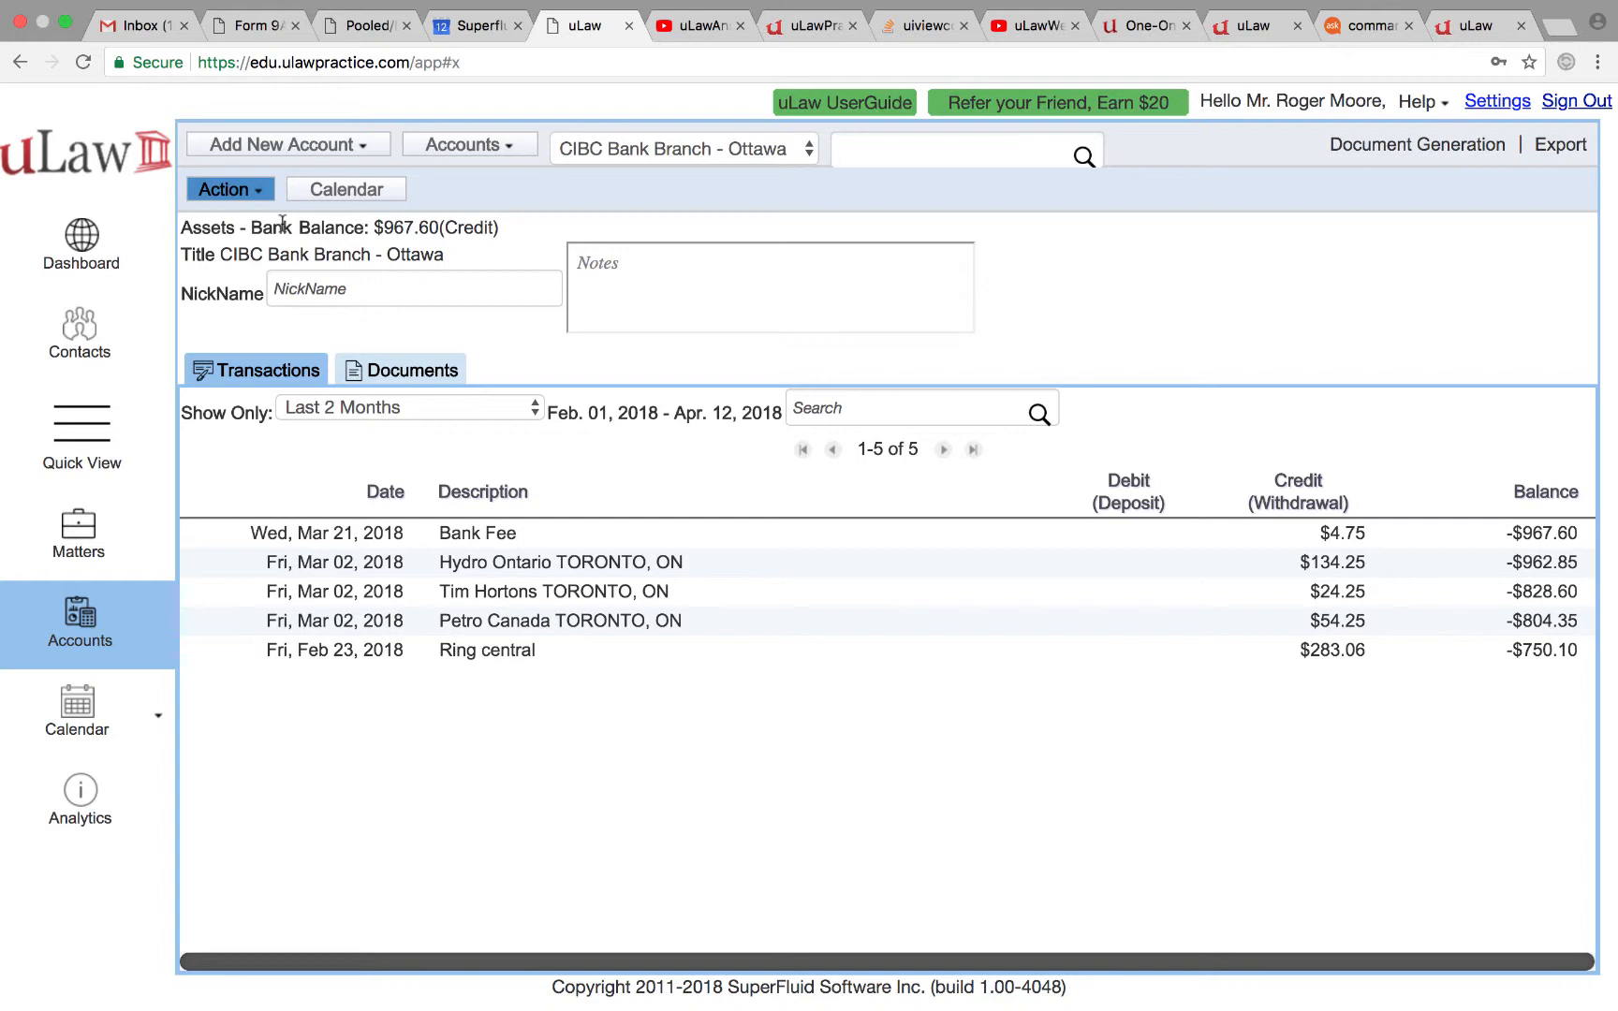
Open the bank statement import and keep TD Gold Credit Card as the bank account
left_click(235, 191)
mouse_move(257, 232)
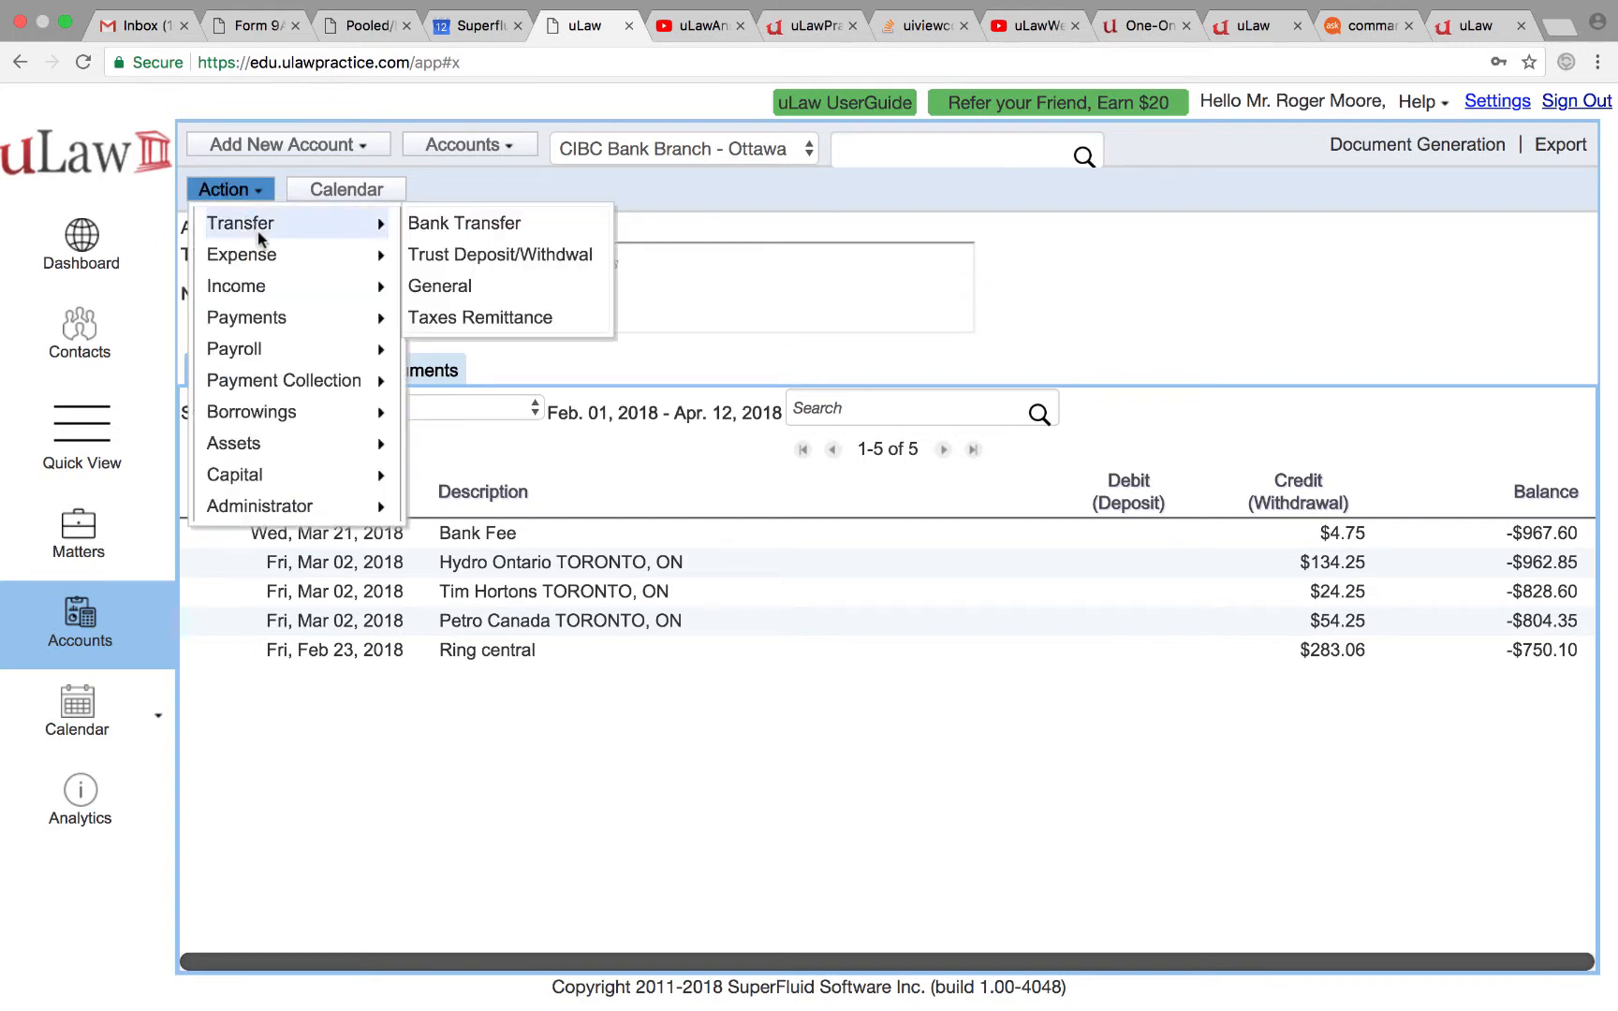
mouse_move(281, 506)
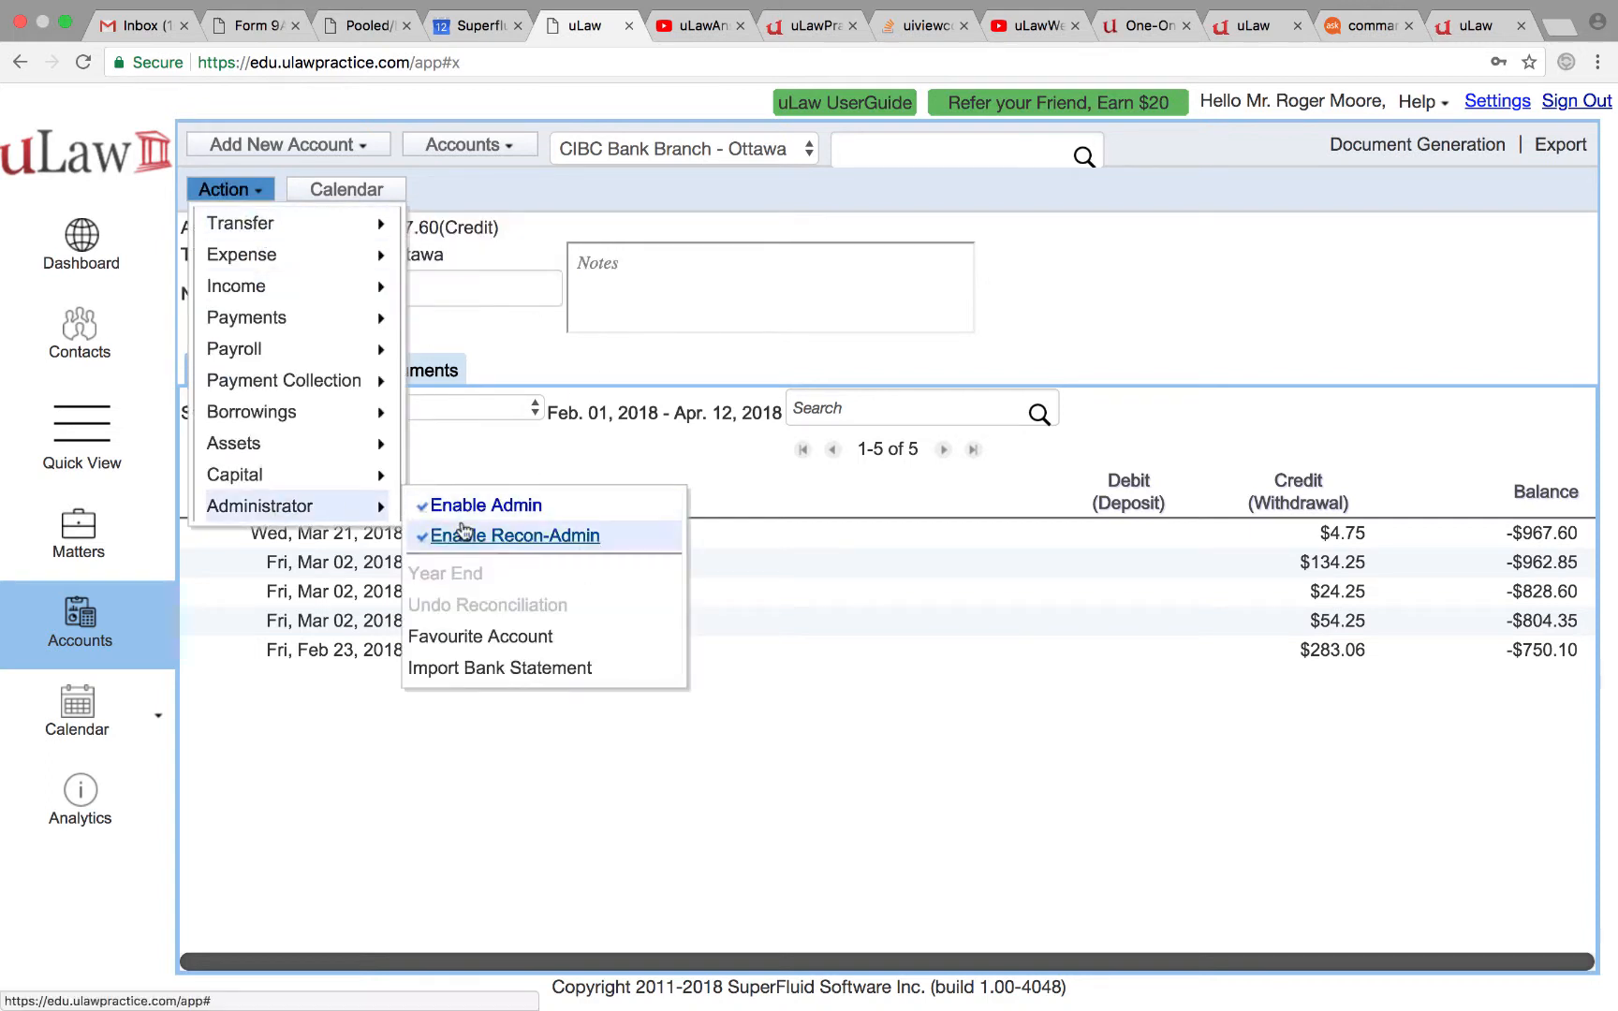
left_click(487, 671)
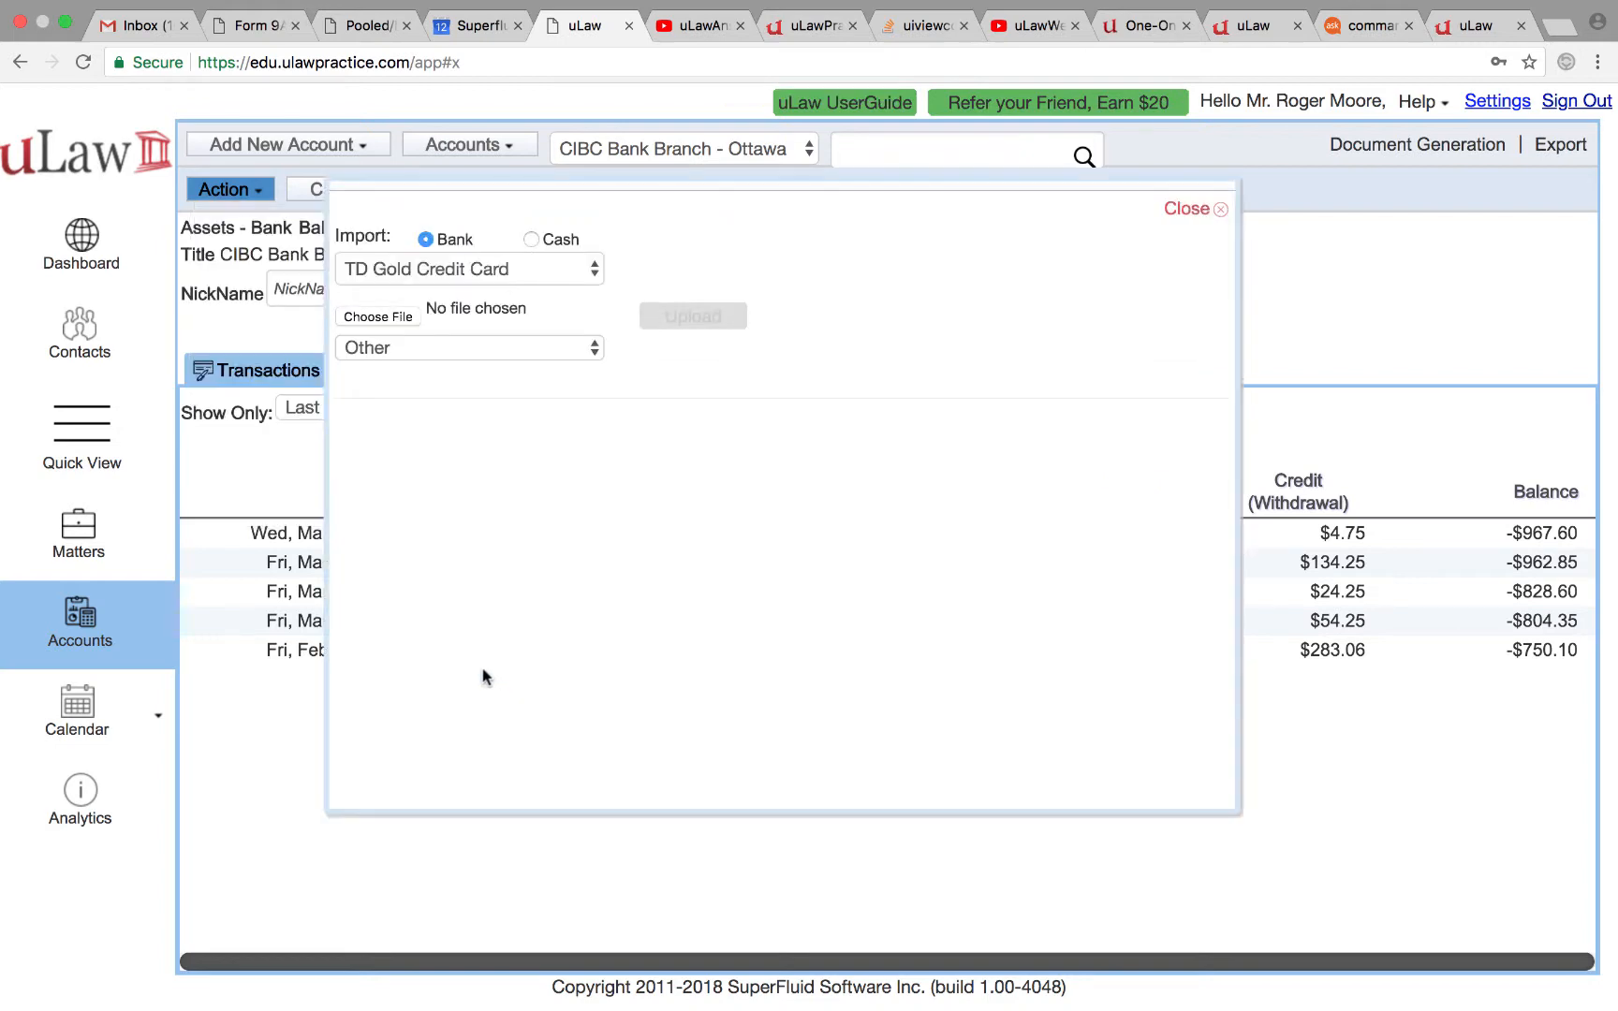
left_click(431, 269)
left_click(430, 269)
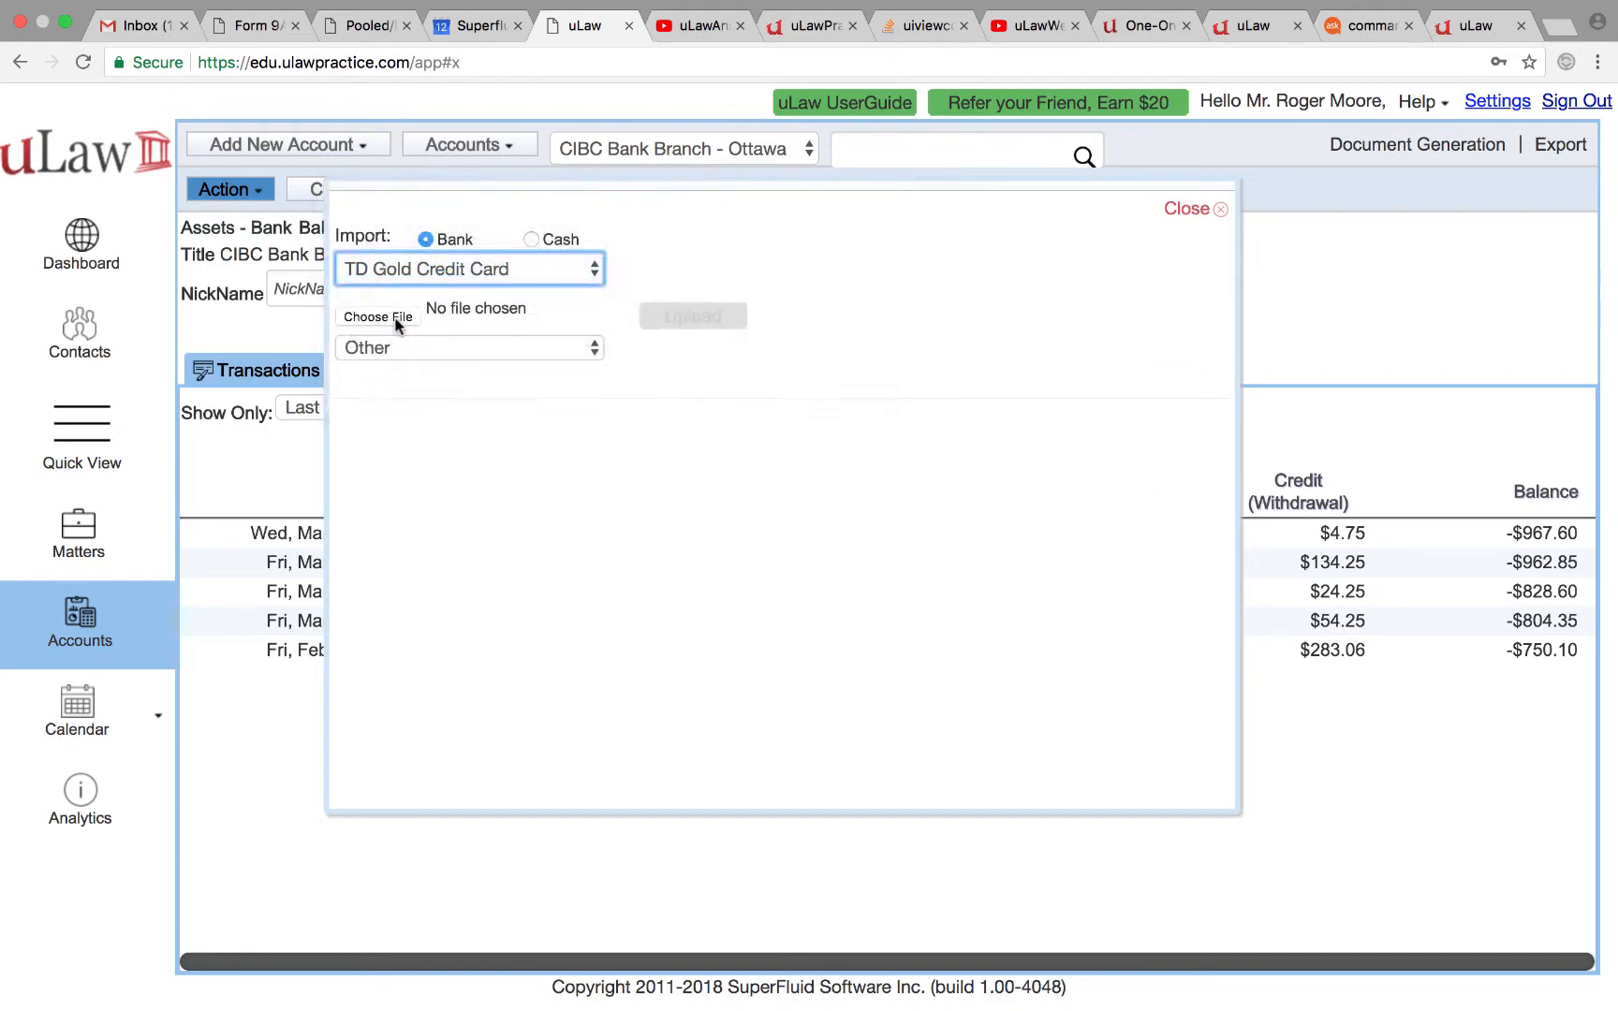
Upload TD2accountactivity.csv in the TD - Canada Trust format
left_click(384, 315)
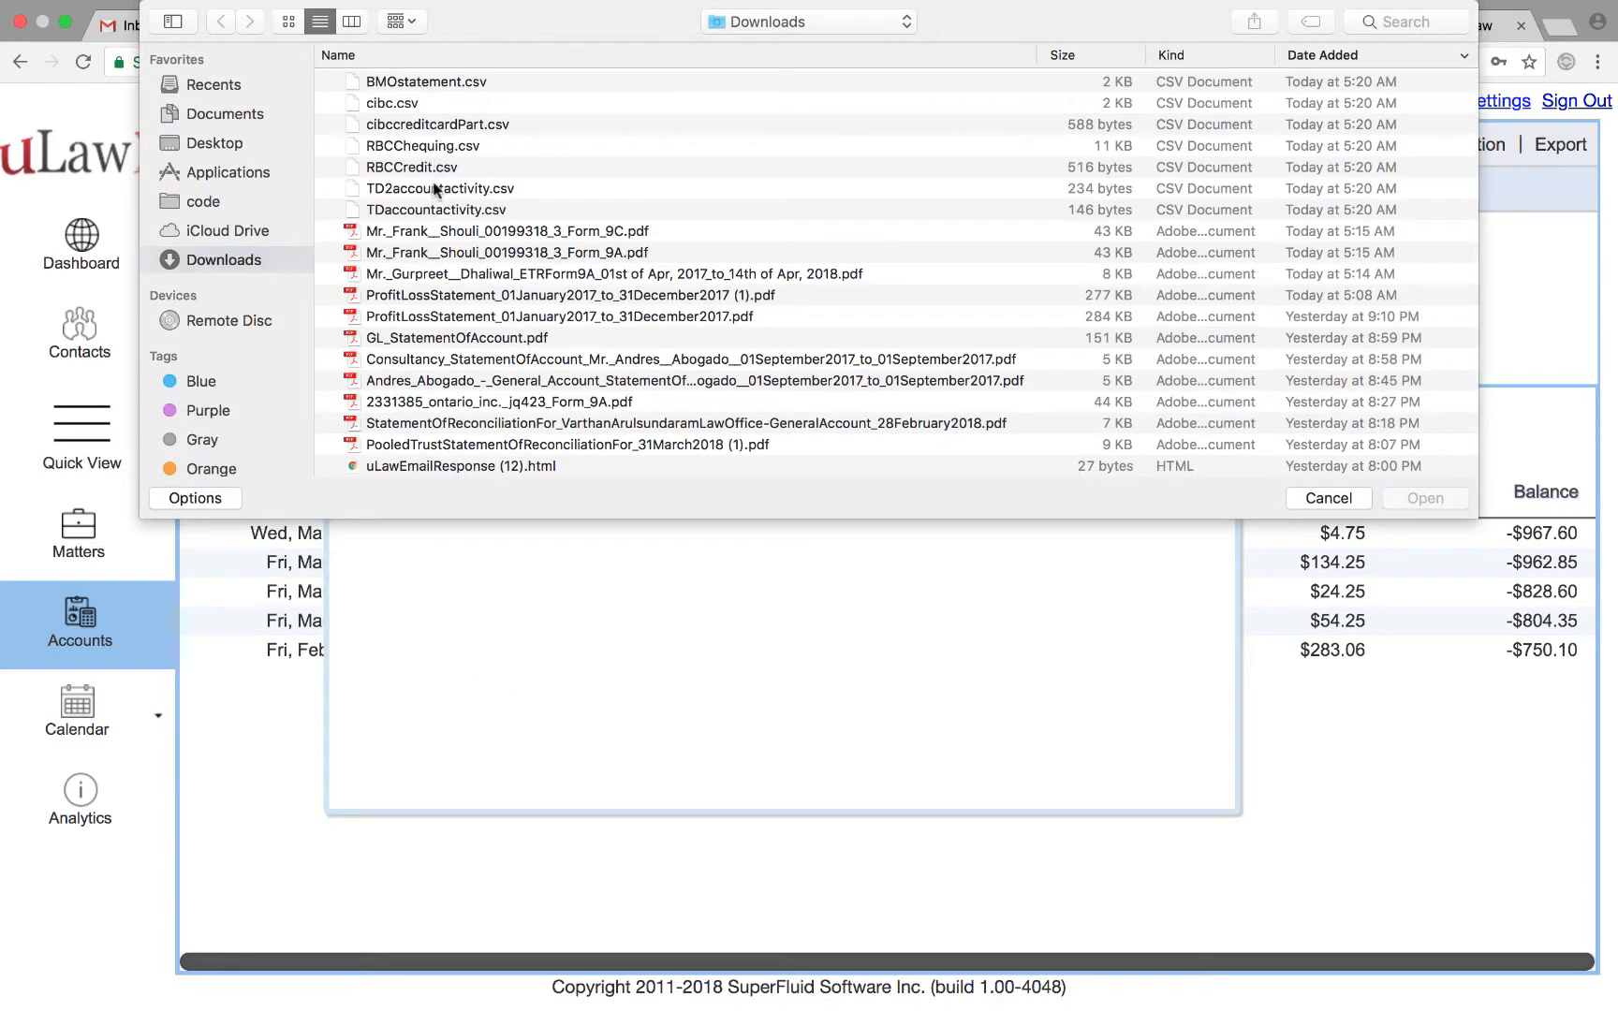
left_click(430, 190)
double_click(430, 190)
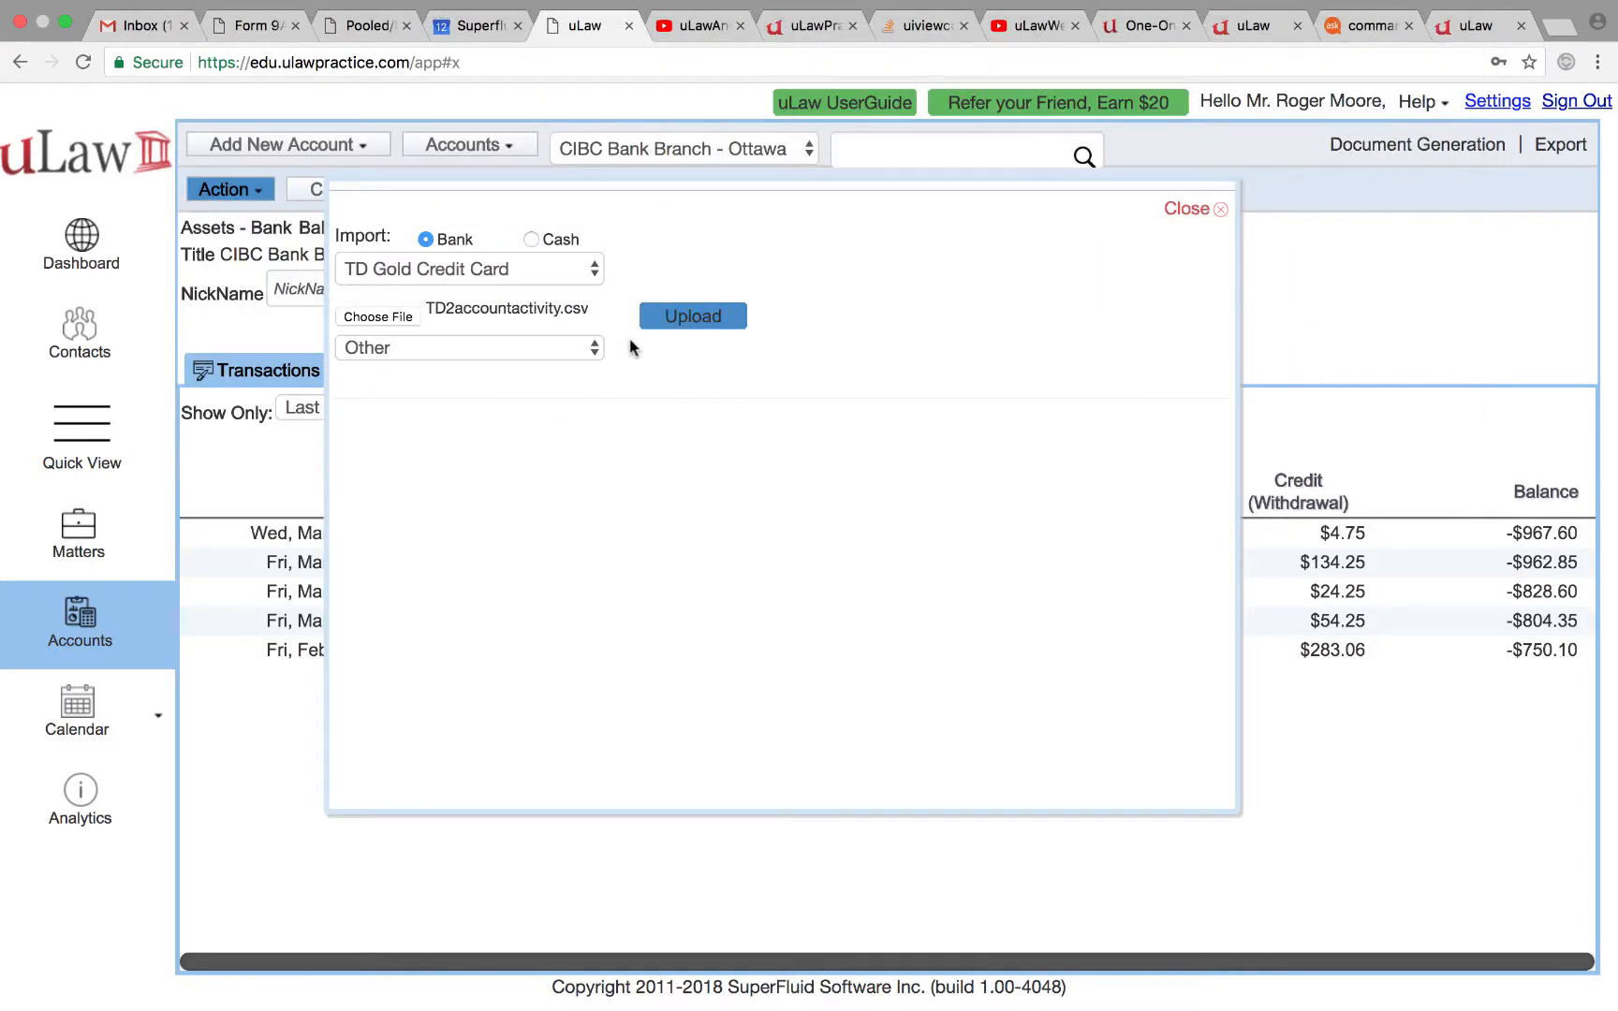
left_click(492, 345)
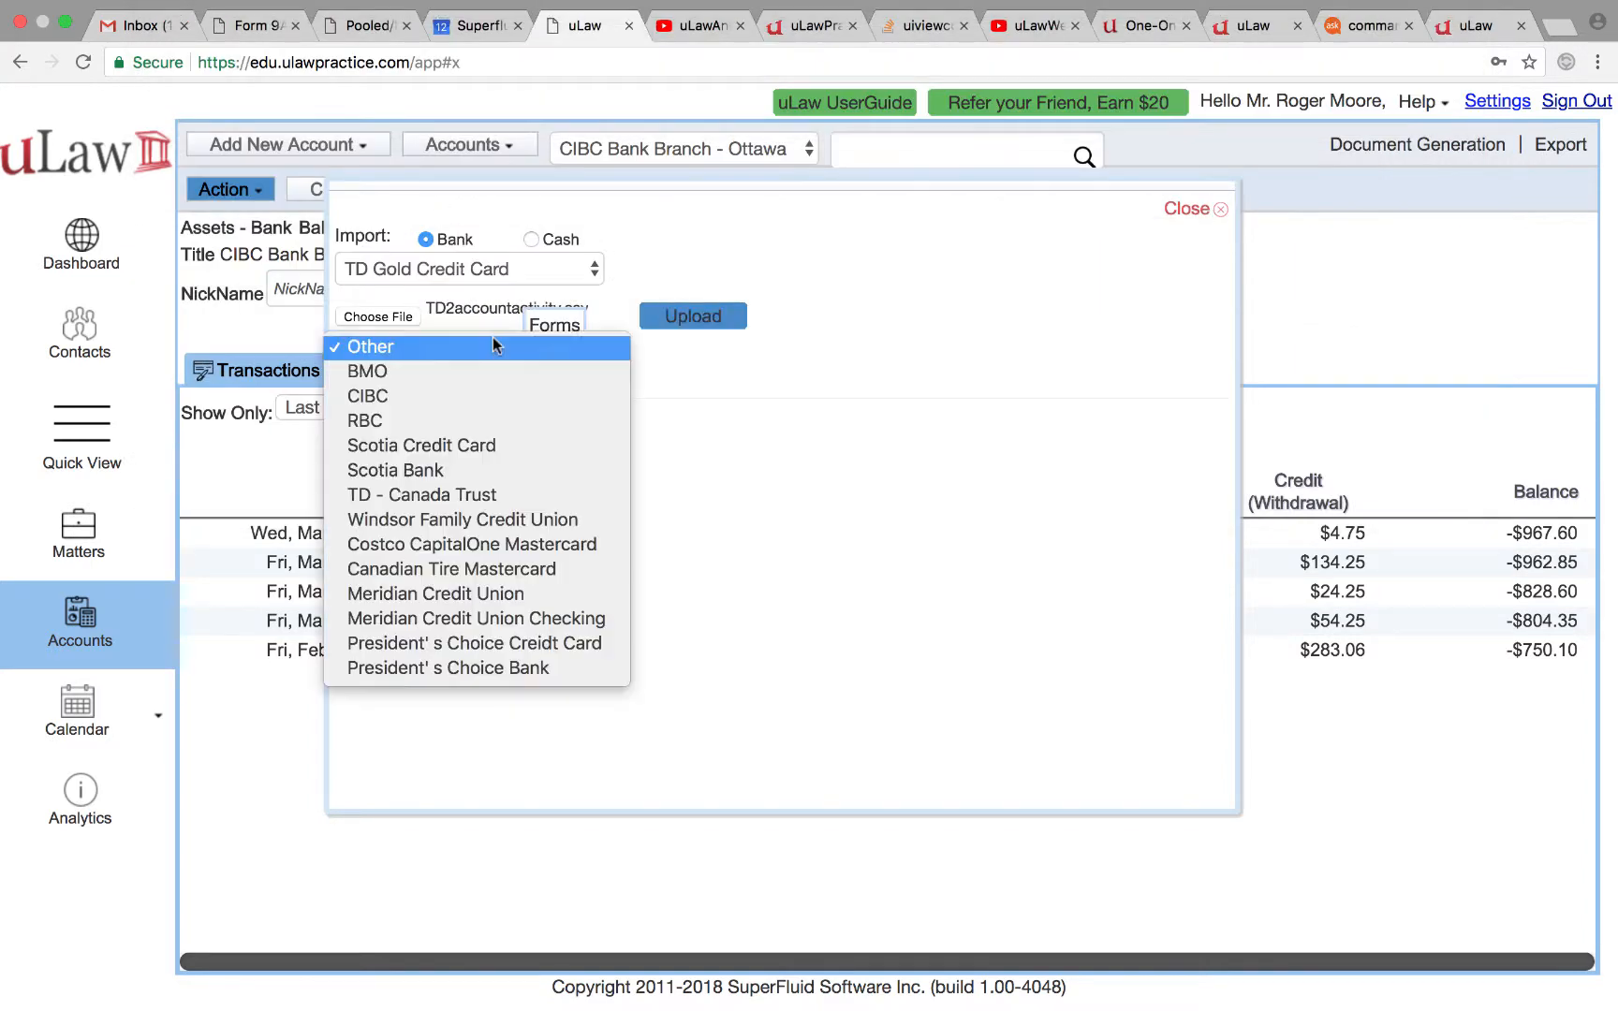
left_click(427, 496)
left_click(692, 318)
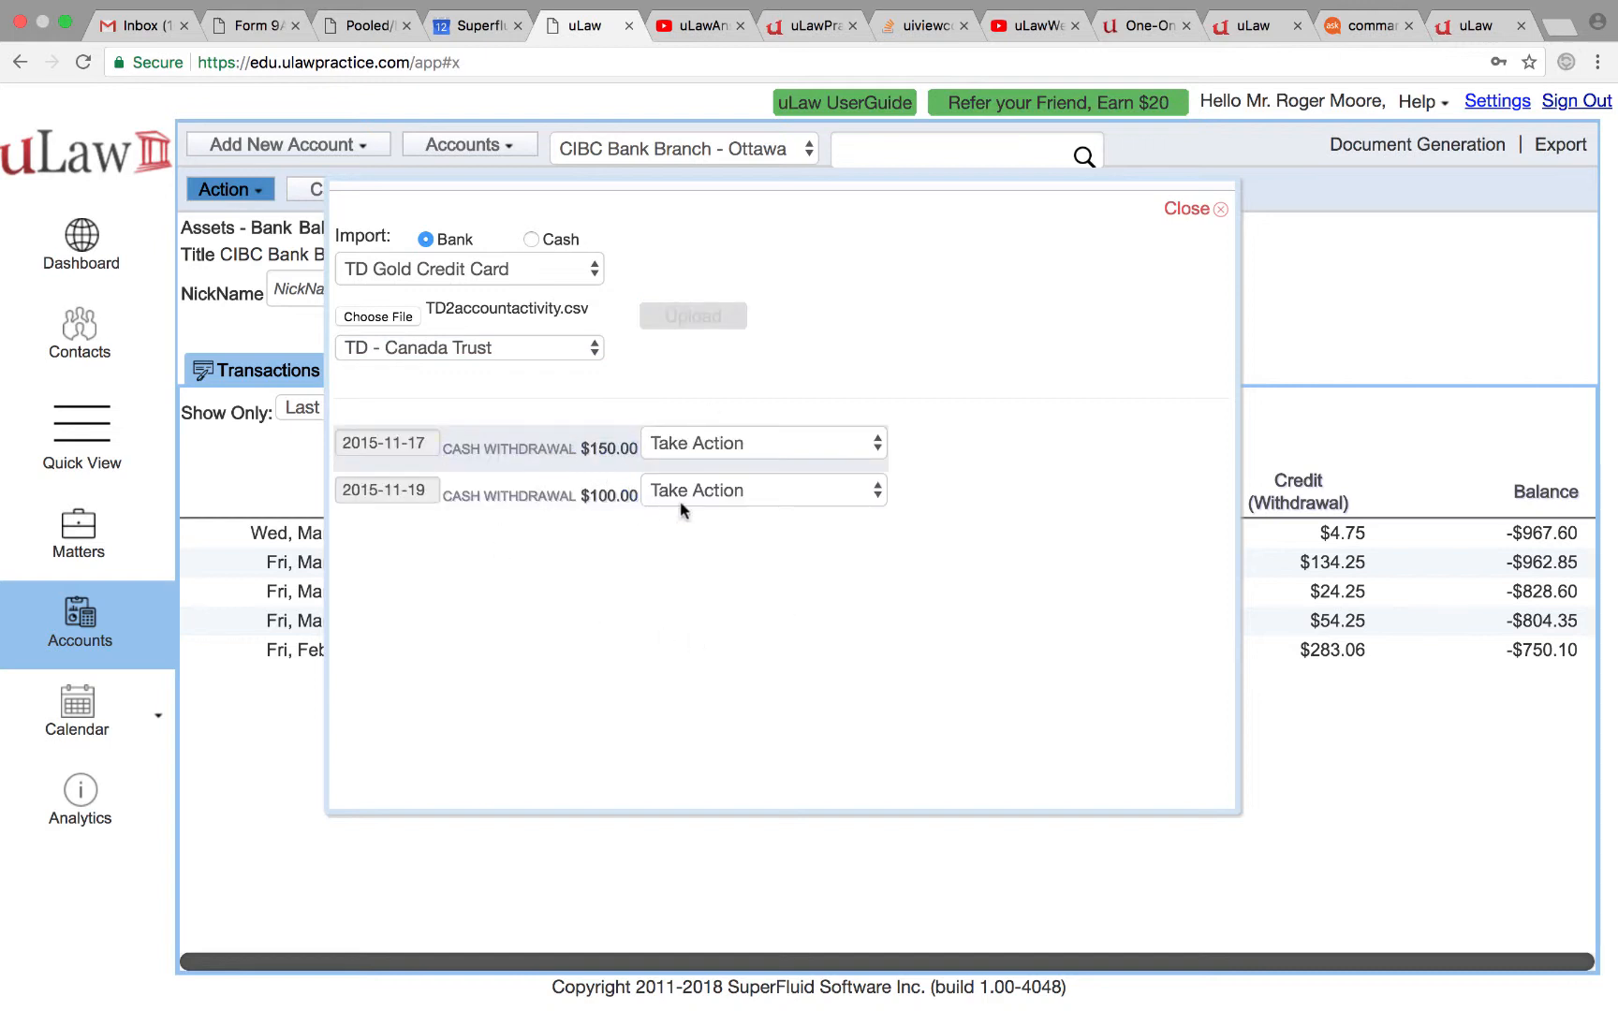
Record the 2015-11-17 cash withdrawal as a Drawings Transfer paid by cheque with payment reference 78
left_click(816, 446)
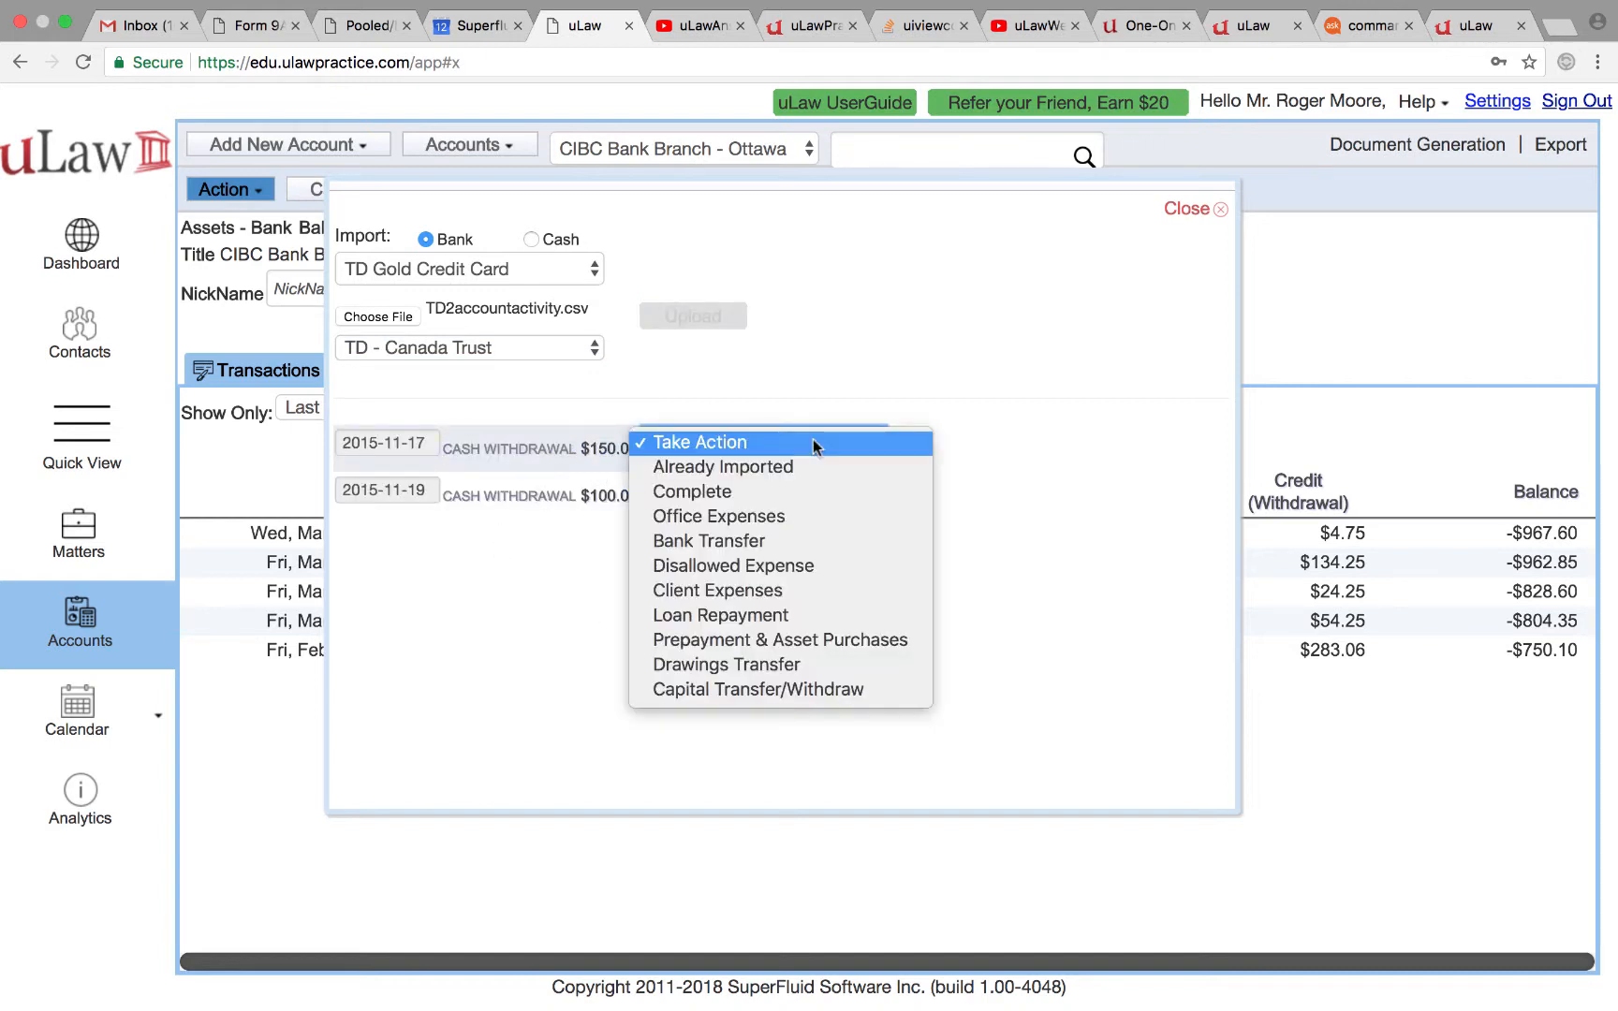
left_click(769, 666)
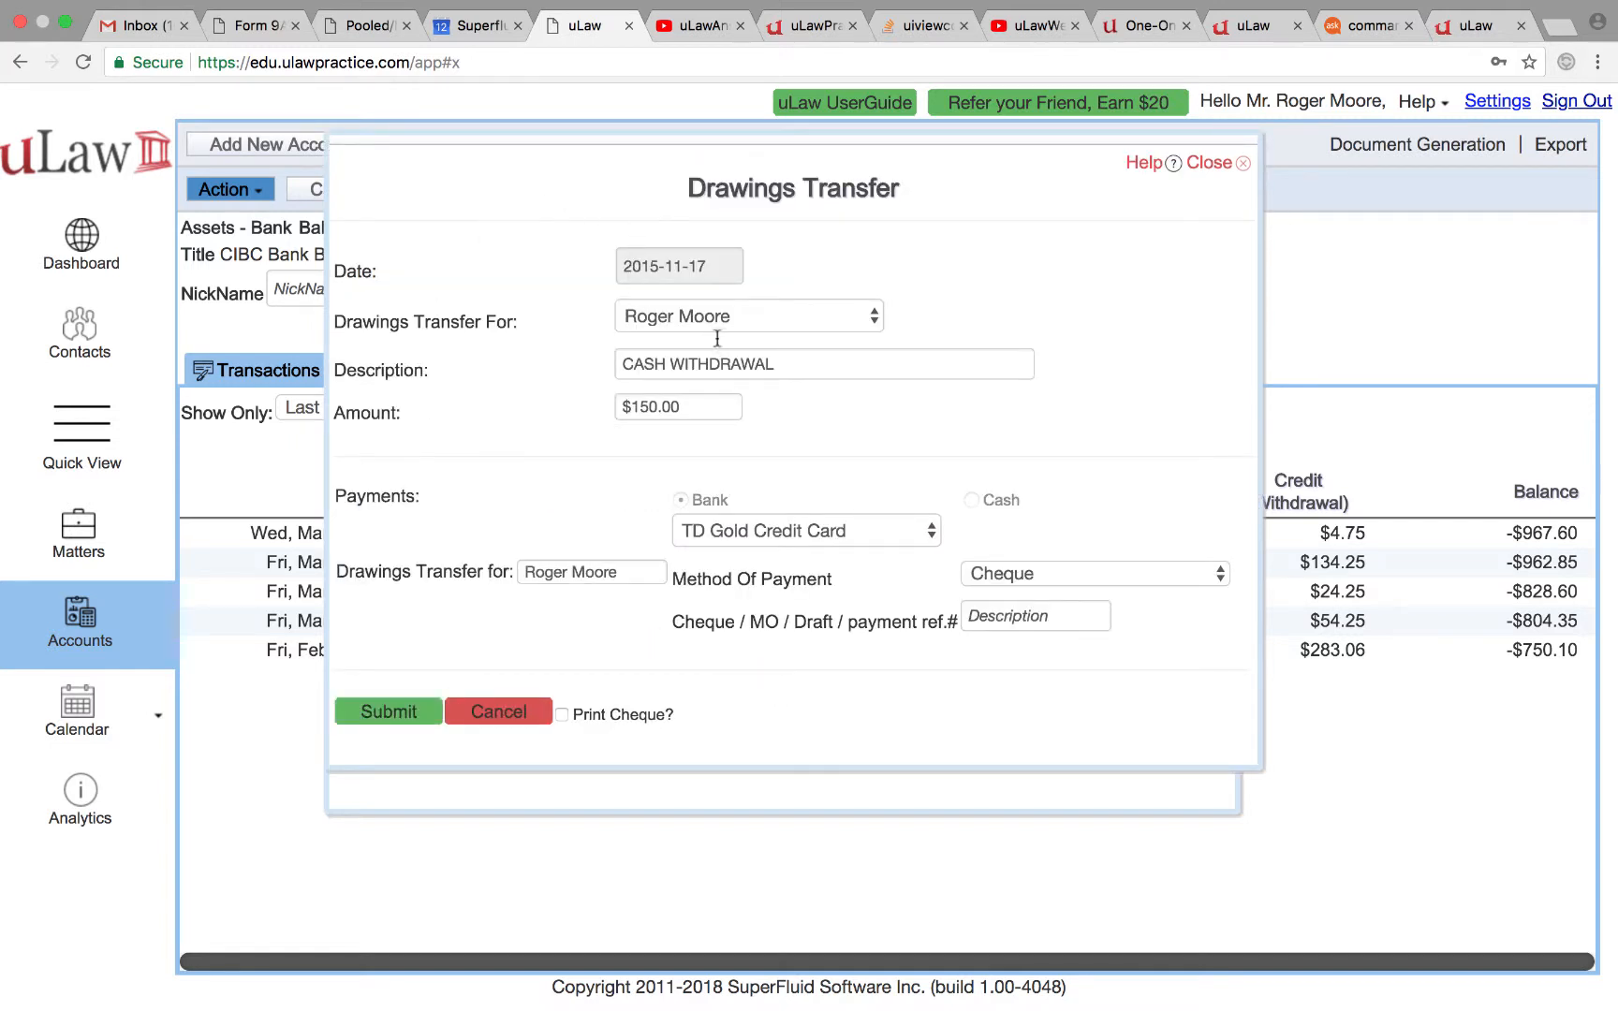
left_click(988, 614)
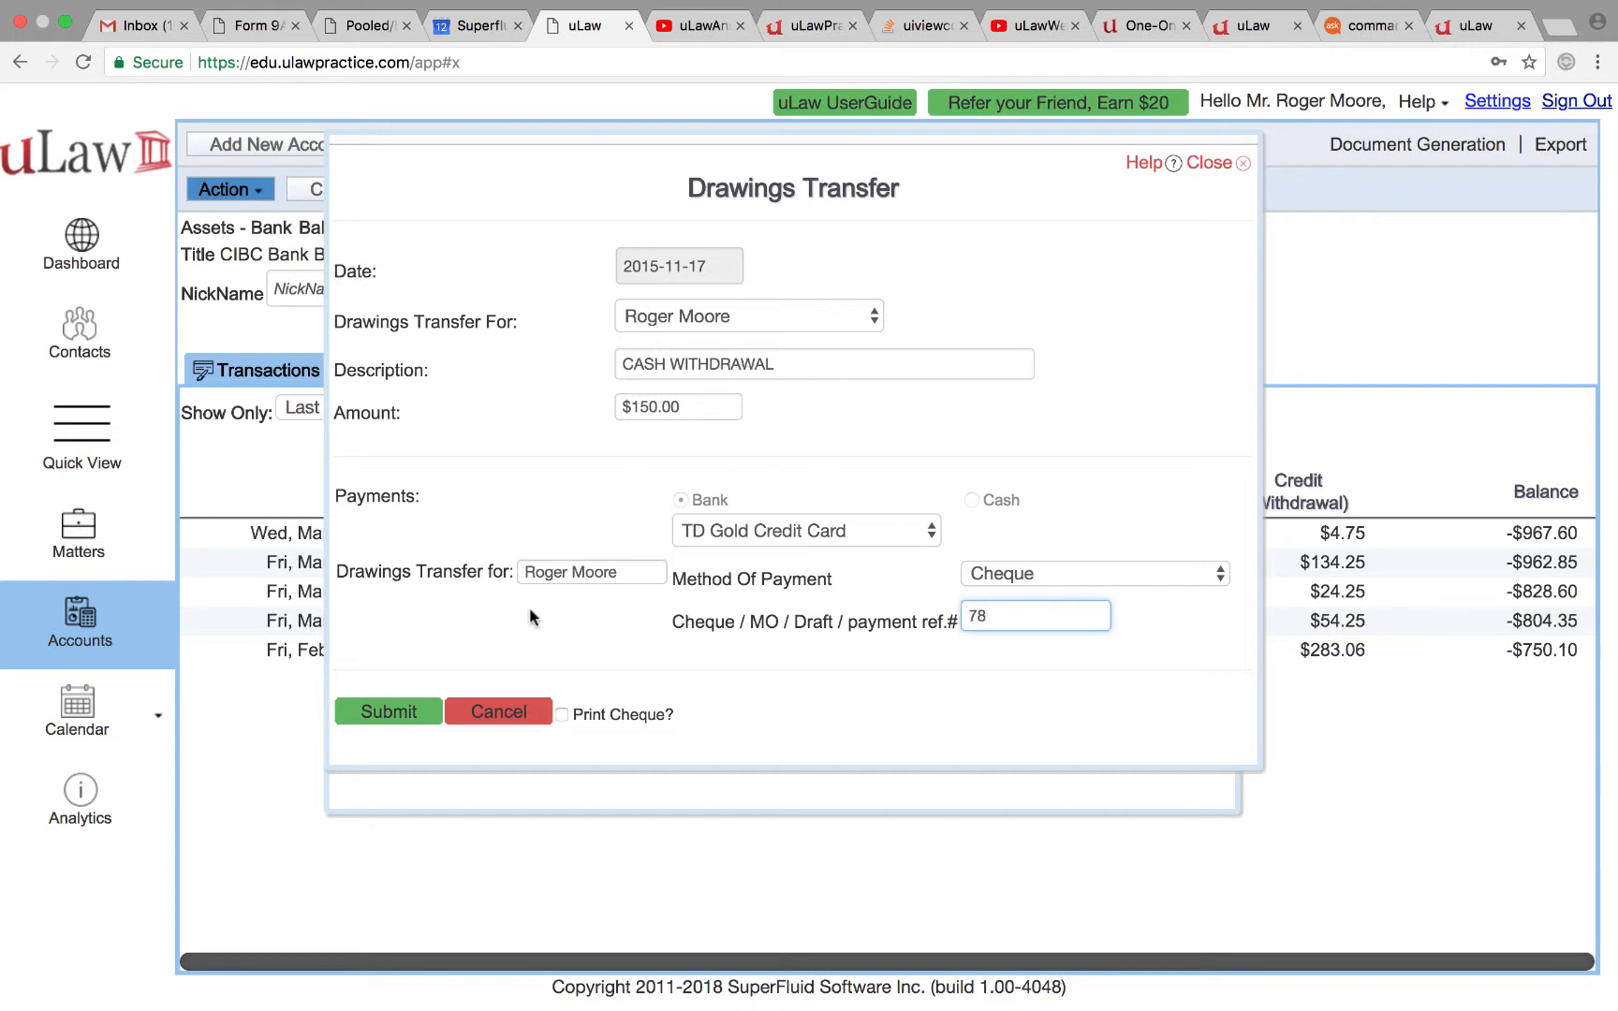
left_click(381, 714)
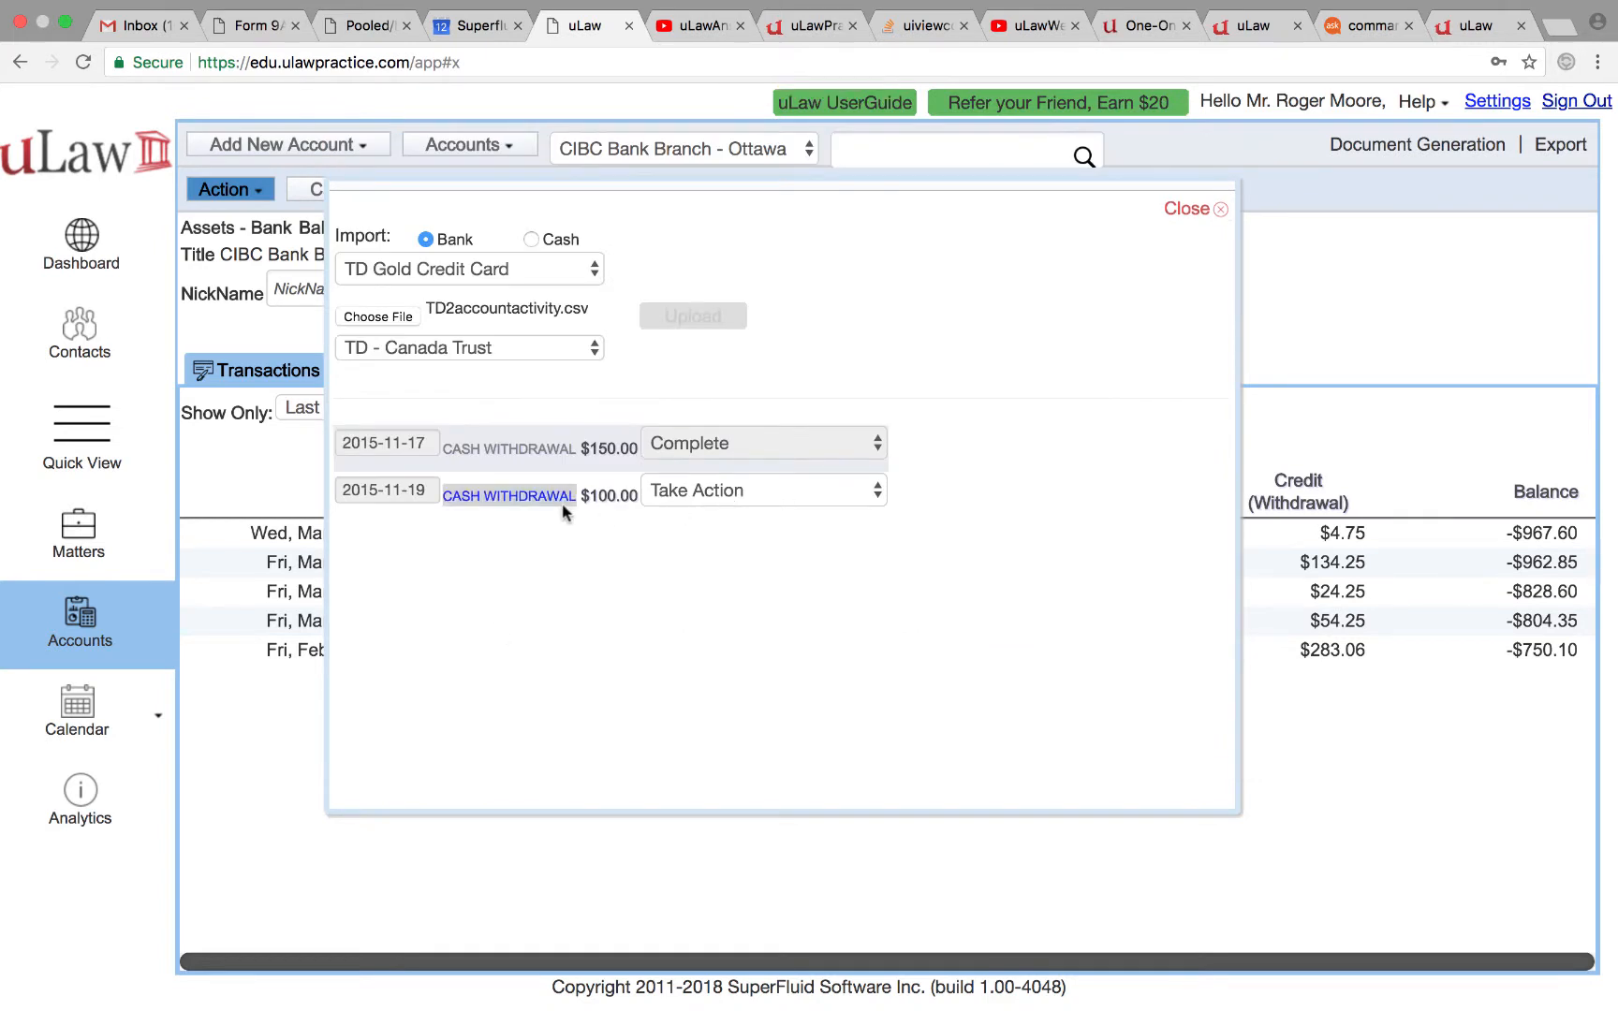
Record the 2015-11-19 cash withdrawal as a Bank Transfer deposited into the Owner's Pocket cash account, and close the import
left_click(690, 496)
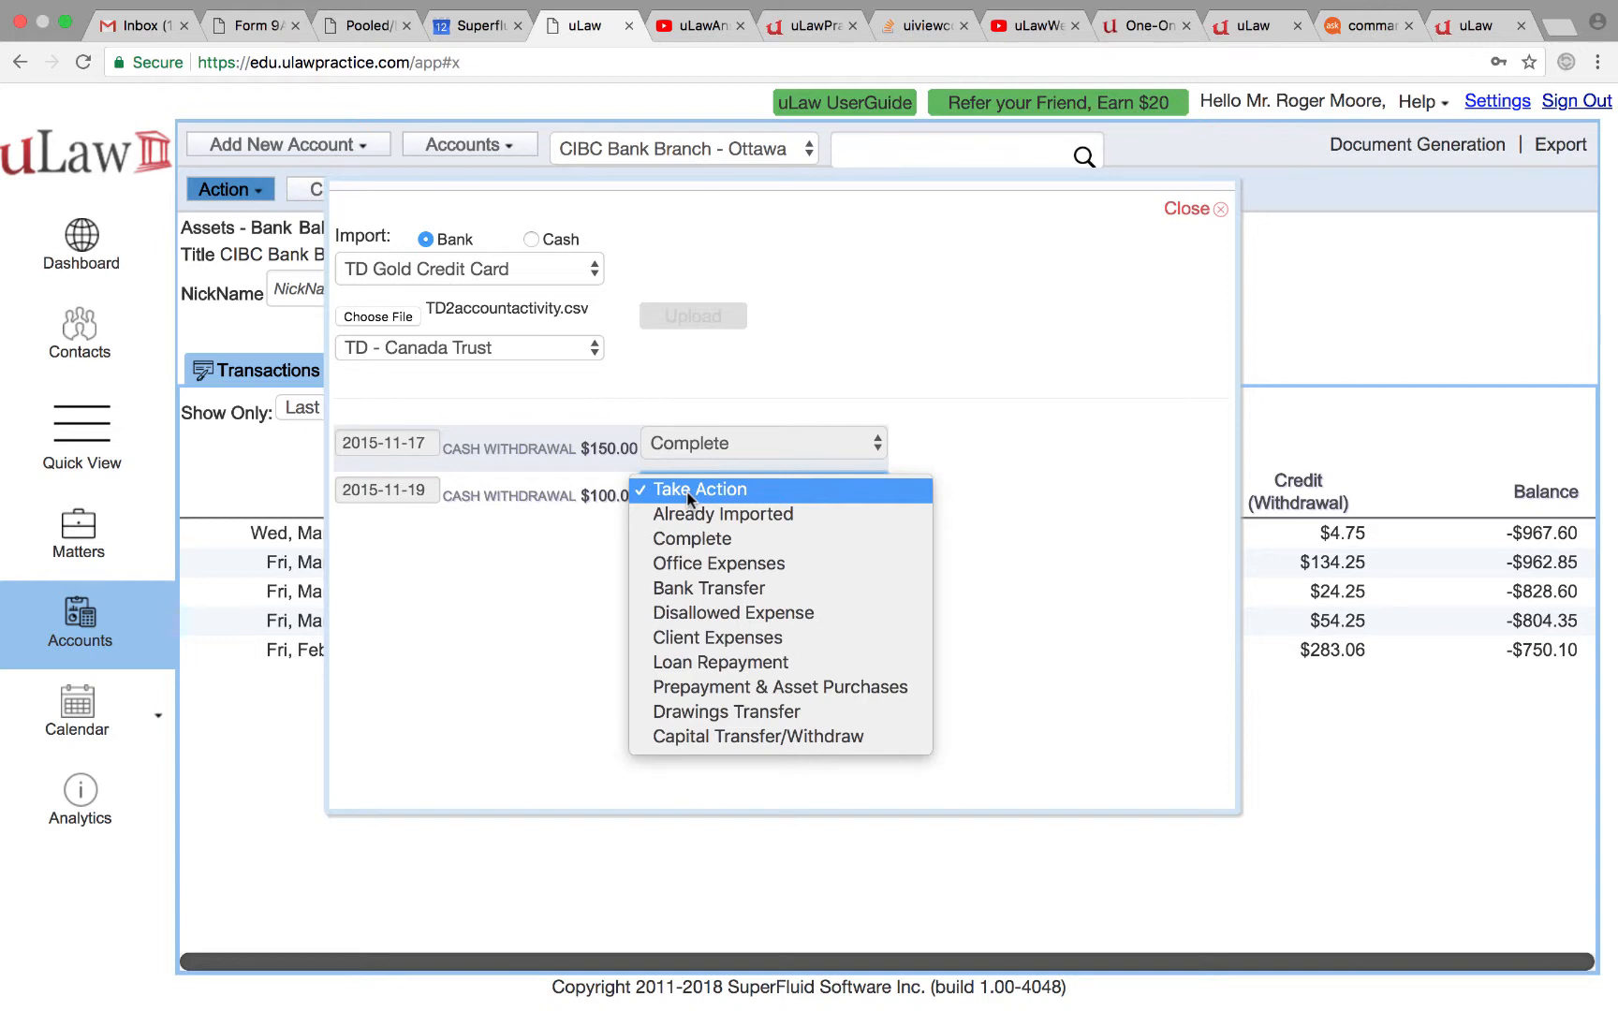
left_click(725, 588)
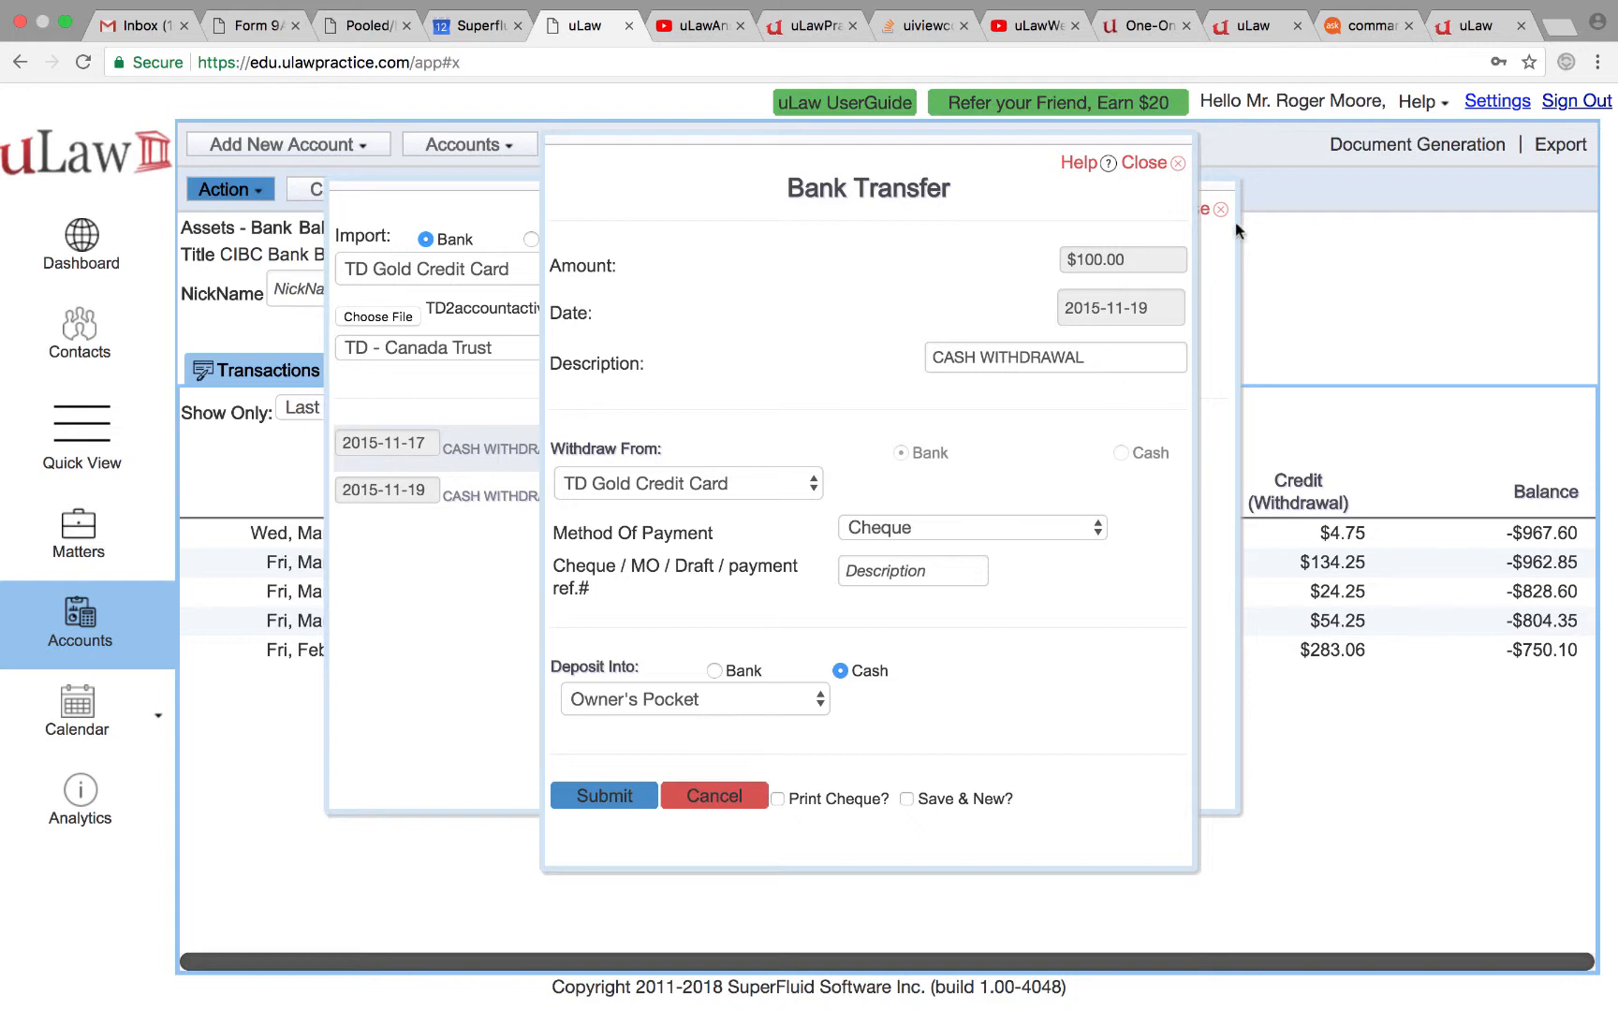
left_click(620, 796)
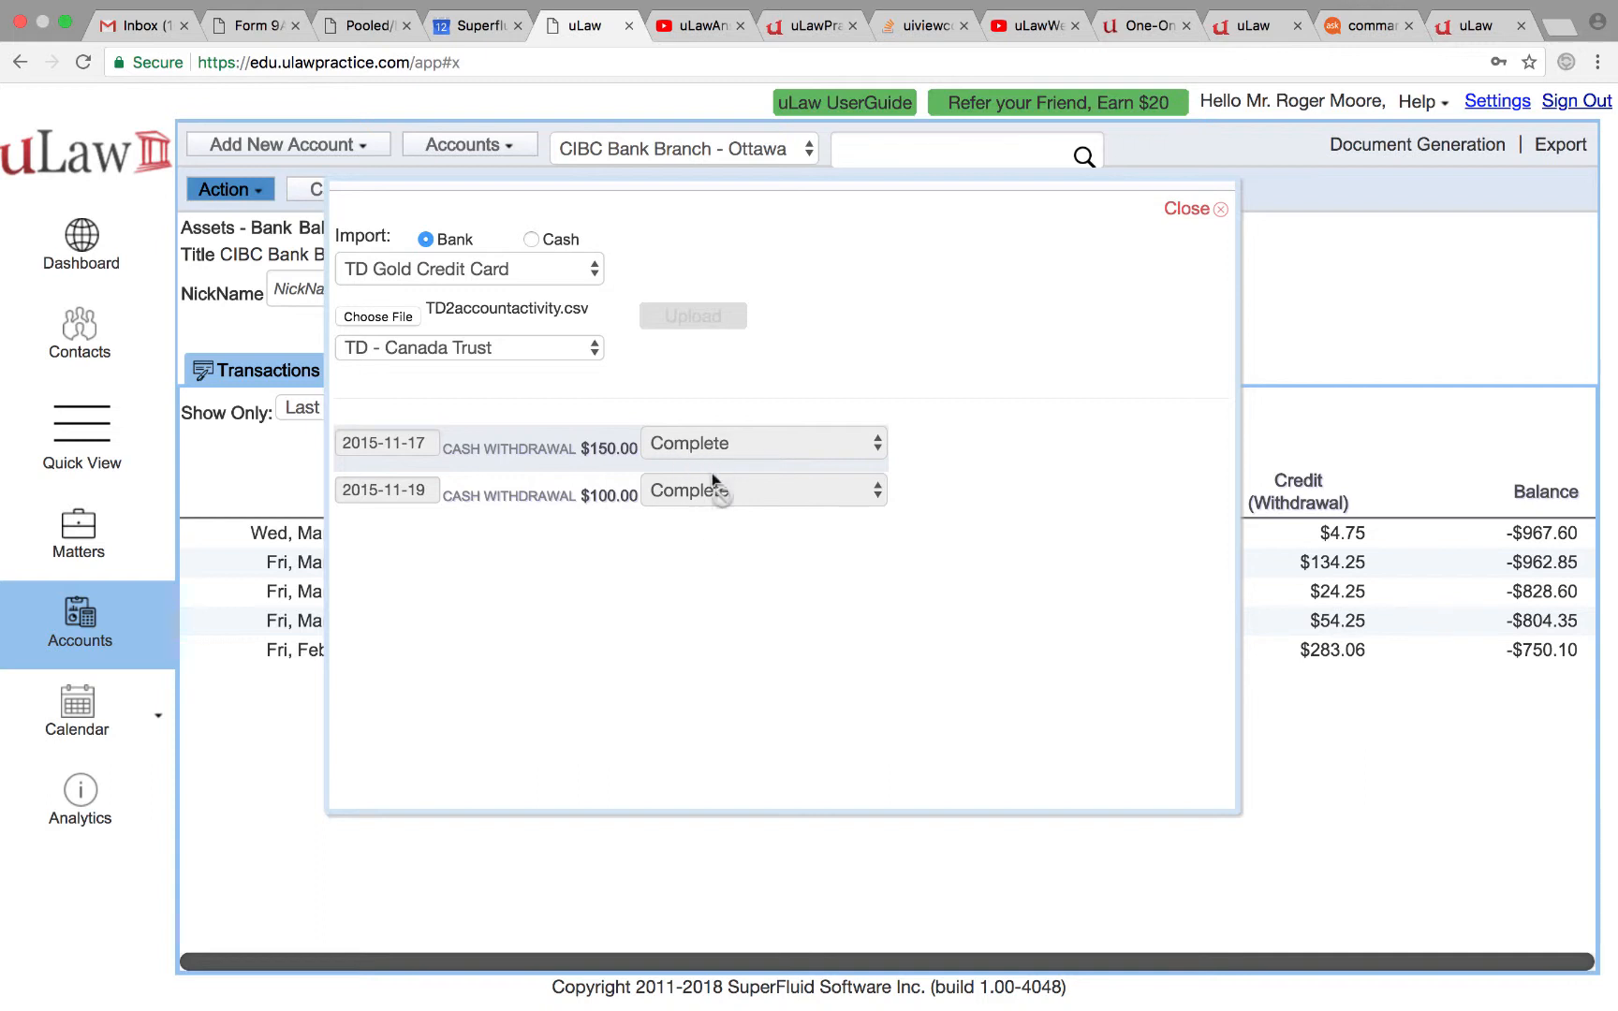
left_click(1182, 209)
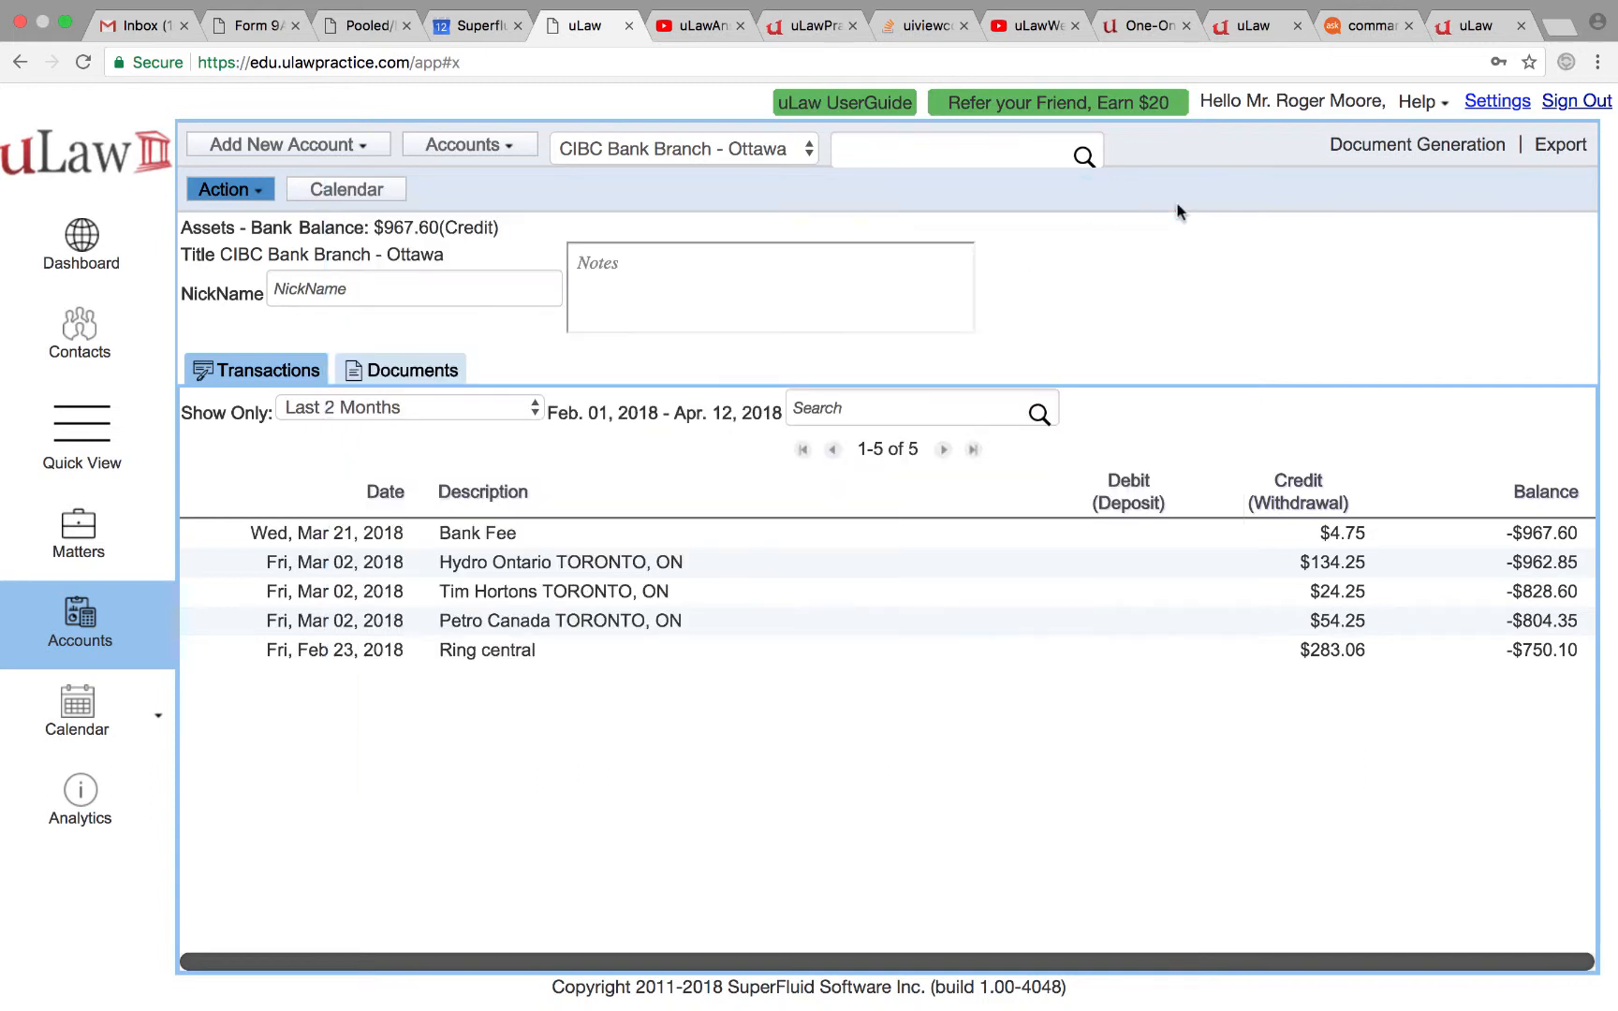
Re-upload TD2accountactivity.csv for TD Gold Credit Card in TD - Canada Trust format, and check its transactions' import status before closing the import
left_click(227, 190)
mouse_move(259, 506)
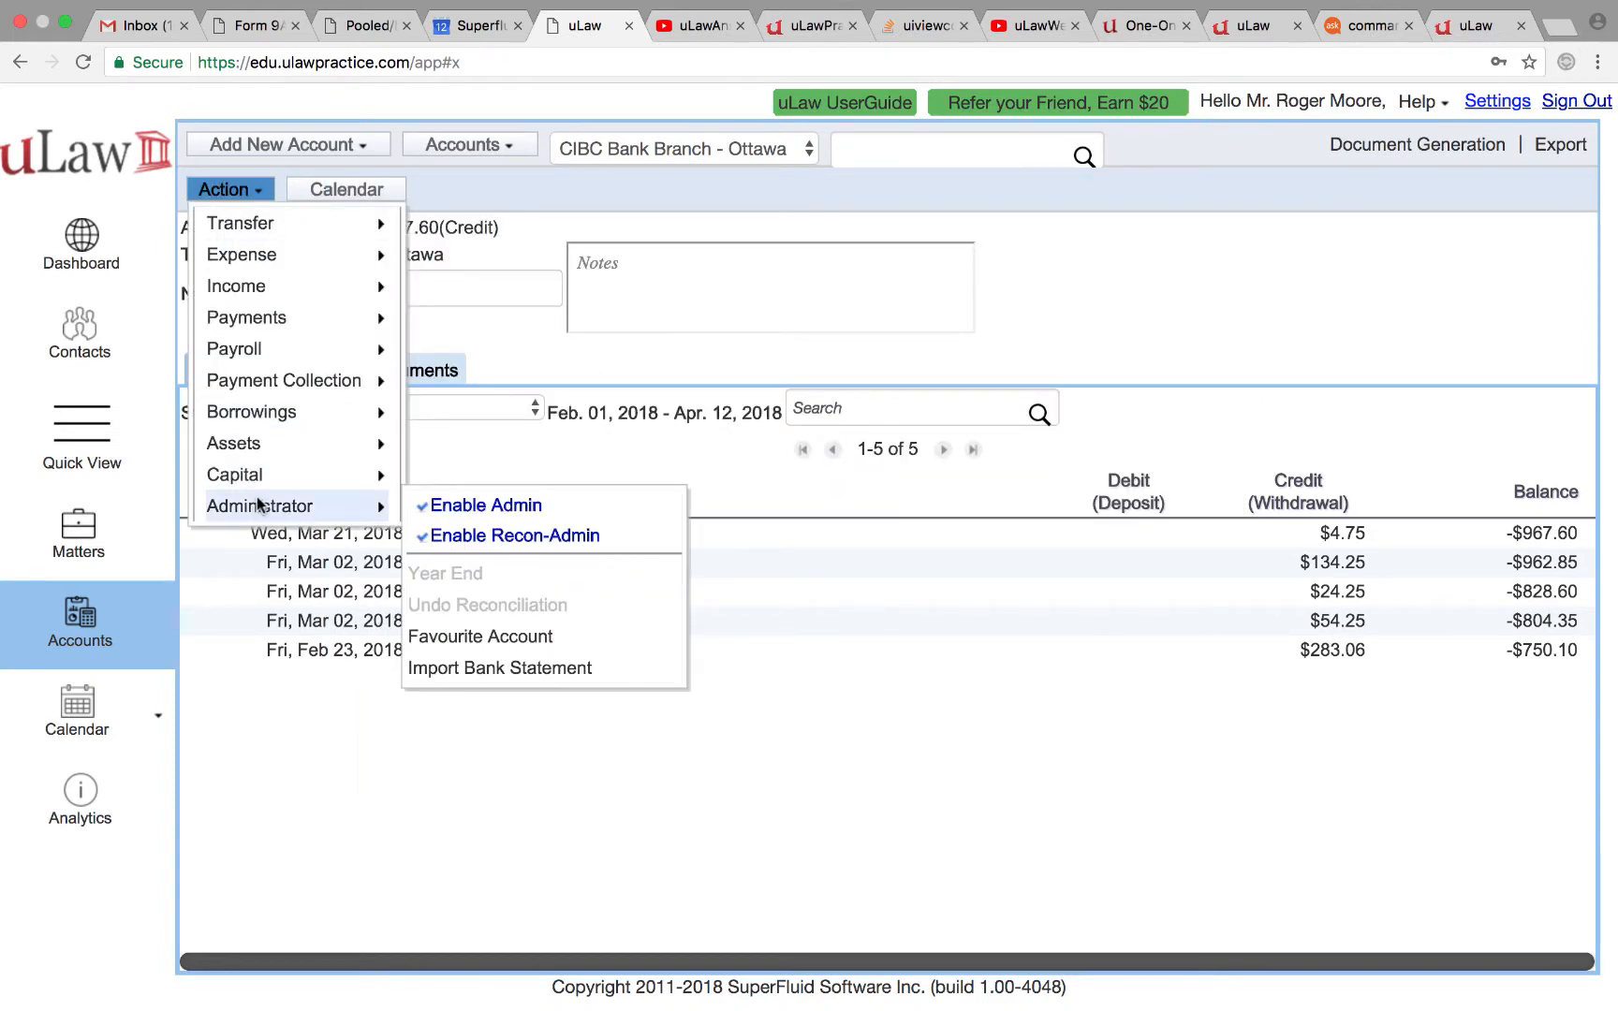
left_click(491, 668)
left_click(384, 316)
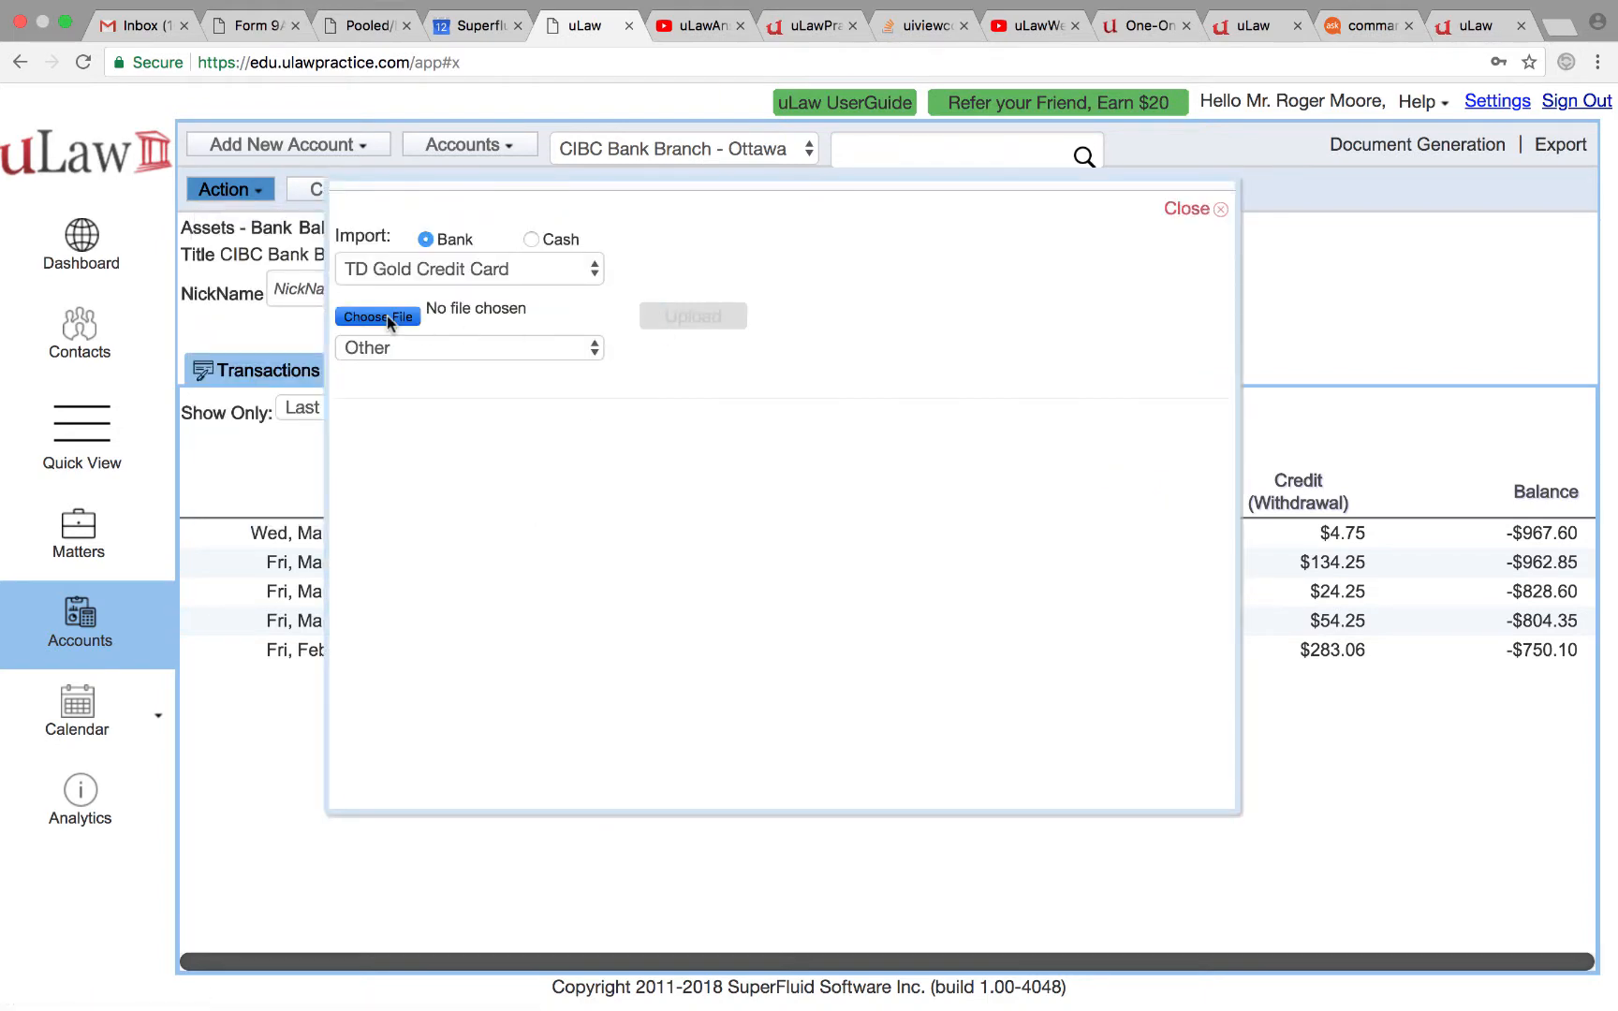
double_click(443, 188)
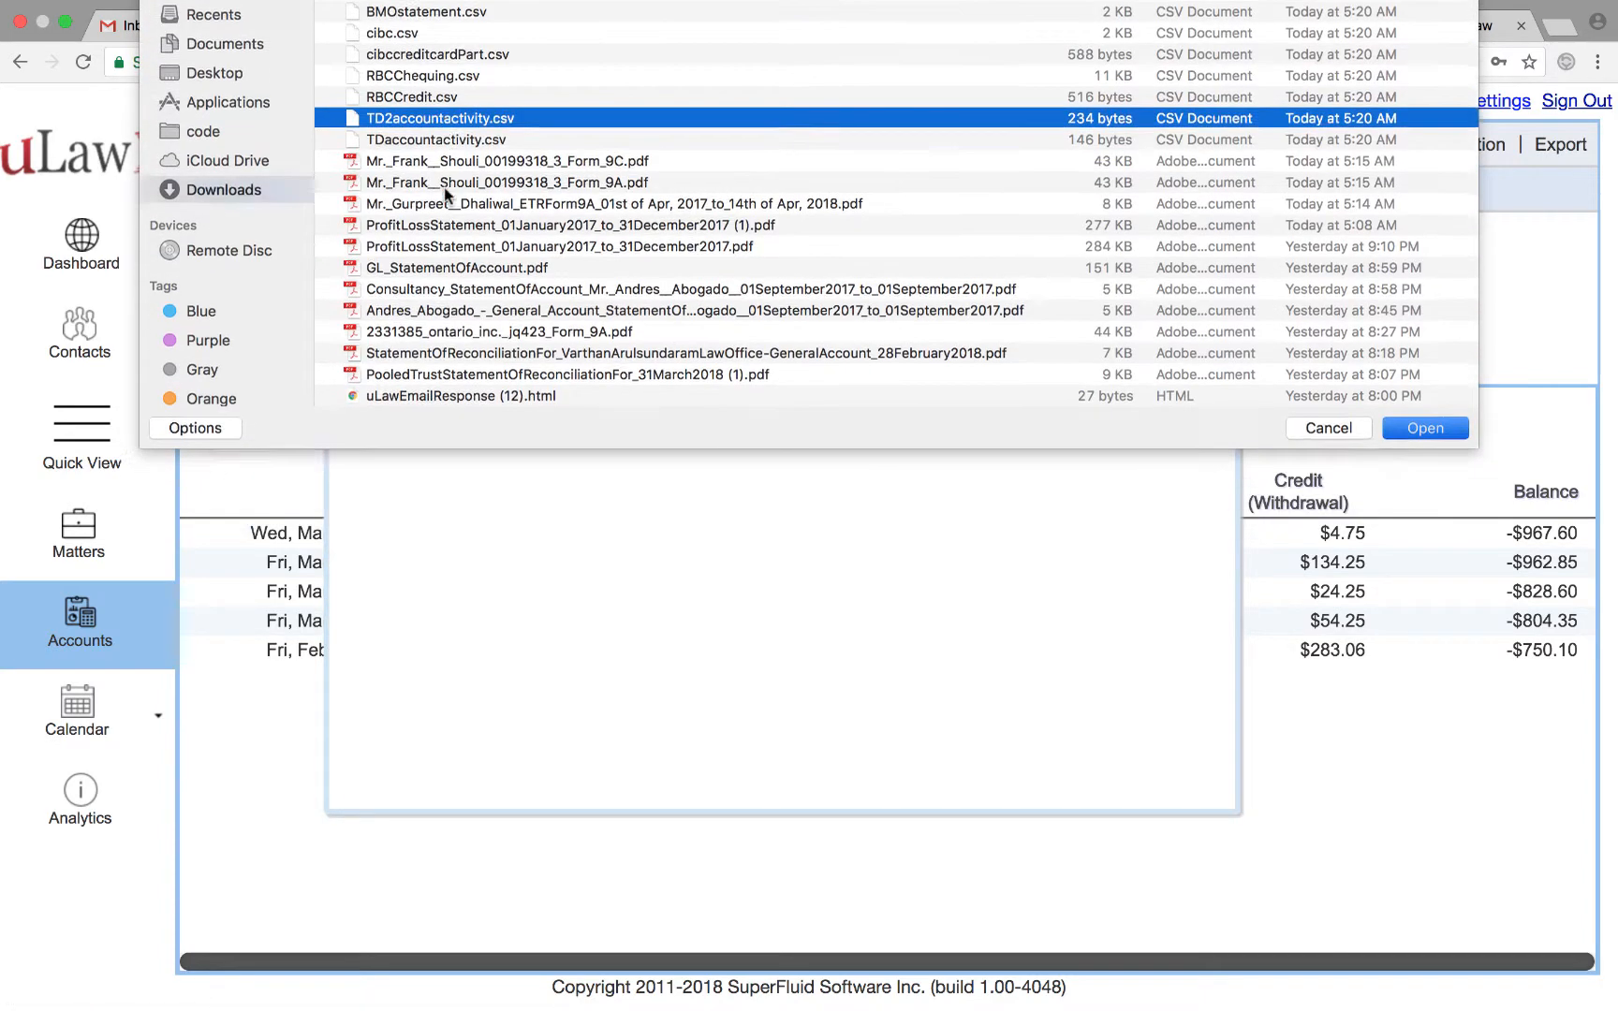
left_click(440, 347)
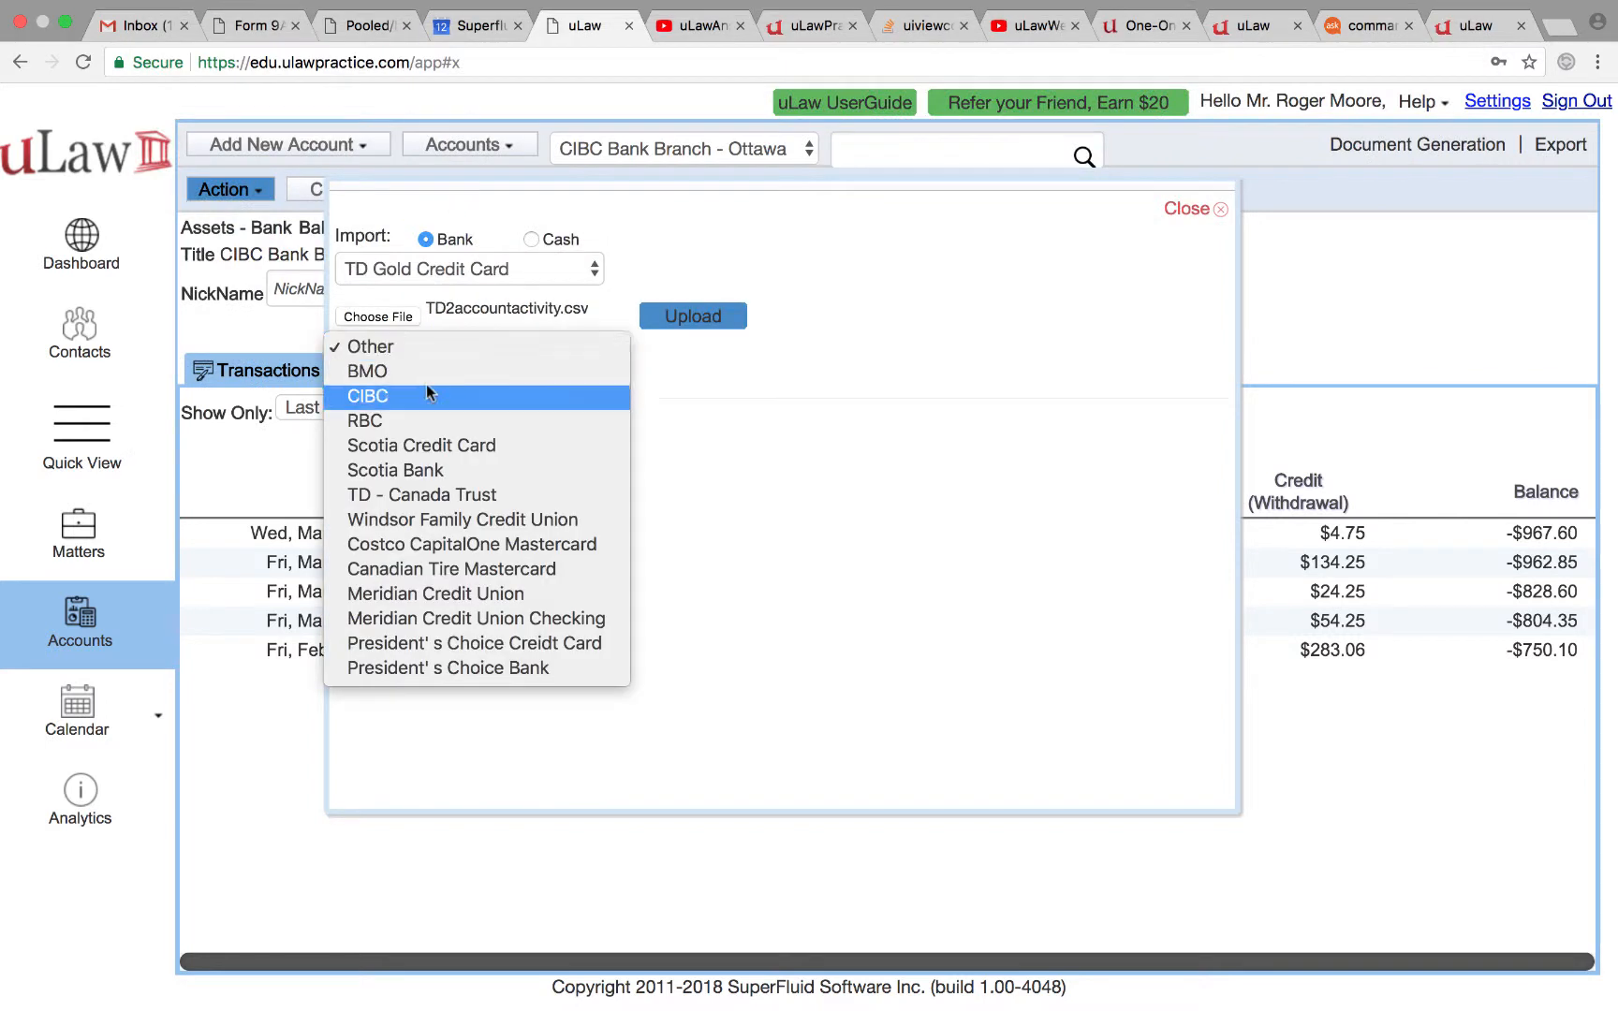
left_click(415, 487)
left_click(693, 317)
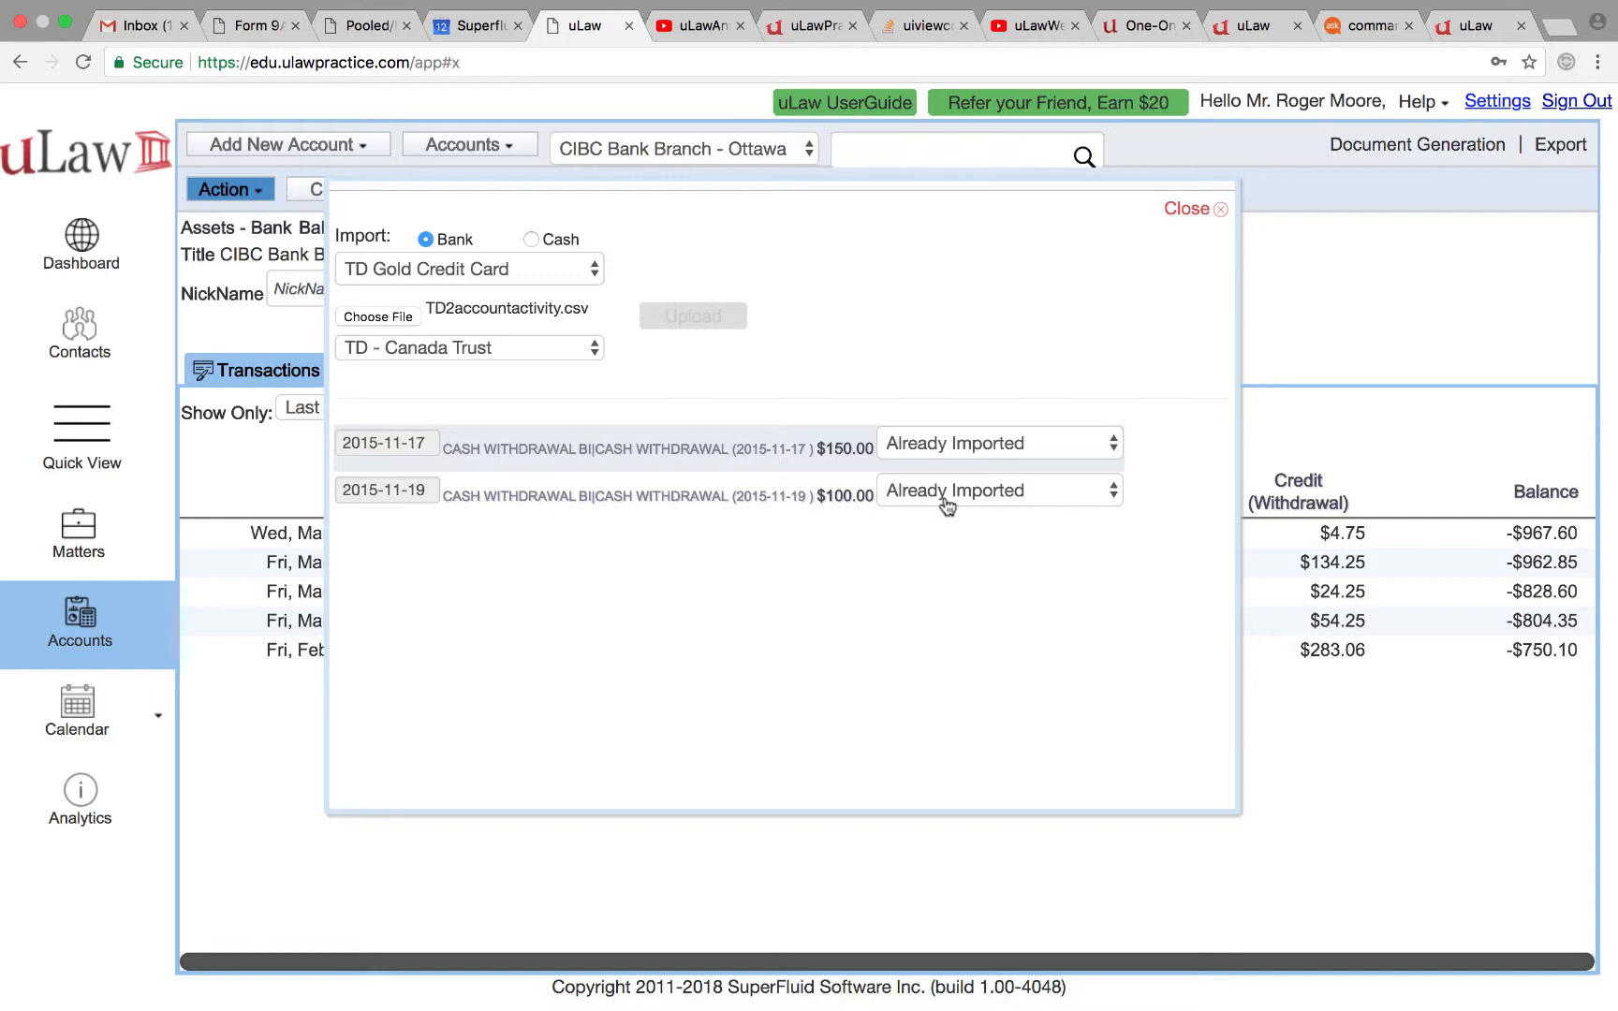
left_click(1181, 209)
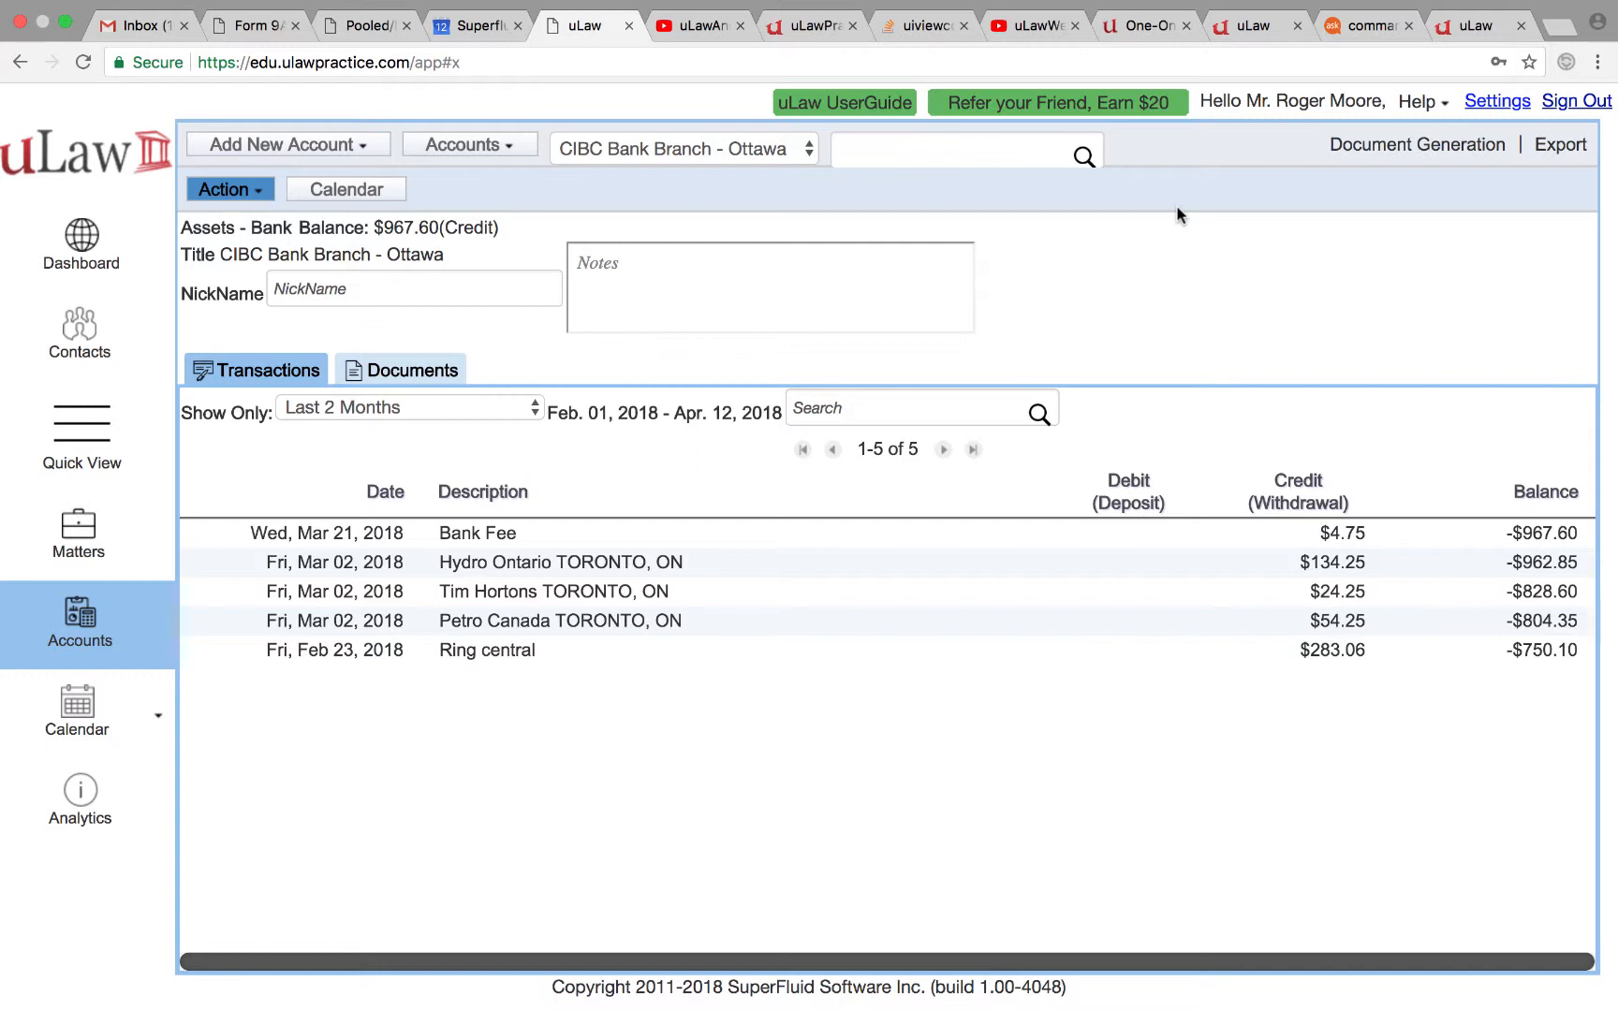
Open a new bank statement import and choose CIBC Bank Master Card : Client Expenses as the bank account
left_click(221, 191)
mouse_move(305, 508)
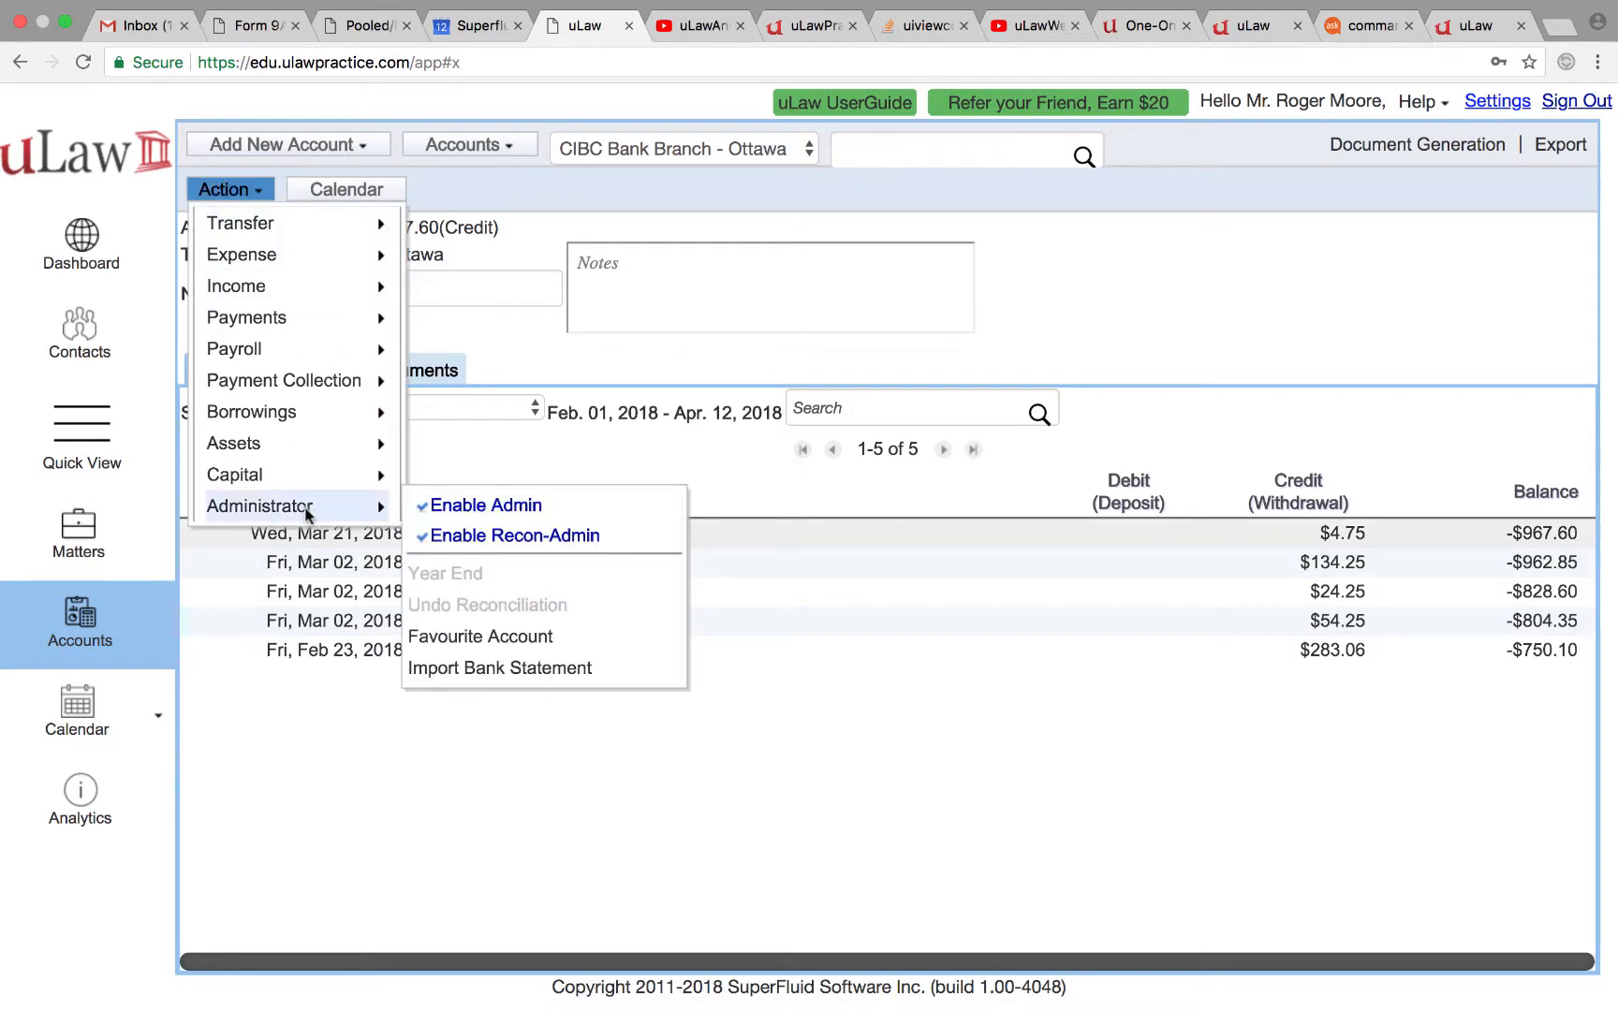
left_click(538, 668)
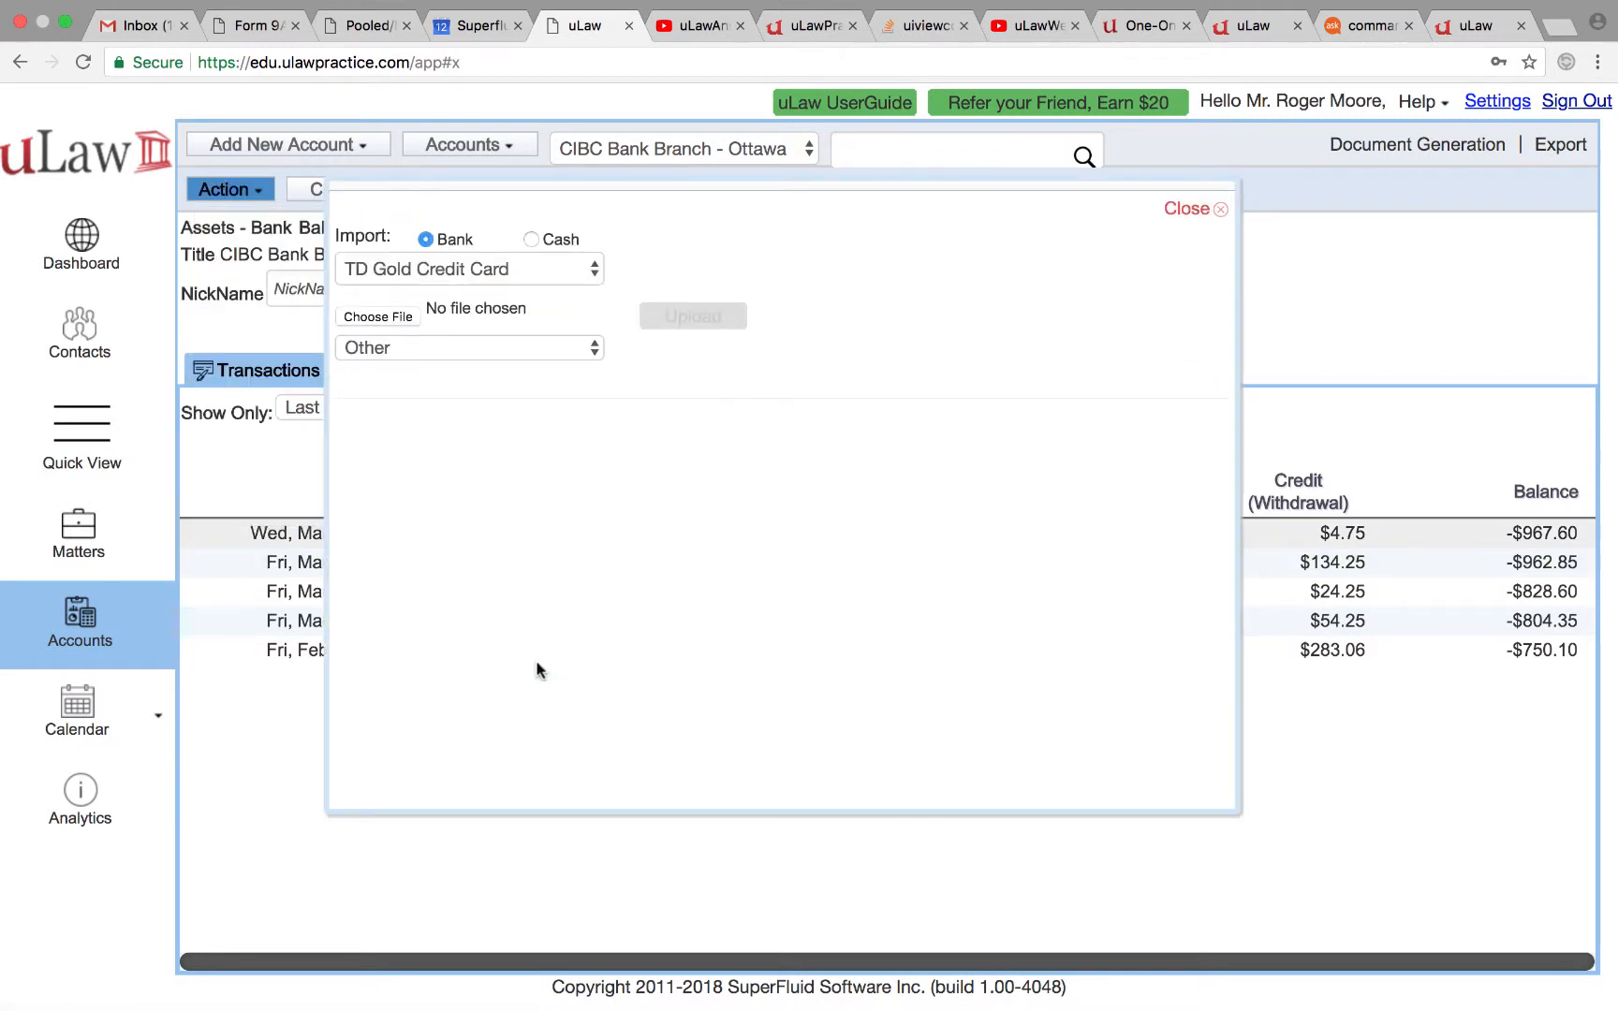
left_click(473, 272)
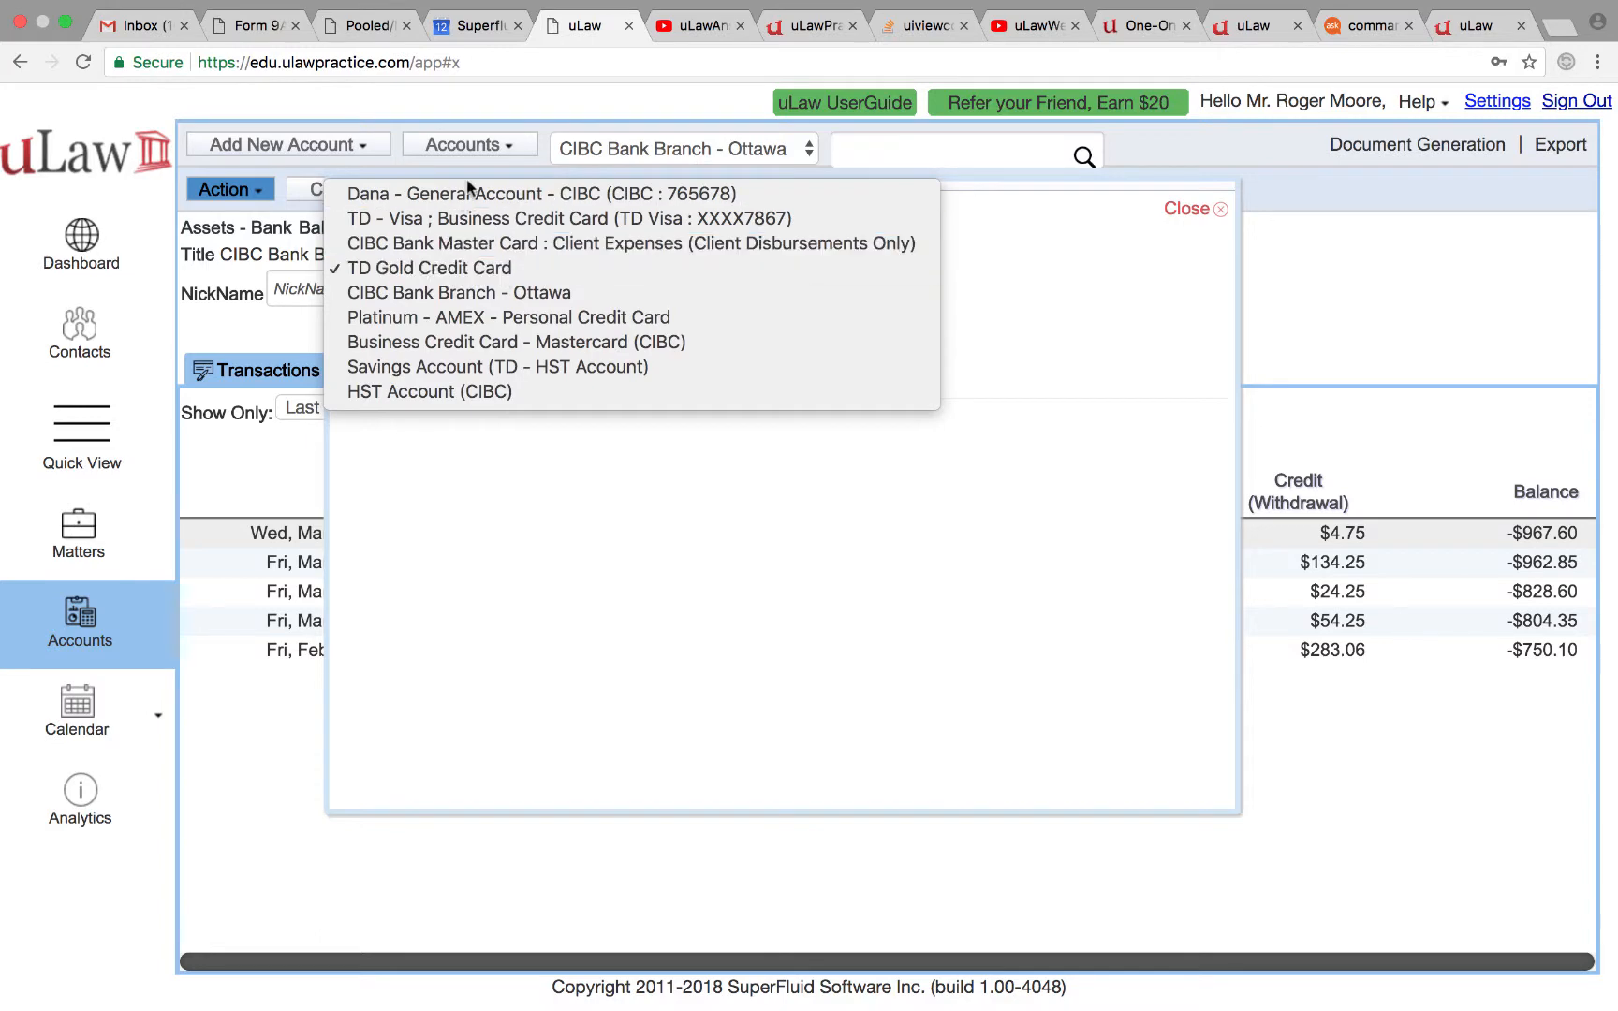
left_click(864, 244)
Upload RBCCredit.csv in the RBC format
left_click(392, 319)
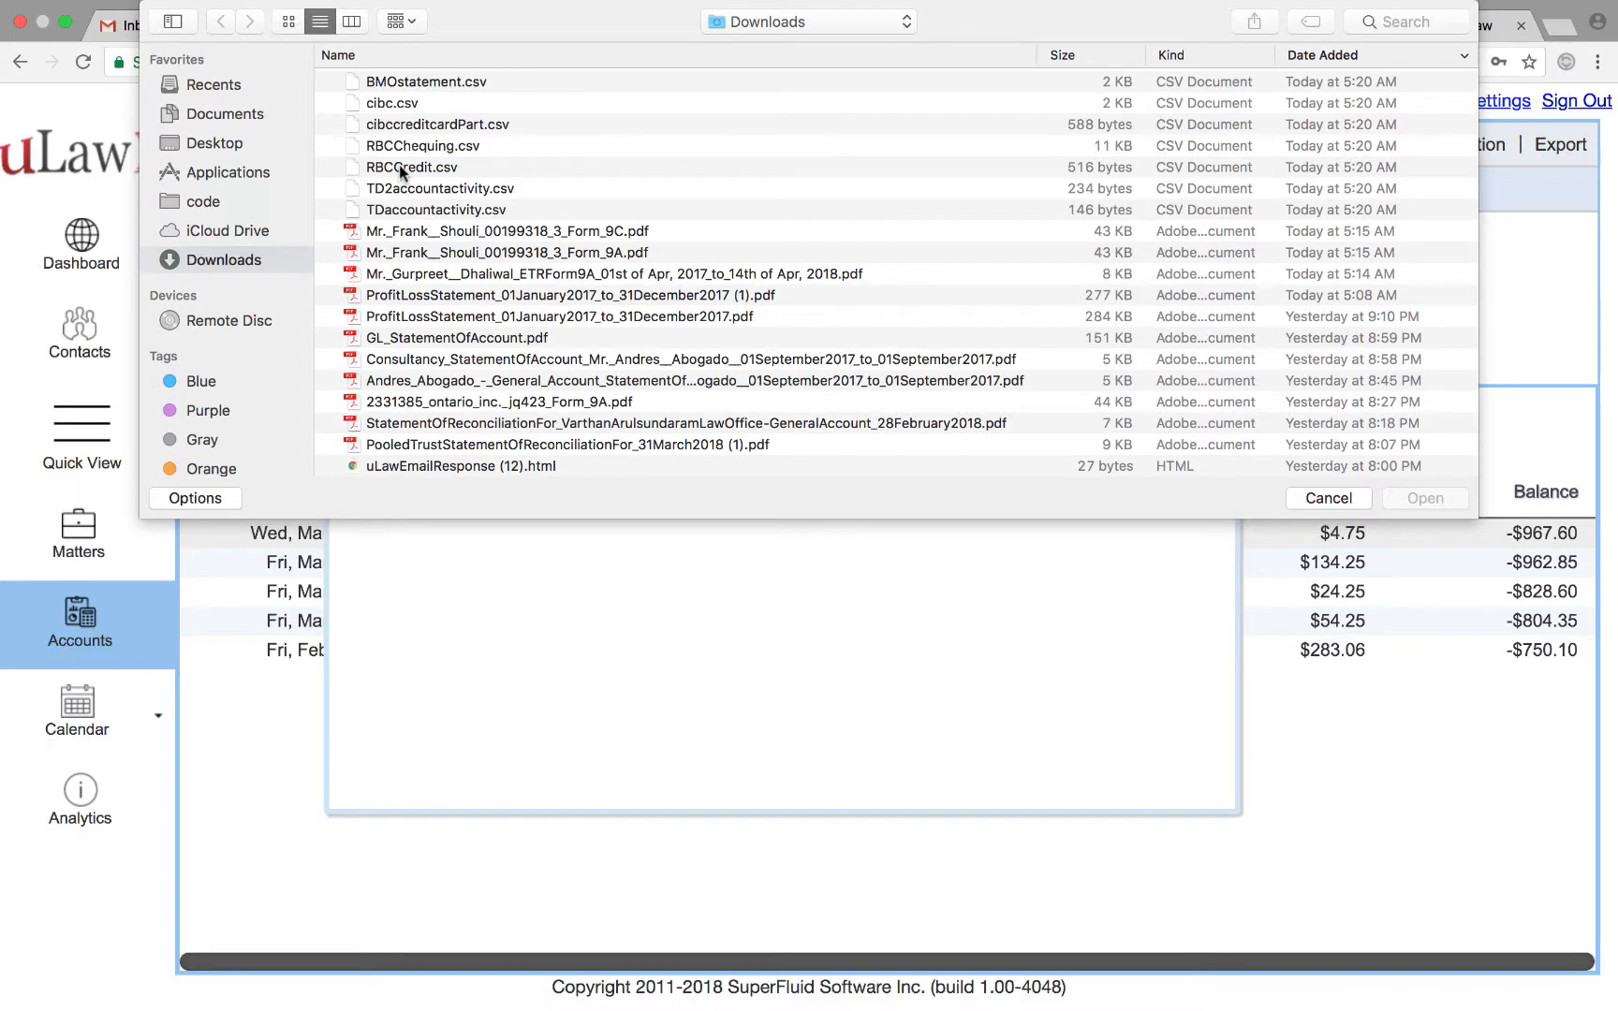
double_click(403, 169)
left_click(426, 351)
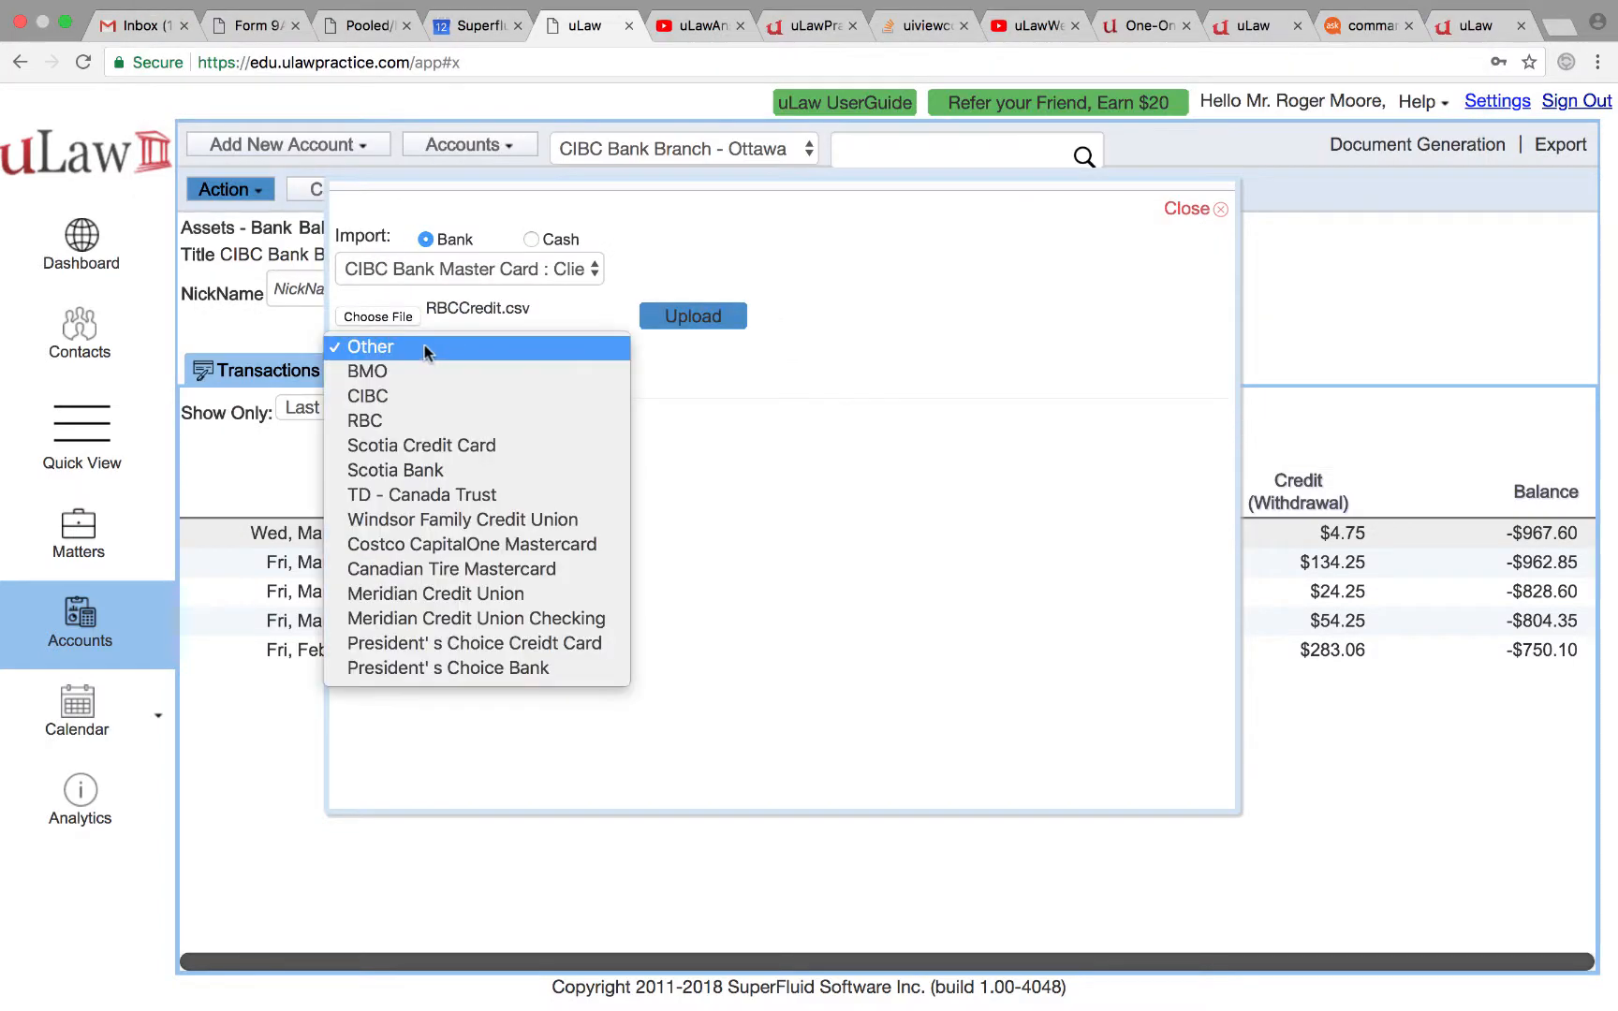
left_click(387, 422)
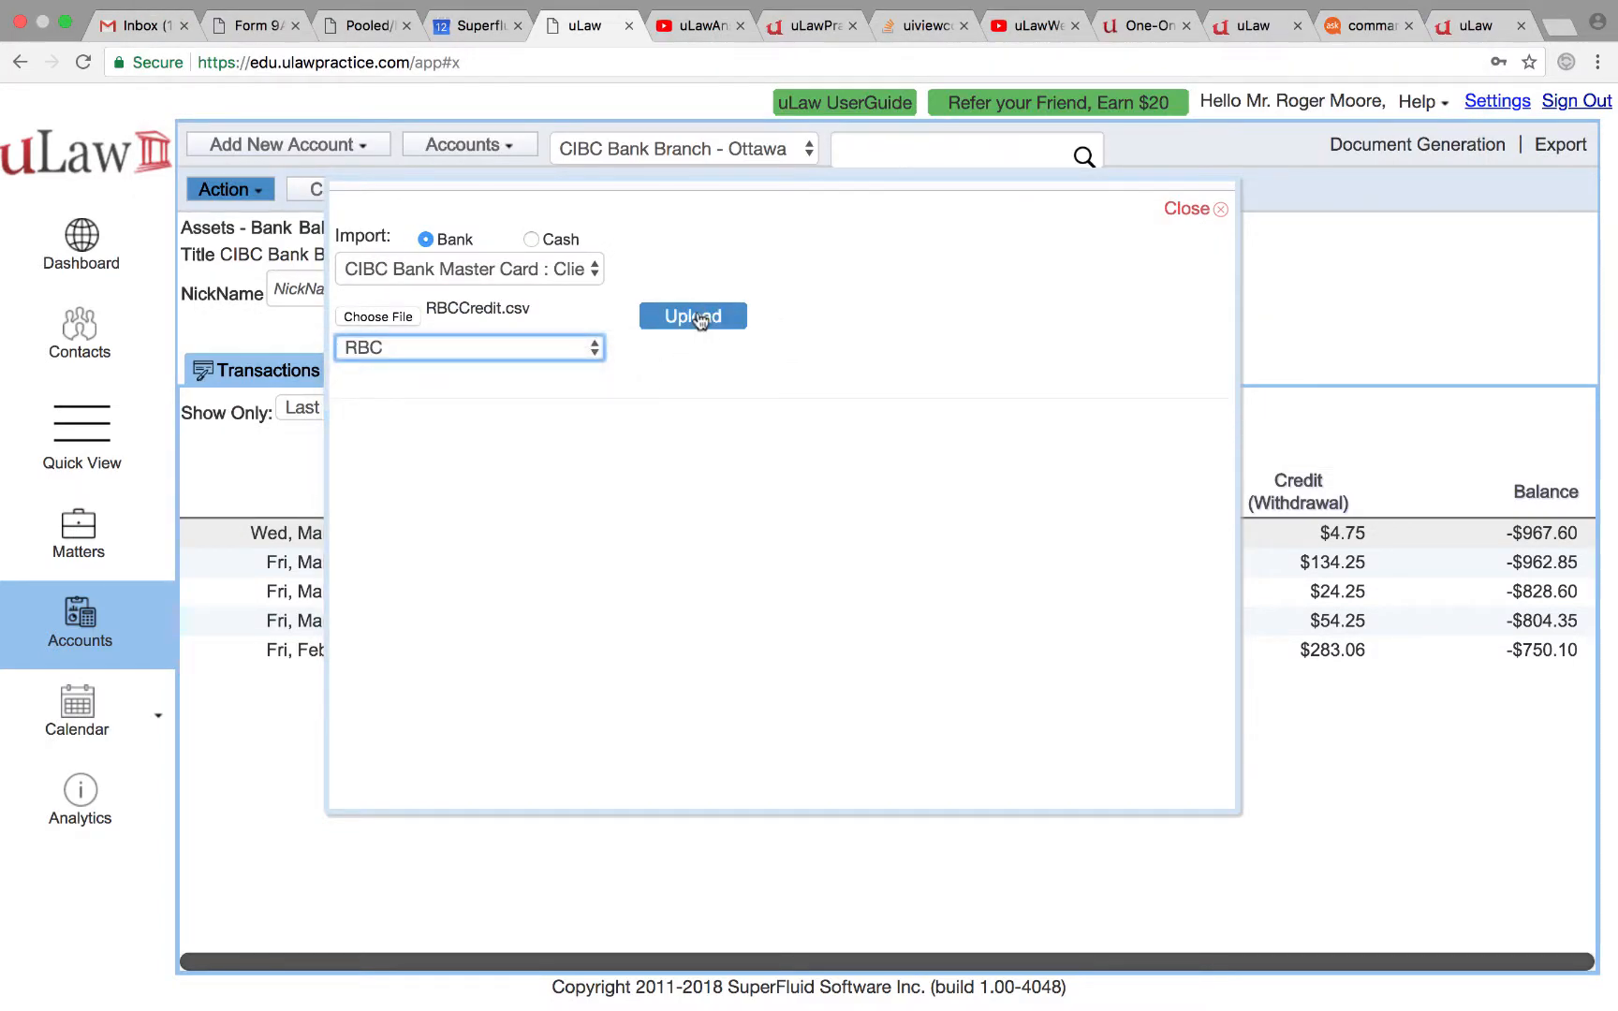
left_click(695, 318)
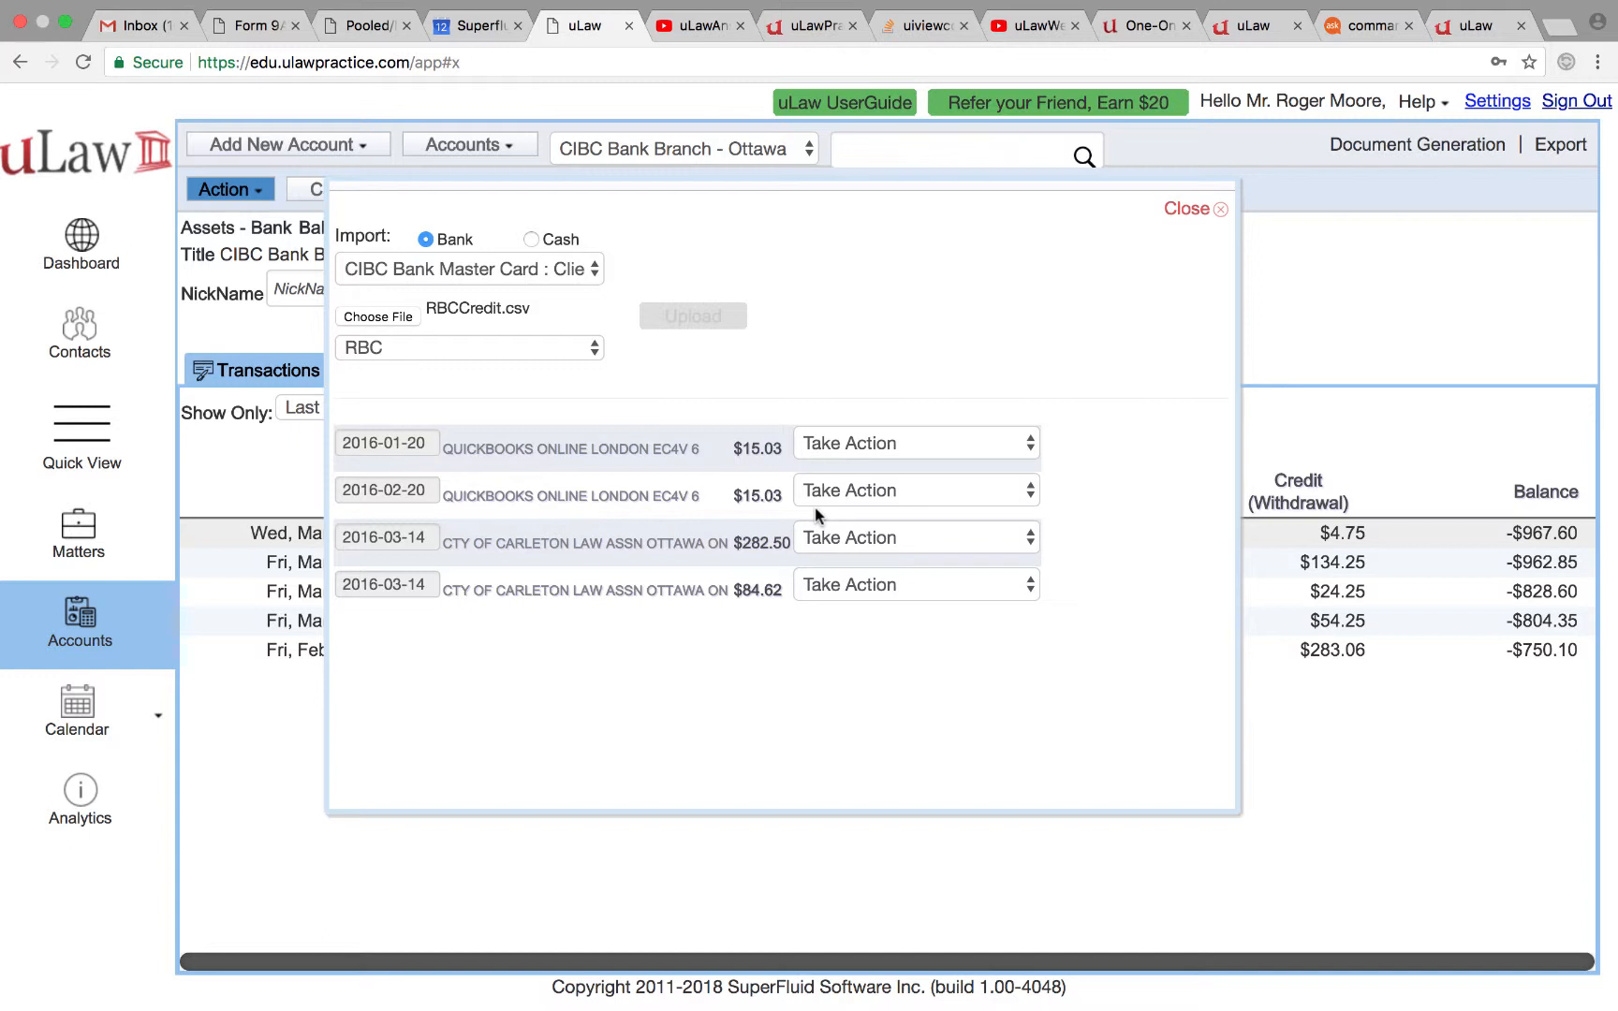
Open the 2016-01-20 QuickBooks Online transaction as an office expense, review the available expense categories, and close the expense form
left_click(888, 457)
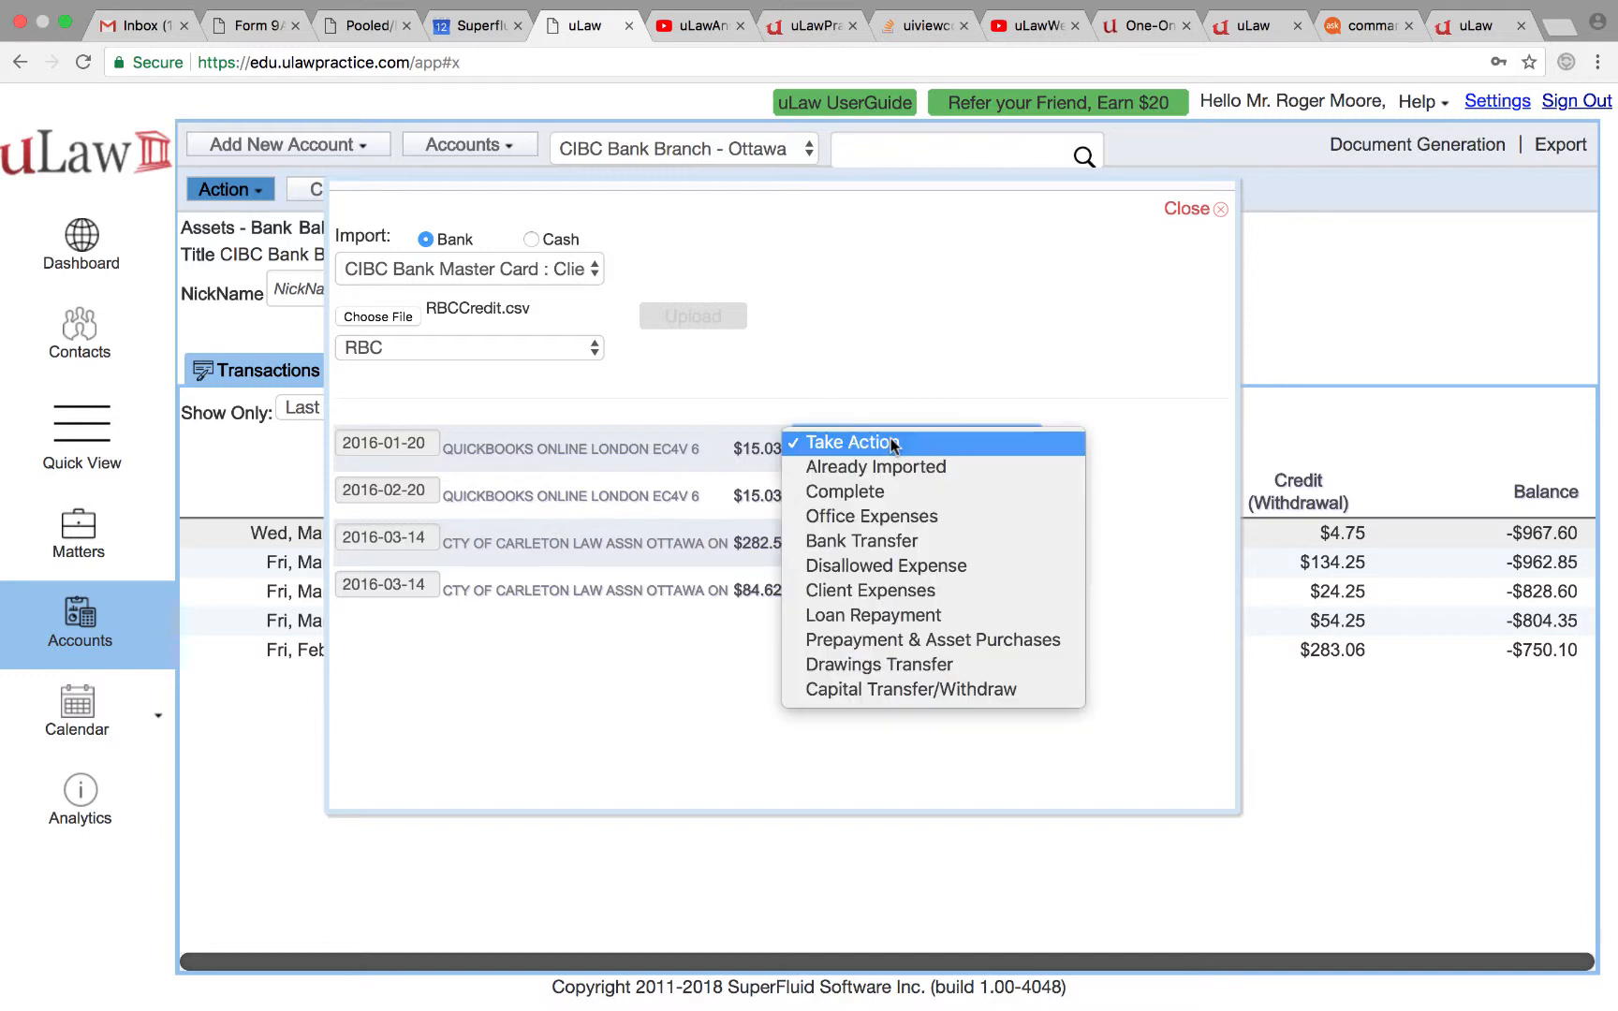
left_click(880, 513)
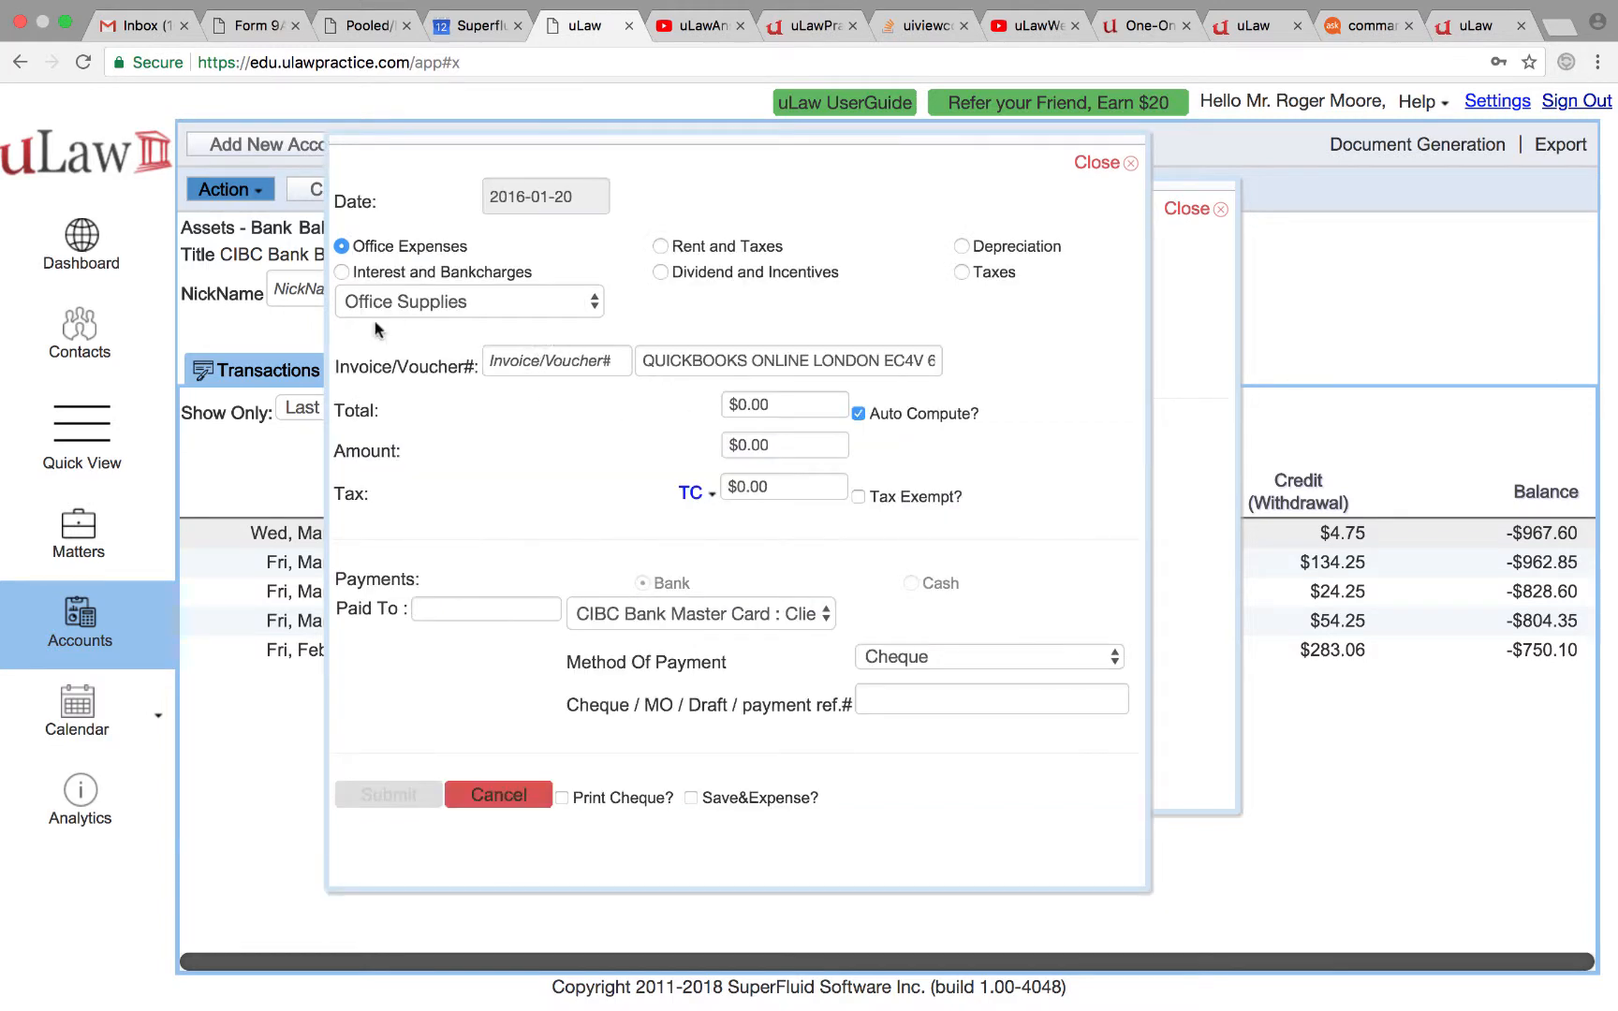
left_click(484, 302)
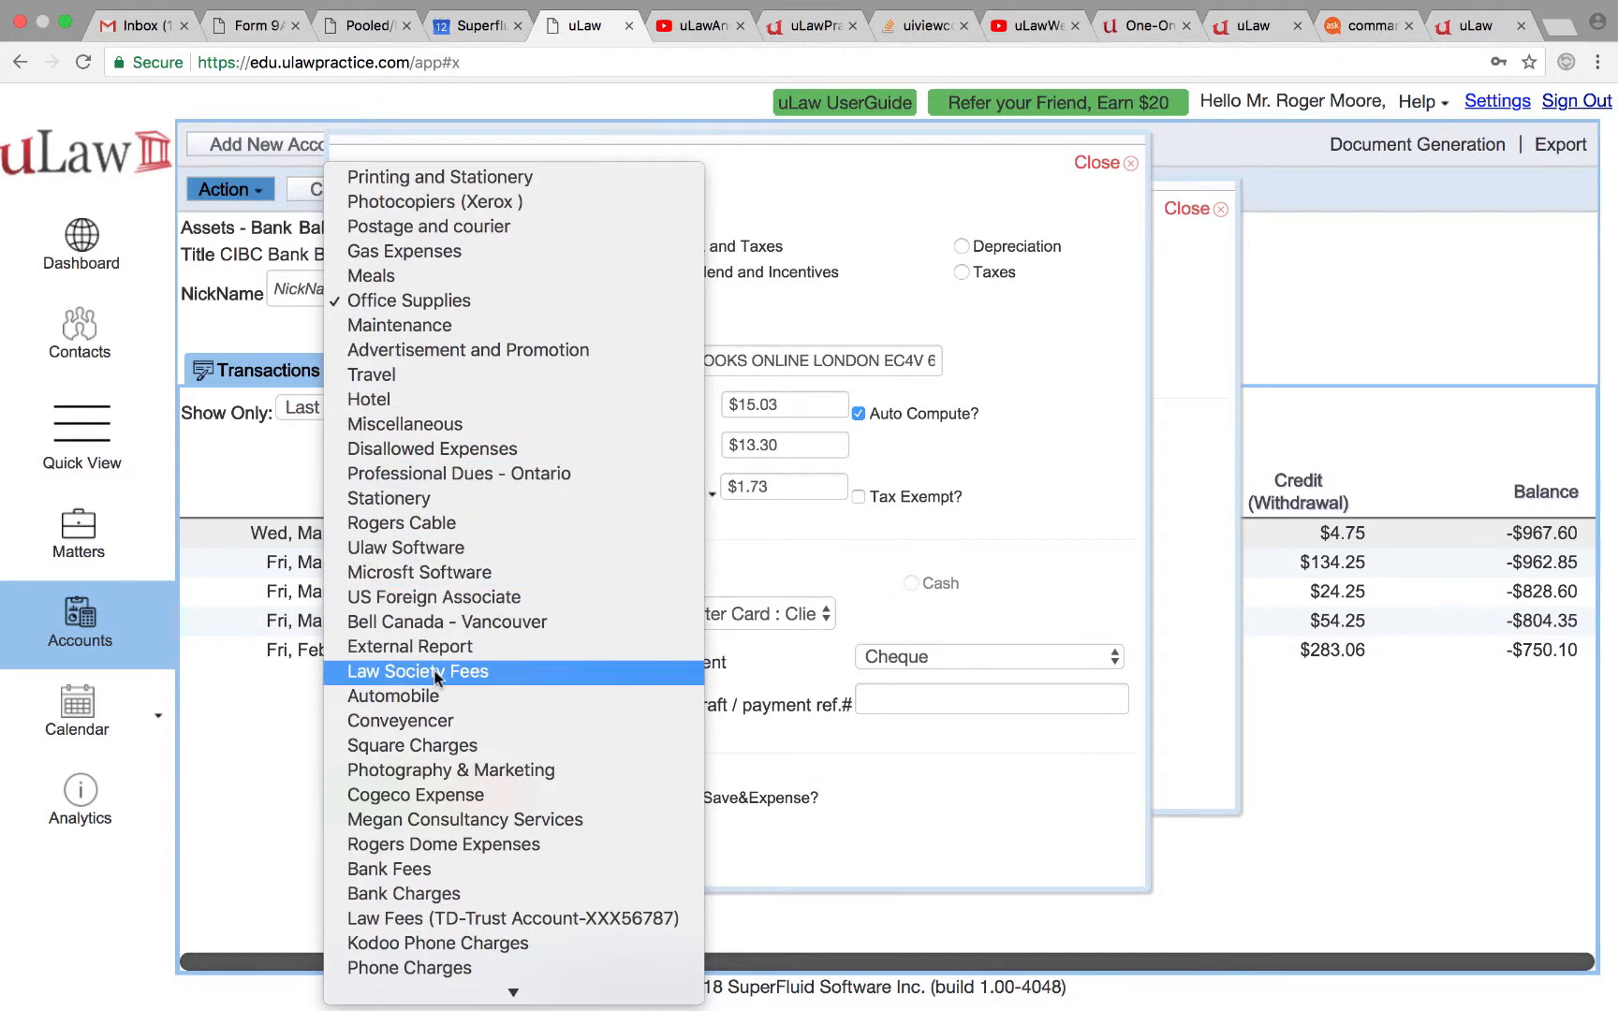
left_click(1089, 164)
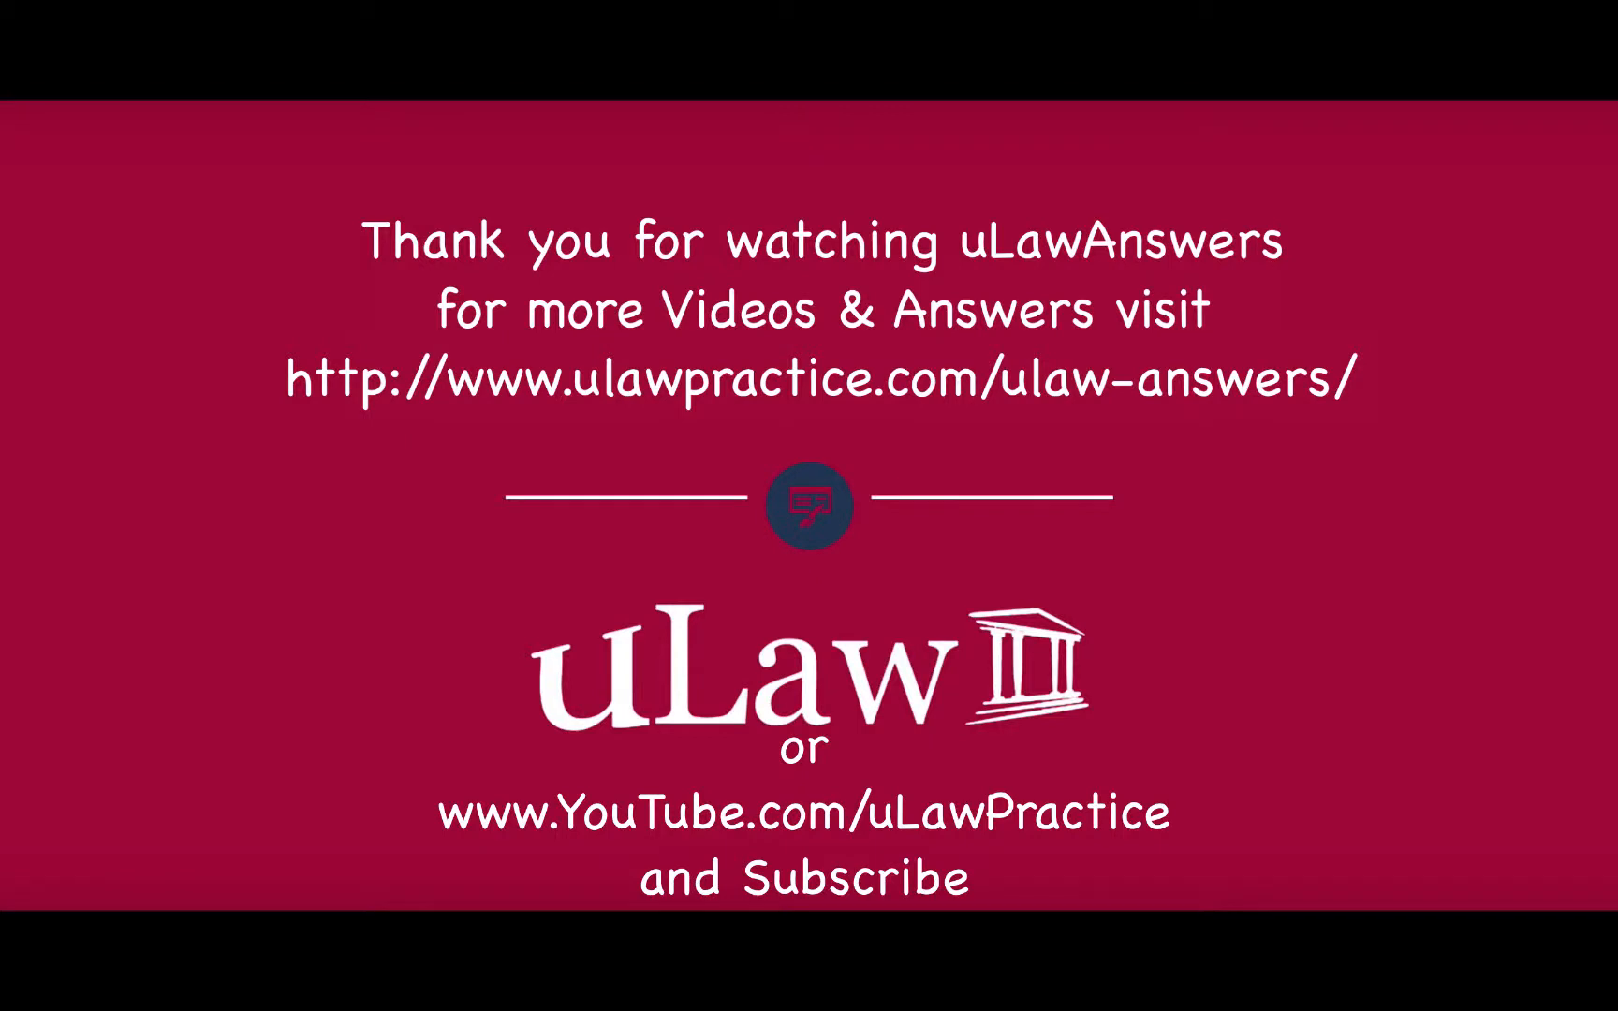